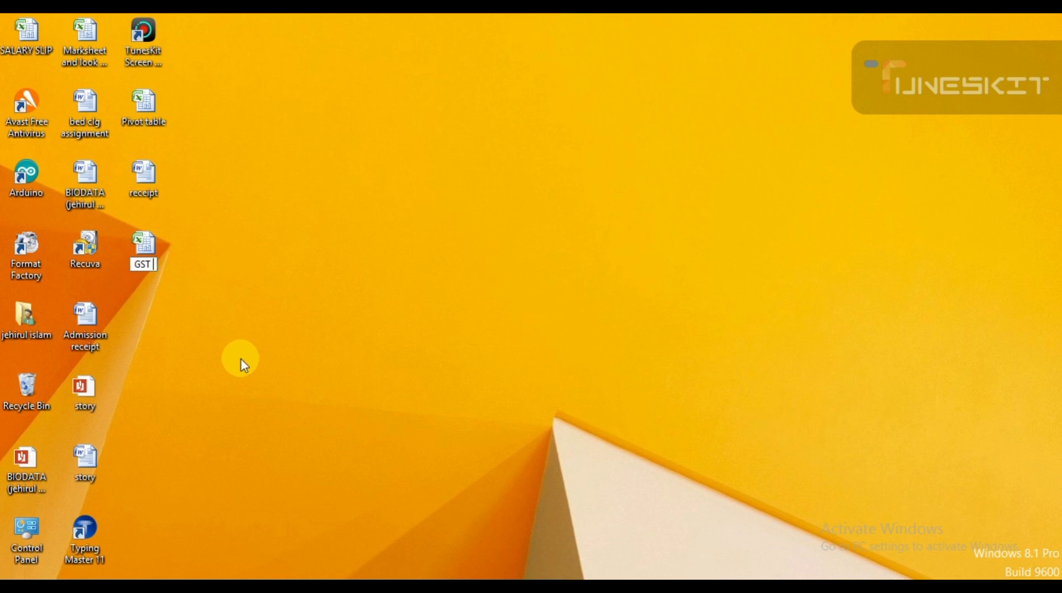
Step: Name the new Excel workbook on the desktop "GST Bill"
{"action": "type", "text": "Bill"}
{"action": "left_click", "coordinate": [183, 300]}
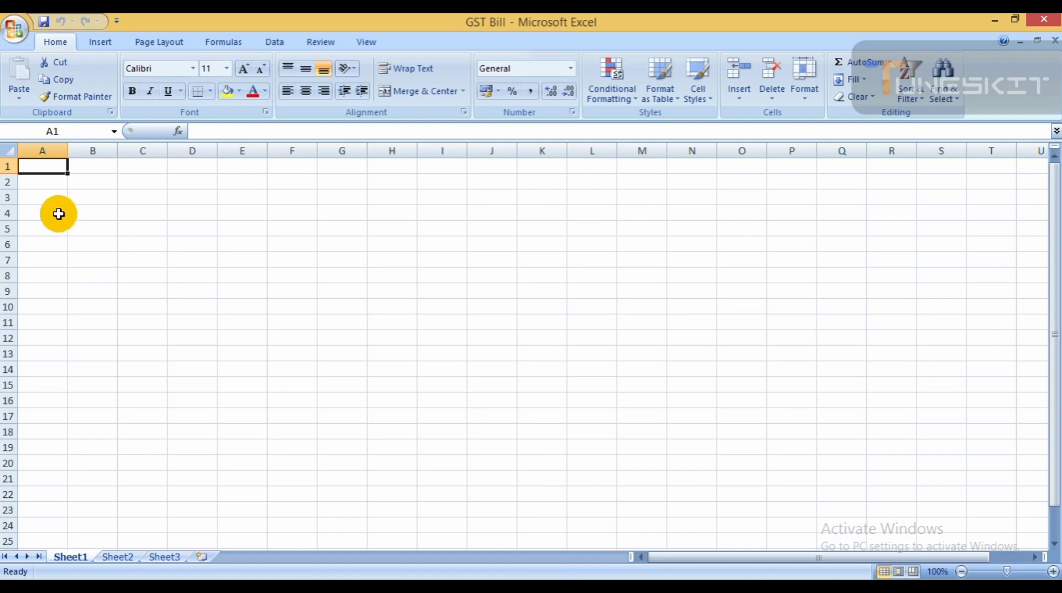
Step: Enter the column headers Item, Quantity, price and amount in cells A1 to D1
{"action": "type", "text": "Item"}
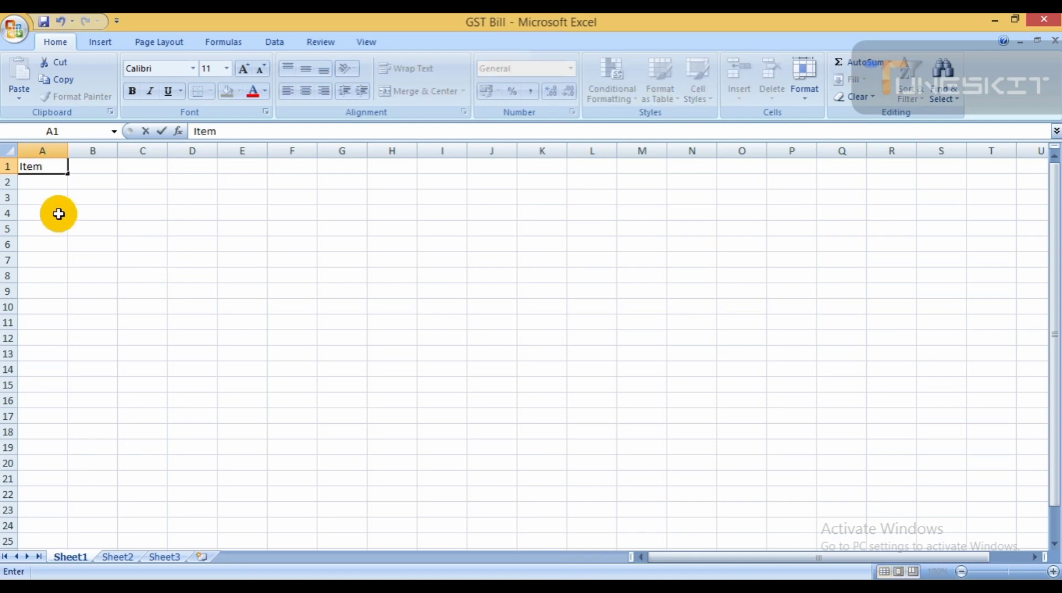
{"action": "left_click", "coordinate": [100, 173]}
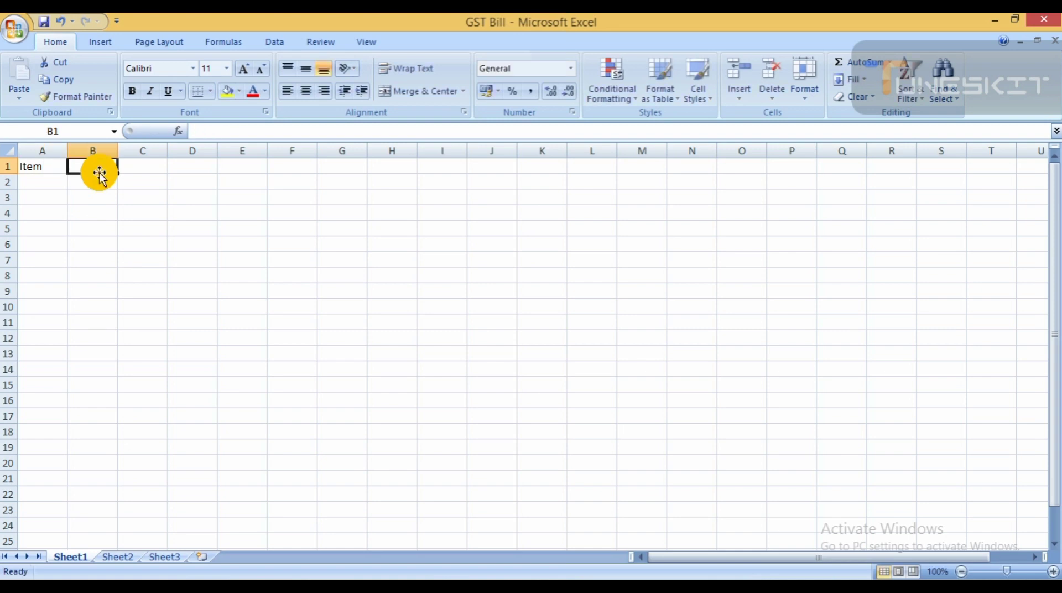
{"action": "type", "text": "Q"}
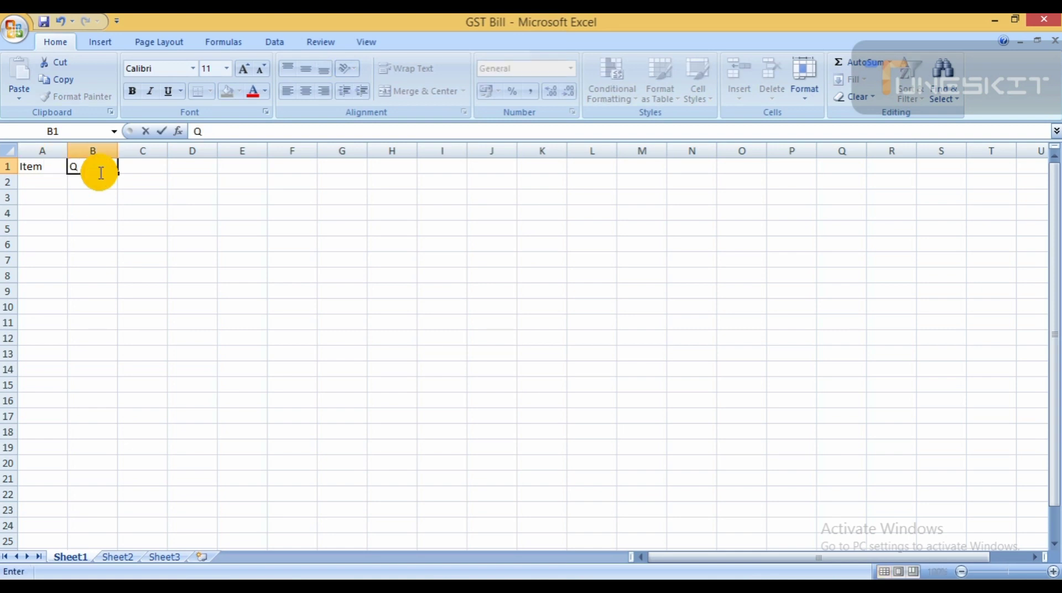
{"action": "type", "text": "uantity"}
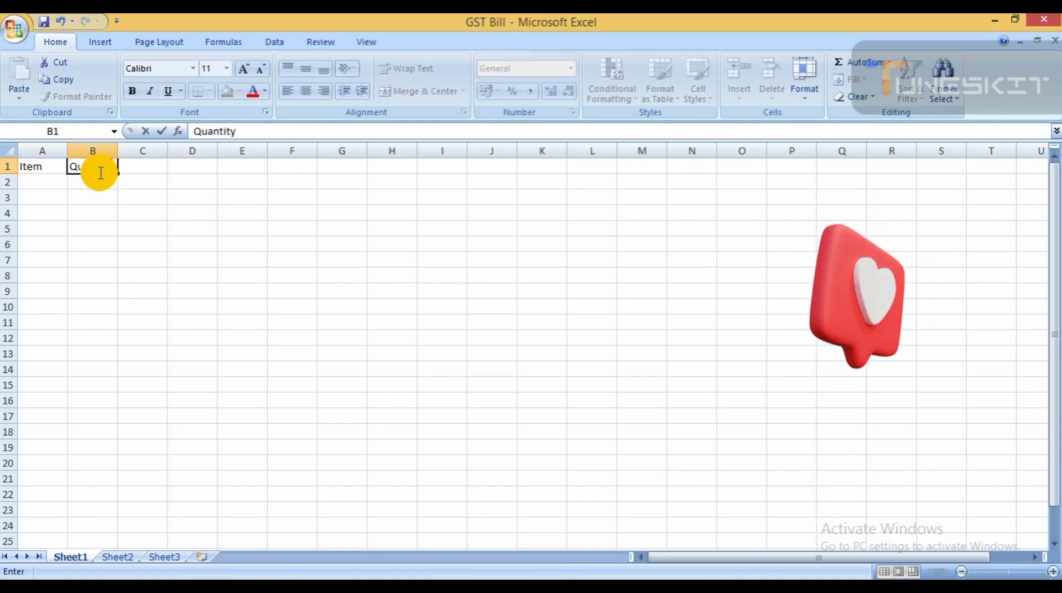
{"action": "left_click", "coordinate": [135, 174]}
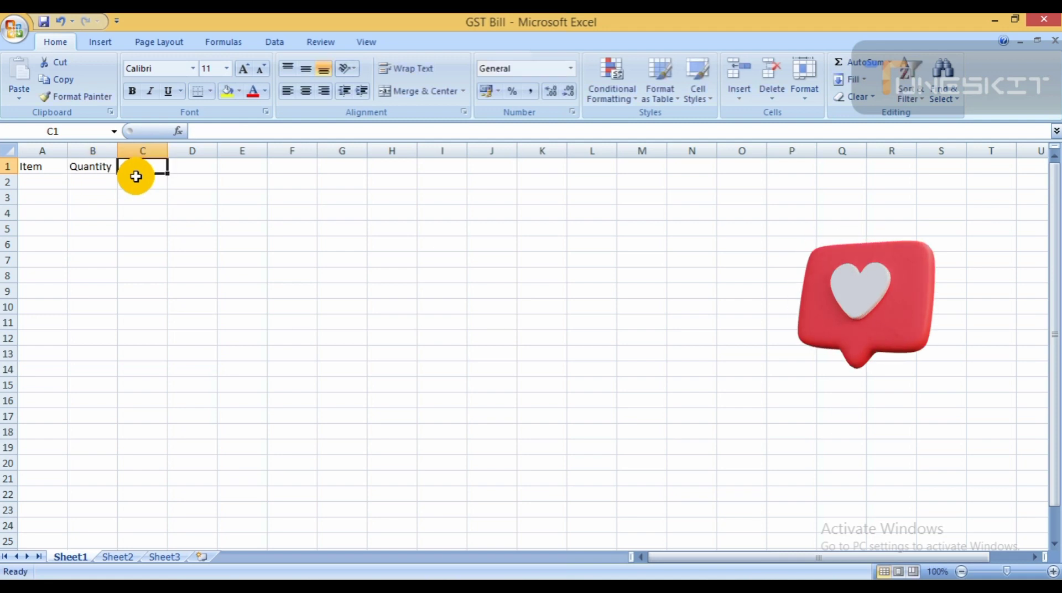
{"action": "type", "text": "pri"}
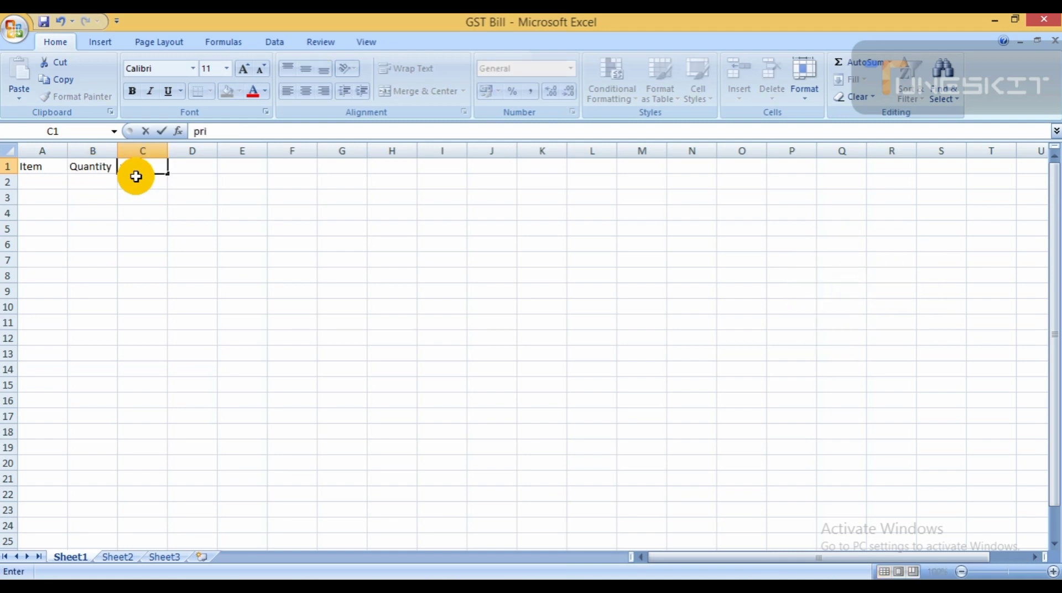
{"action": "type", "text": "ce"}
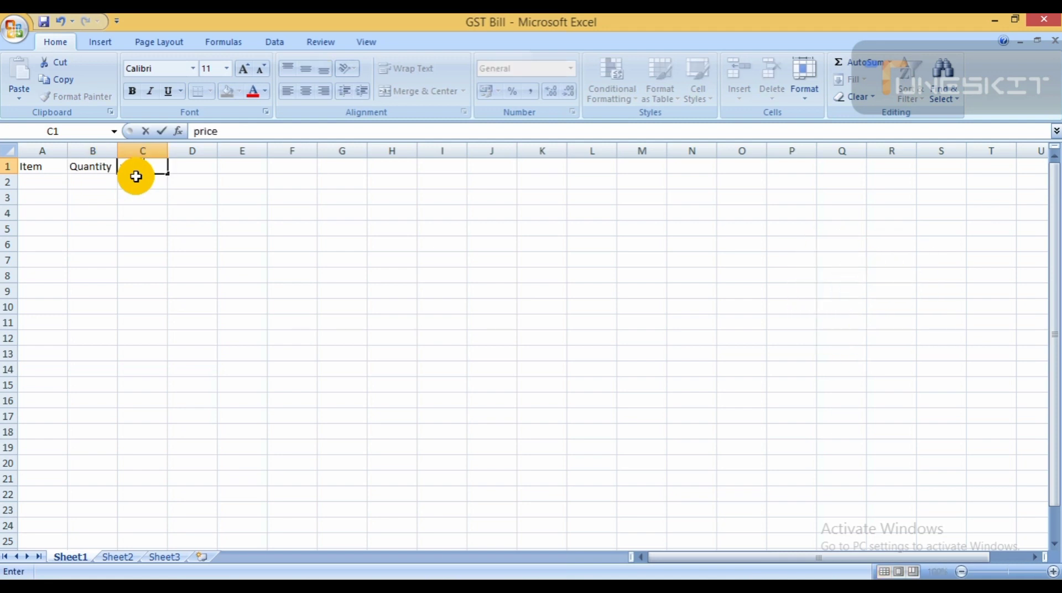
{"action": "left_click", "coordinate": [185, 175]}
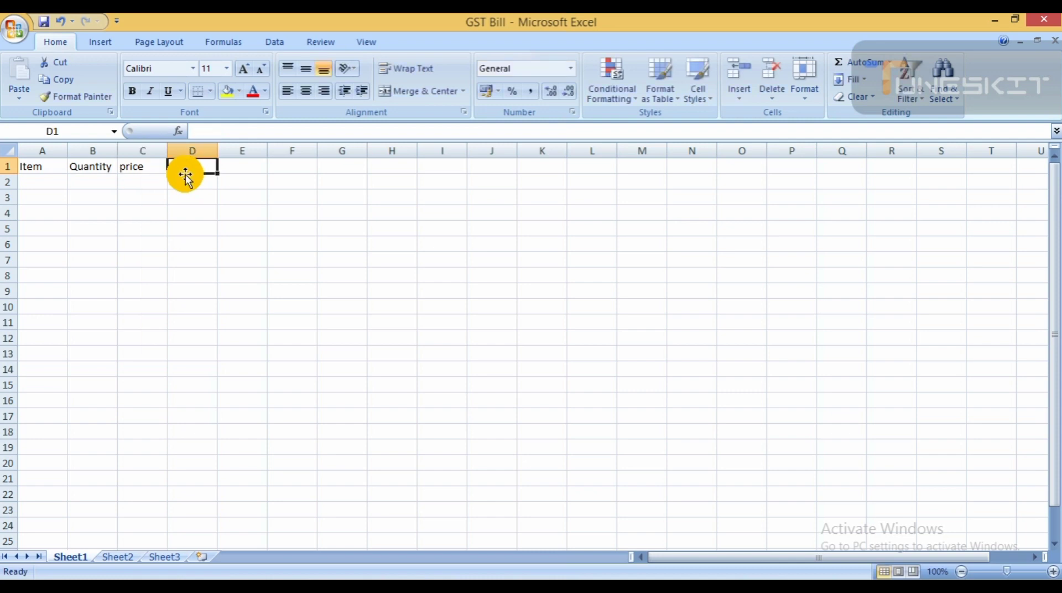
{"action": "type", "text": "amou"}
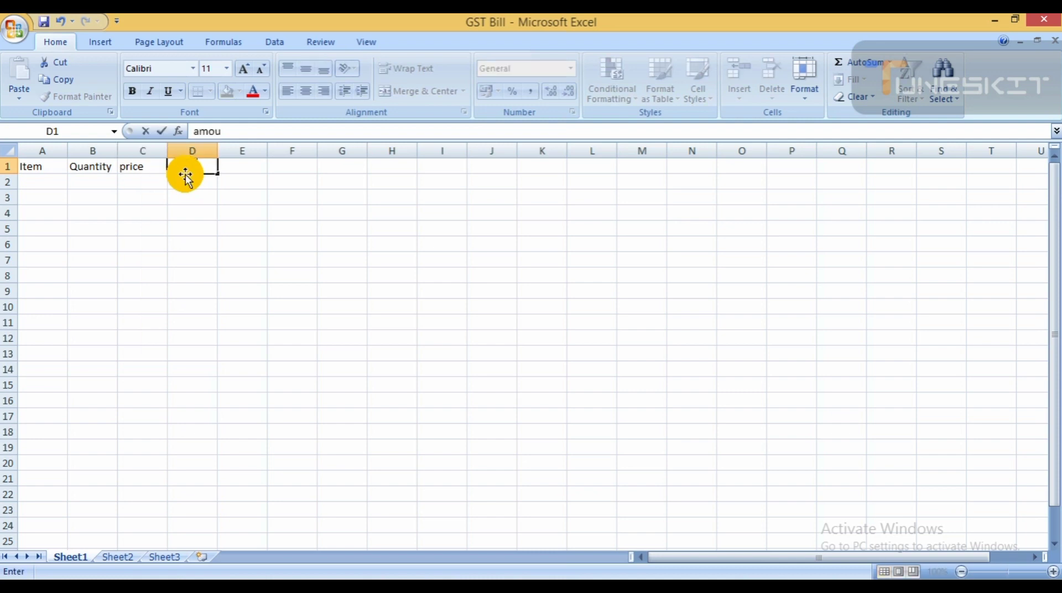
{"action": "type", "text": "nt"}
{"action": "key", "text": "Tab"}
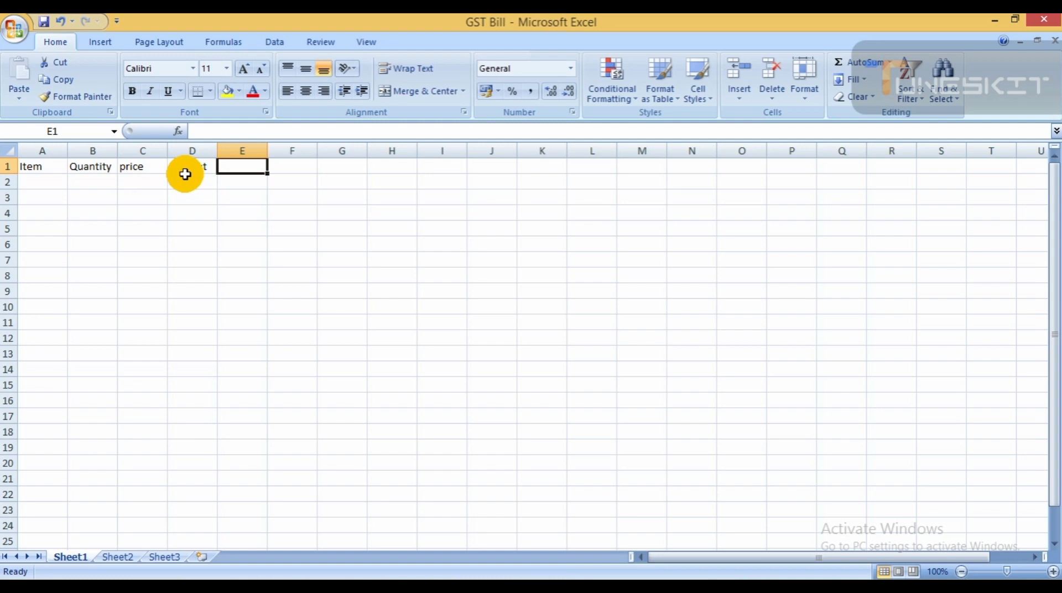
Step: Add the headers GST and GST amount in cells E1 and F1
{"action": "type", "text": "GST"}
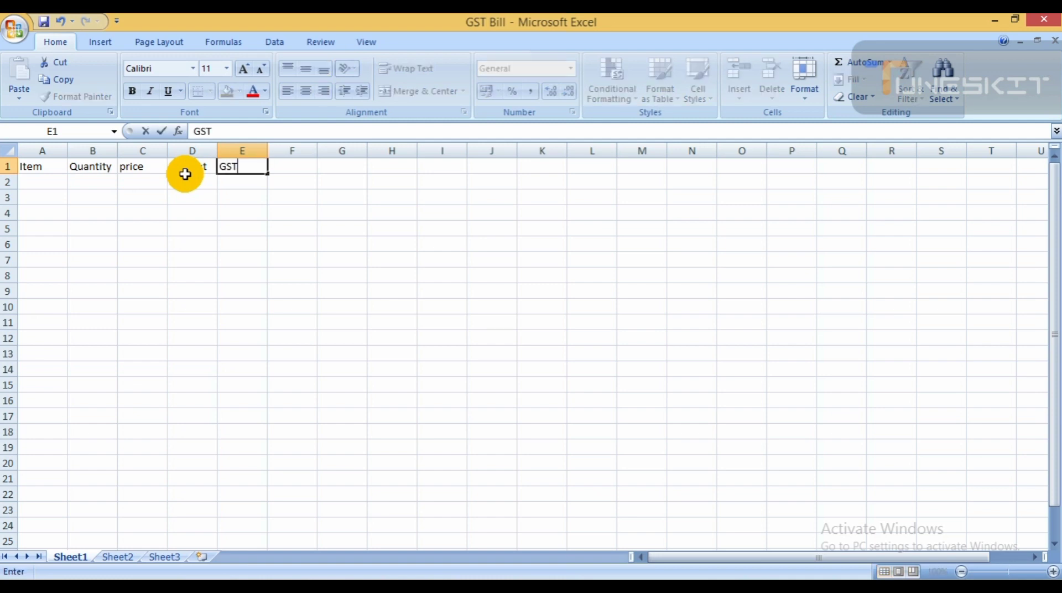
{"action": "key", "text": "Tab"}
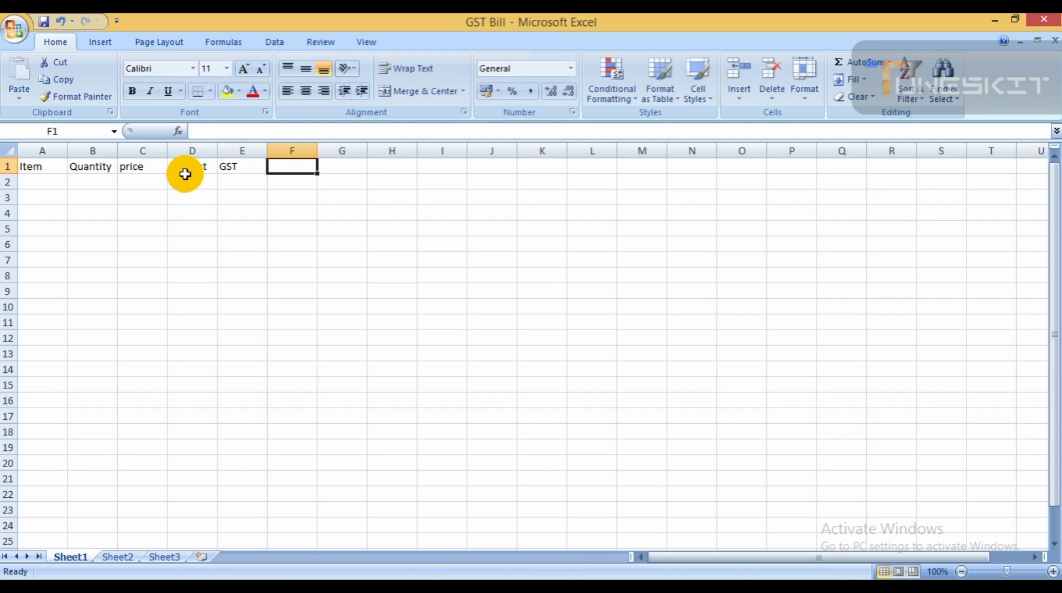
{"action": "type", "text": "GST"}
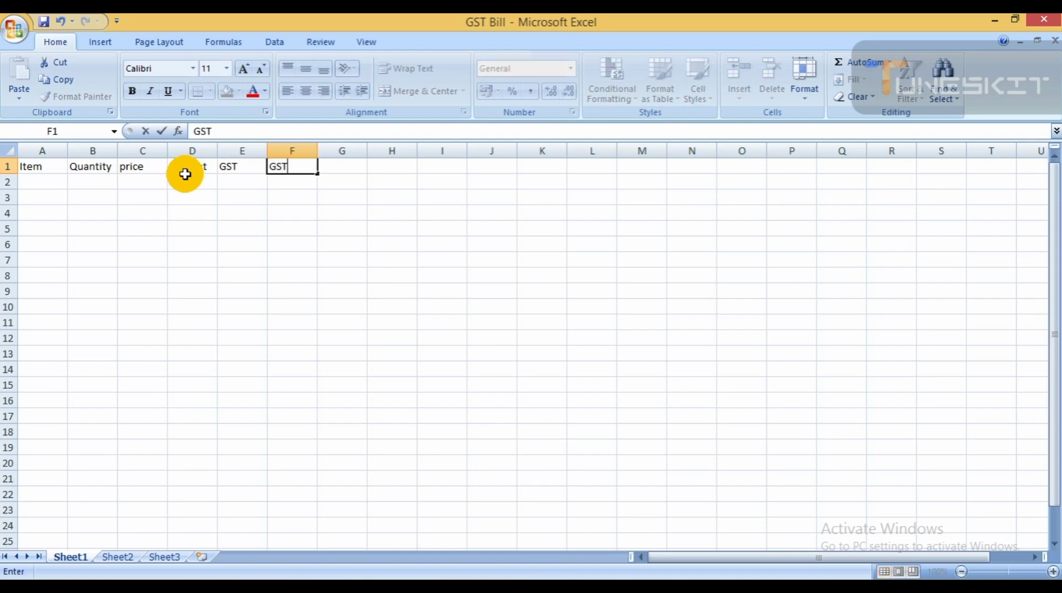
{"action": "type", "text": " amonu"}
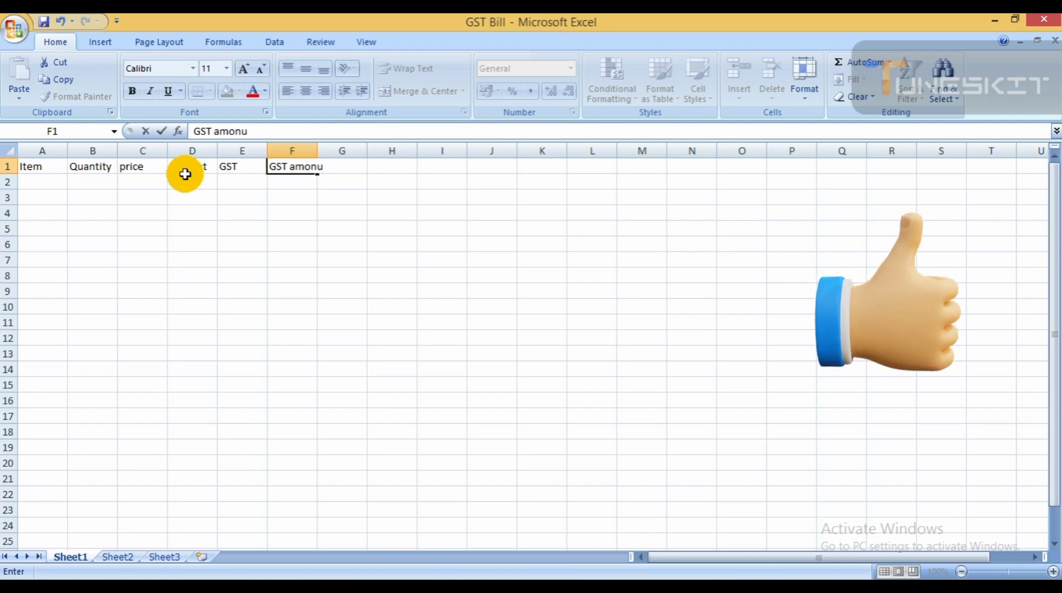
{"action": "key", "text": "BackSpace"}
{"action": "key", "text": "BackSpace"}
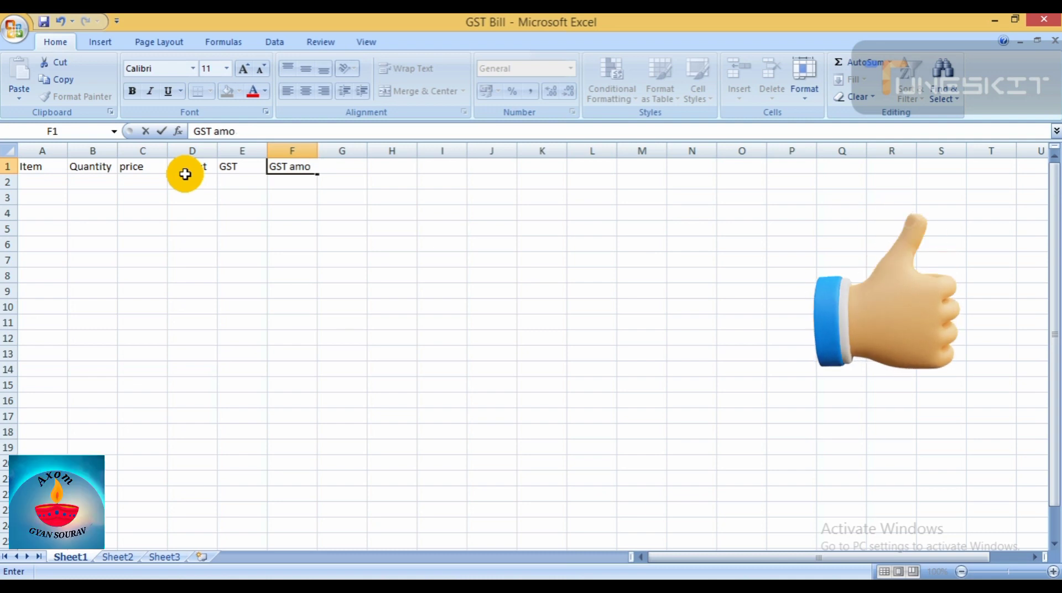
{"action": "type", "text": "unt"}
{"action": "key", "text": "Tab"}
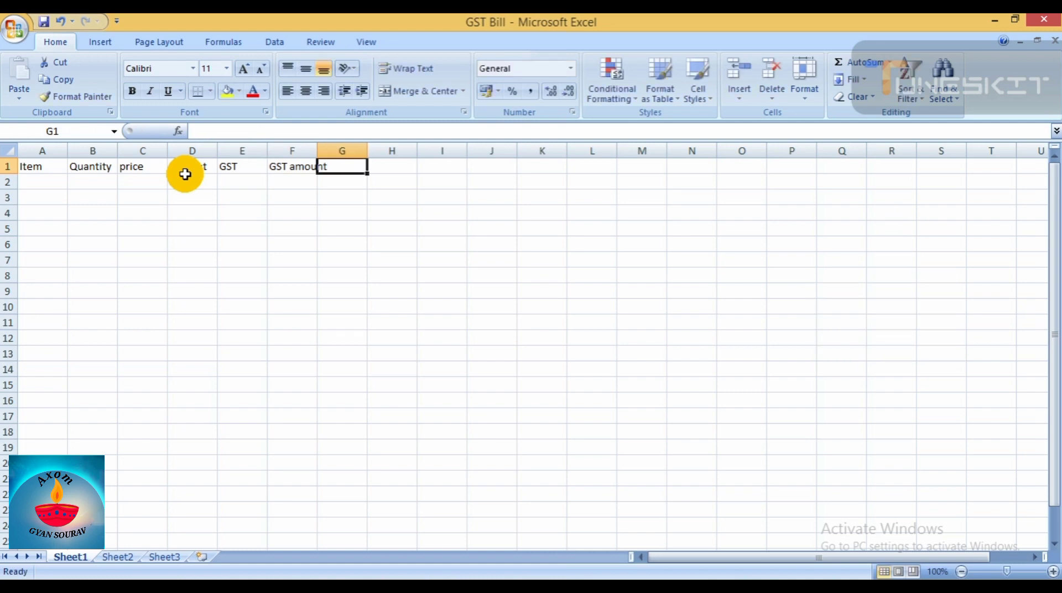
Step: Add the headers Total amount and Per price in cells G1 and H1
{"action": "type", "text": "Tota"}
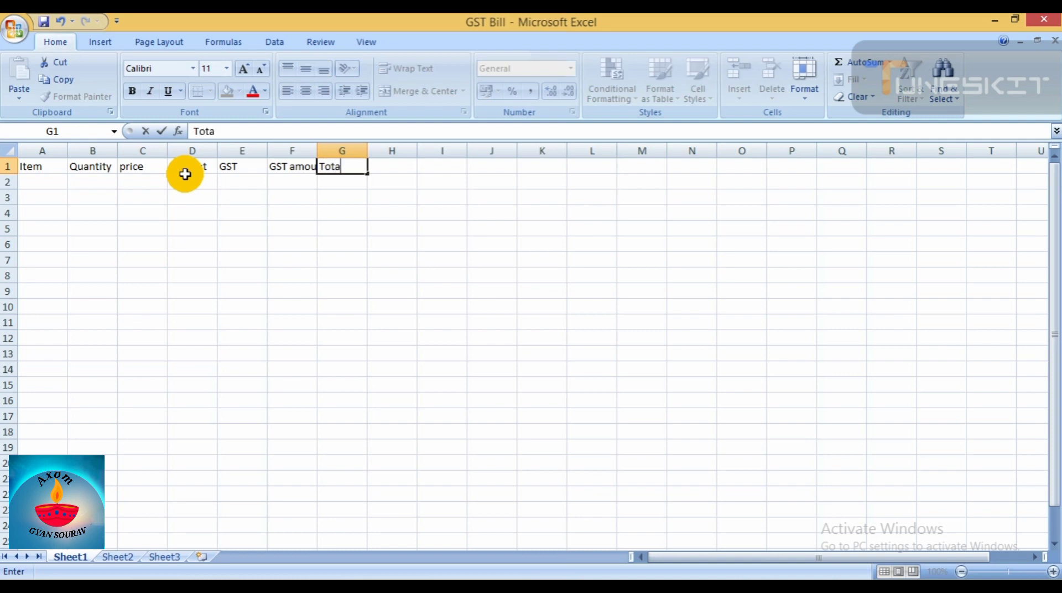
{"action": "type", "text": "l amount"}
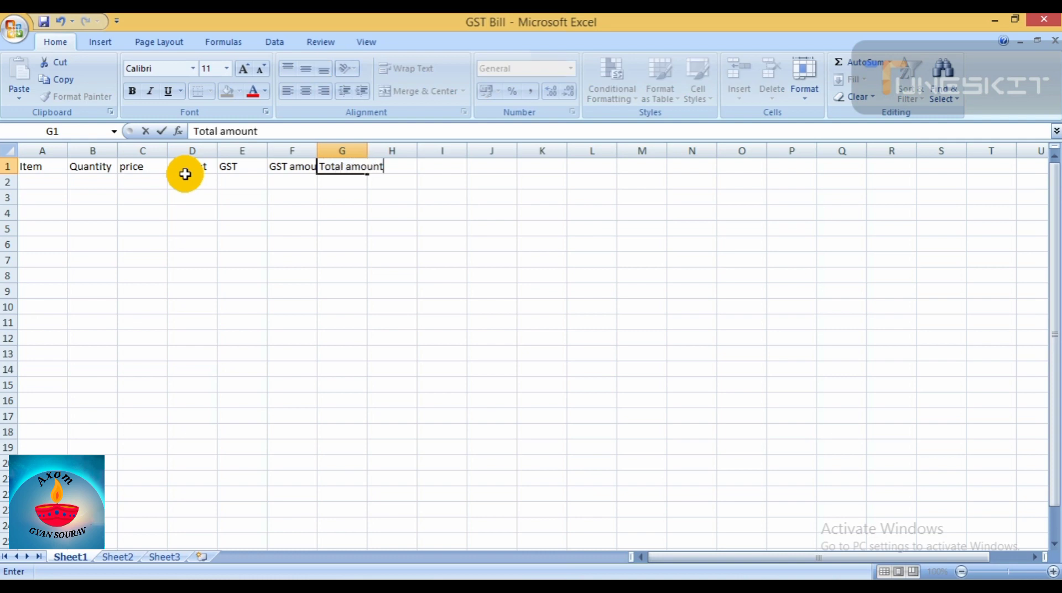
{"action": "key", "text": "Tab"}
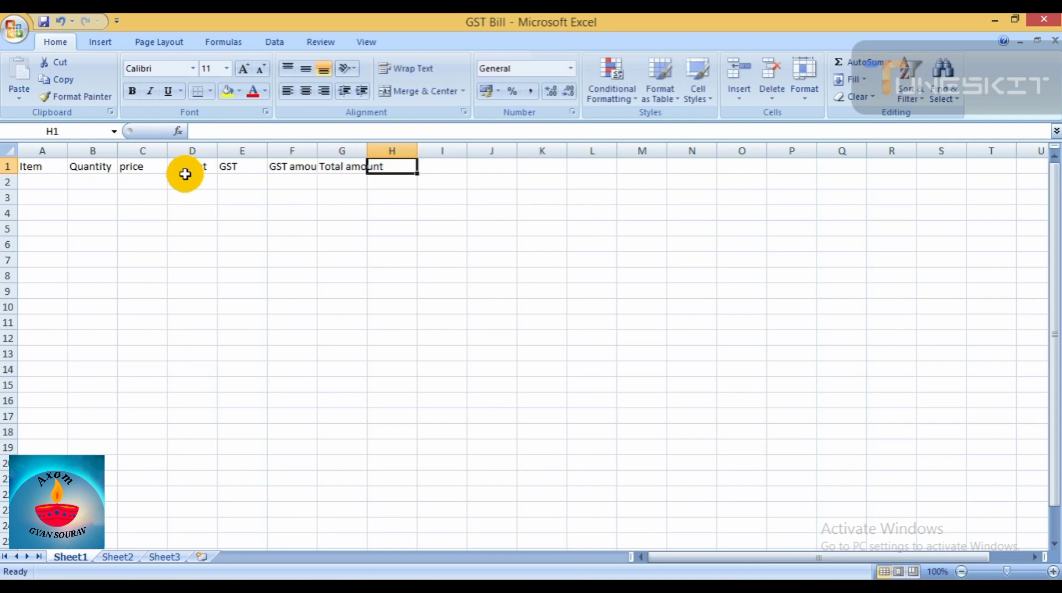
{"action": "type", "text": "Per"}
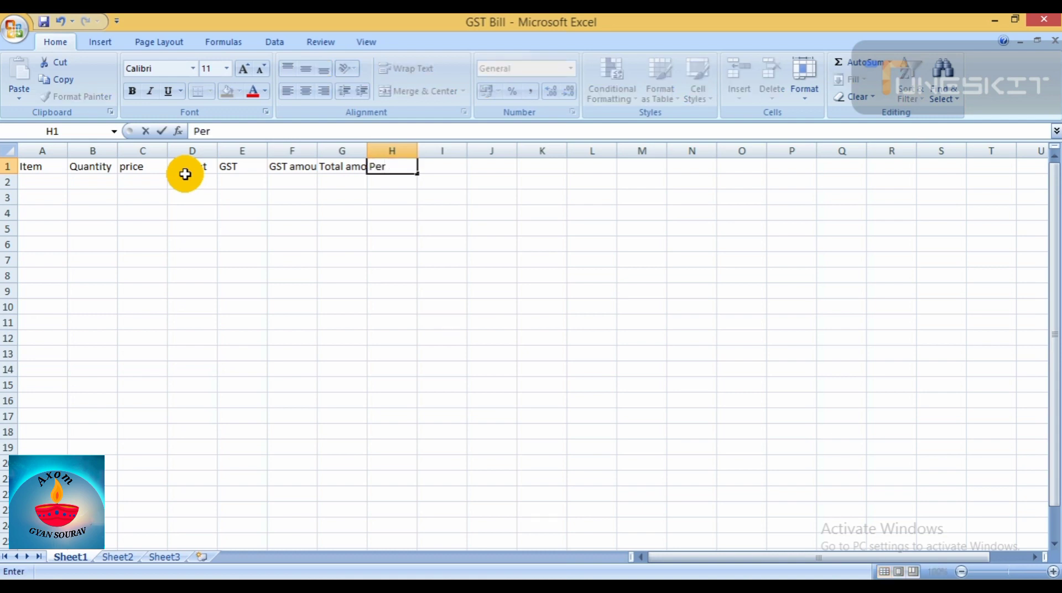
{"action": "type", "text": " price"}
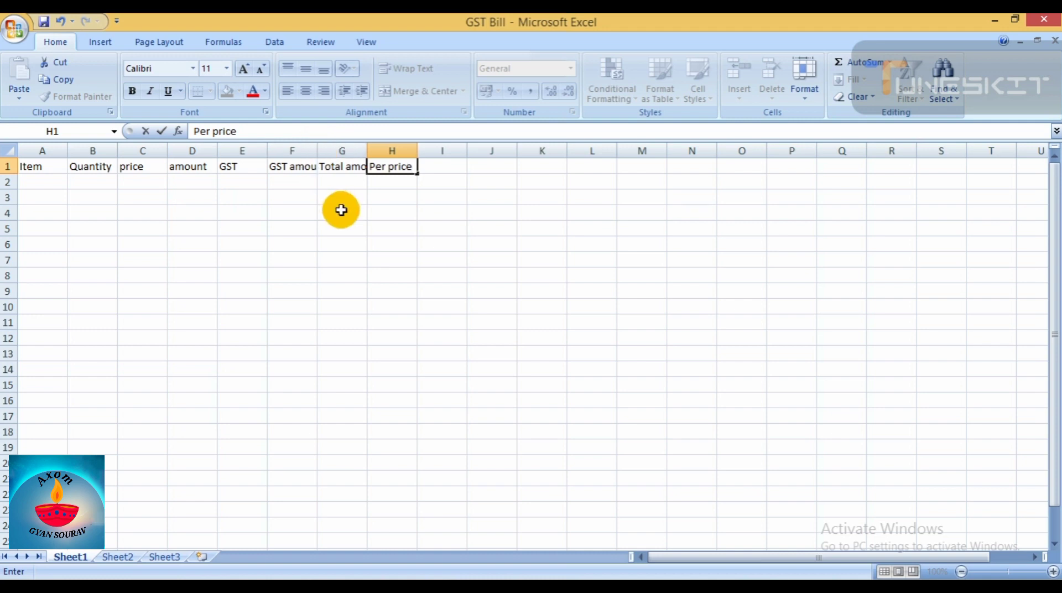
{"action": "key", "text": "Tab"}
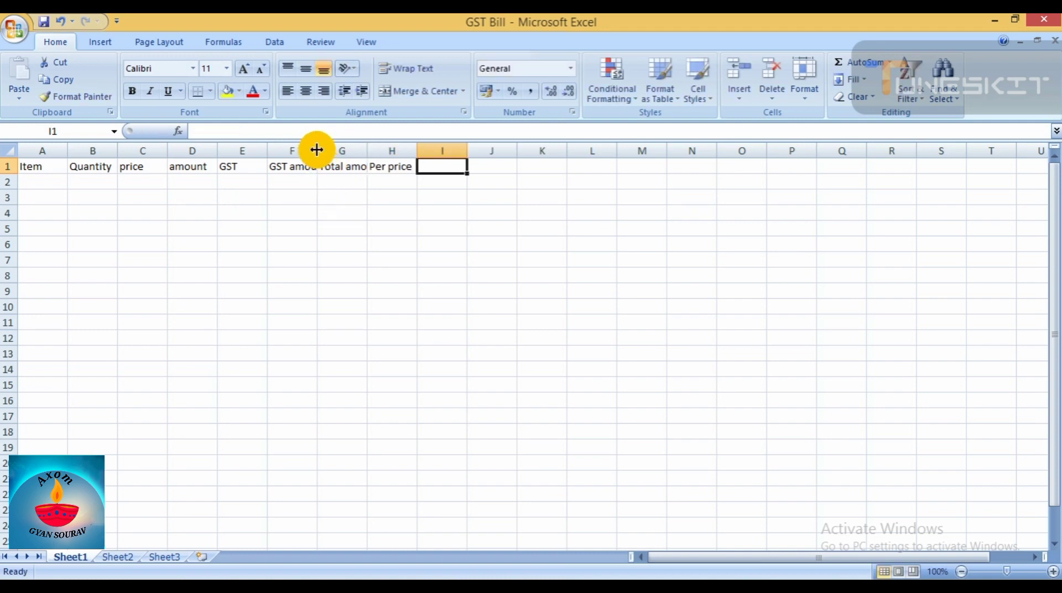
Step: Widen columns F, G and H so that their headers fit completely
{"action": "left_click_drag", "start_coordinate": [316, 150], "coordinate": [397, 150]}
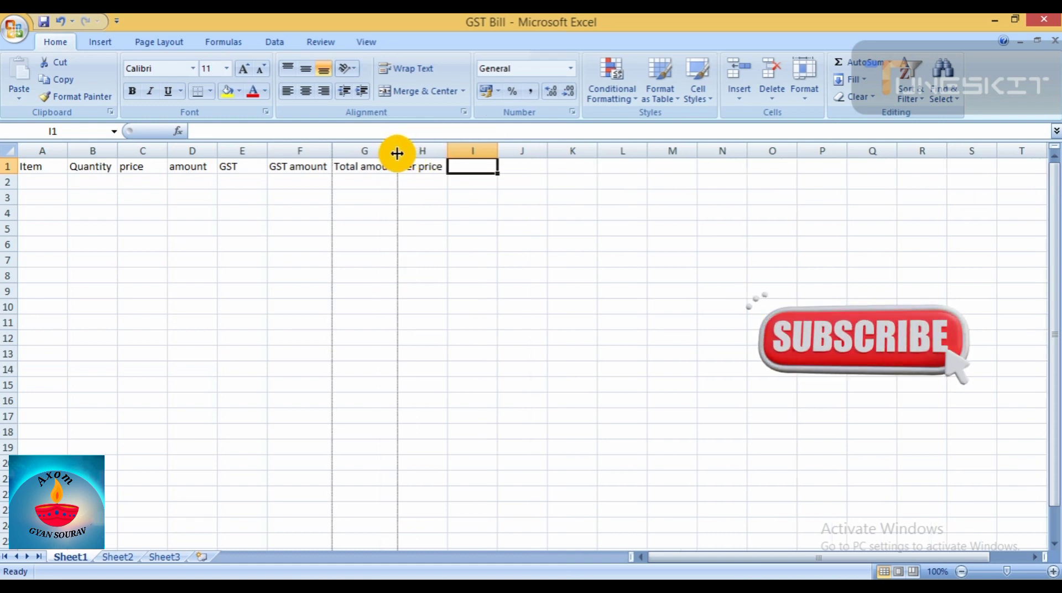
{"action": "left_click_drag", "start_coordinate": [397, 153], "coordinate": [462, 151]}
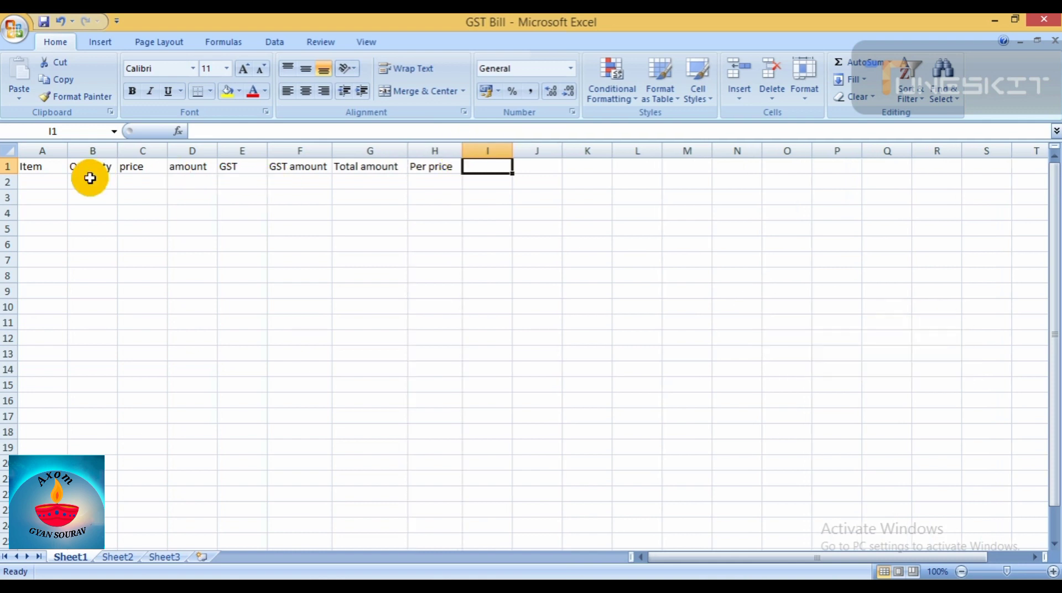
Step: Enter the first two item names, Watch and Notebook, in cells A2 and A3
{"action": "left_click", "coordinate": [43, 185]}
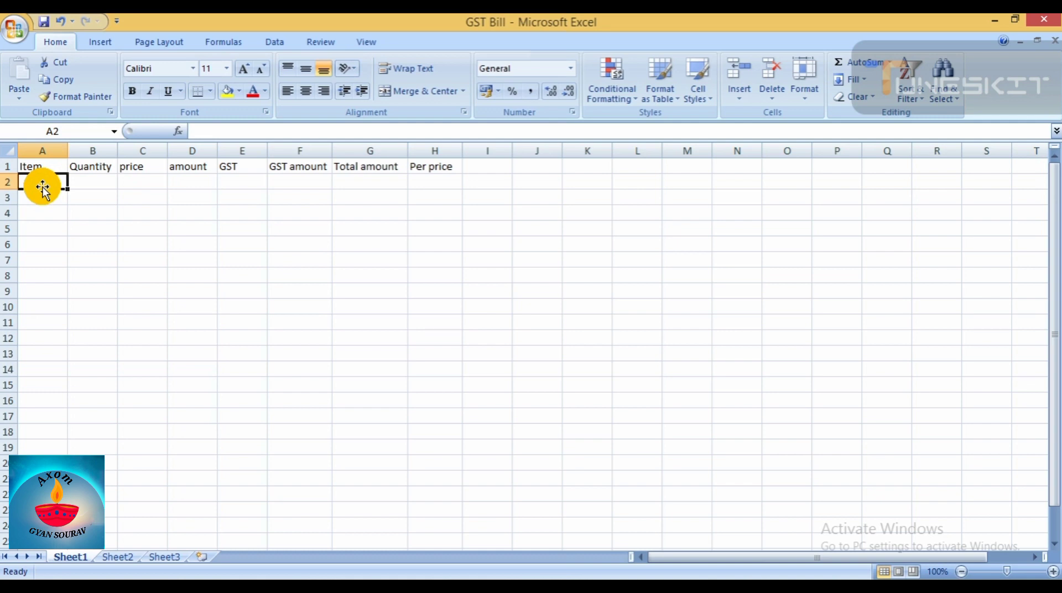
{"action": "type", "text": "Wa"}
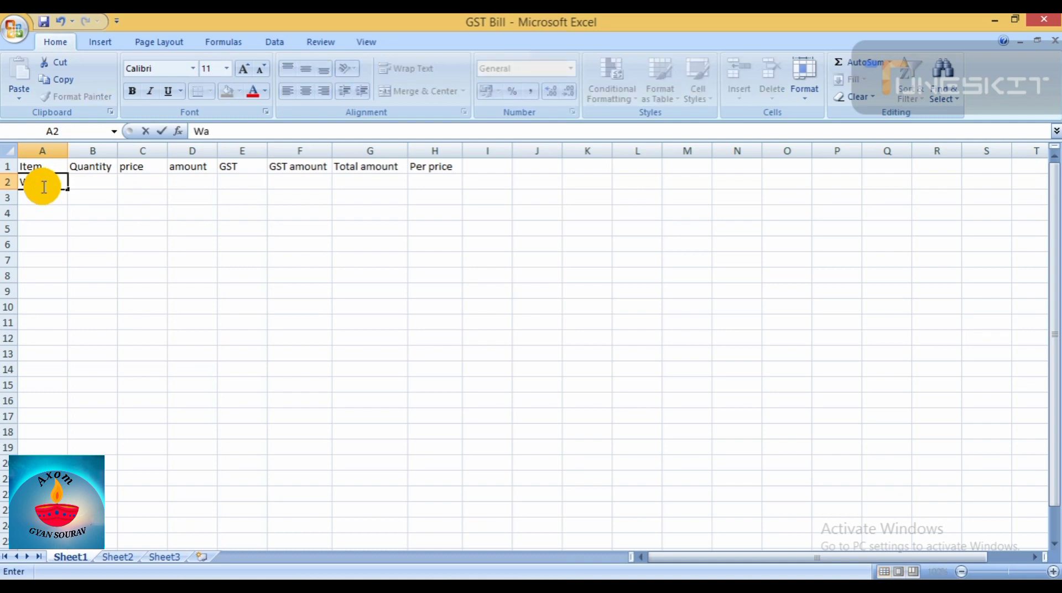
{"action": "type", "text": "tch"}
{"action": "key", "text": "Return"}
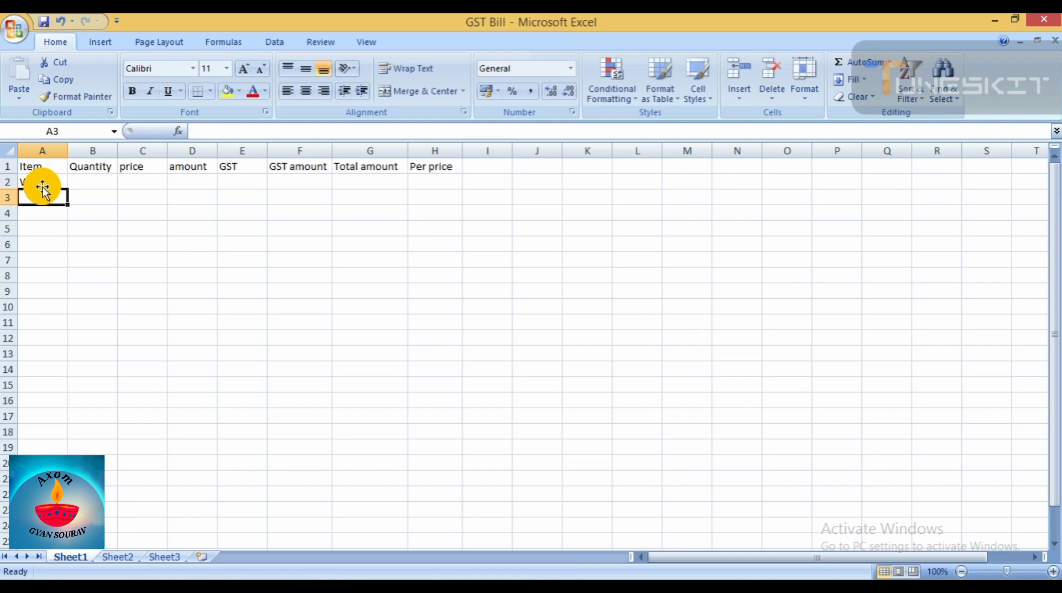
{"action": "type", "text": "Note"}
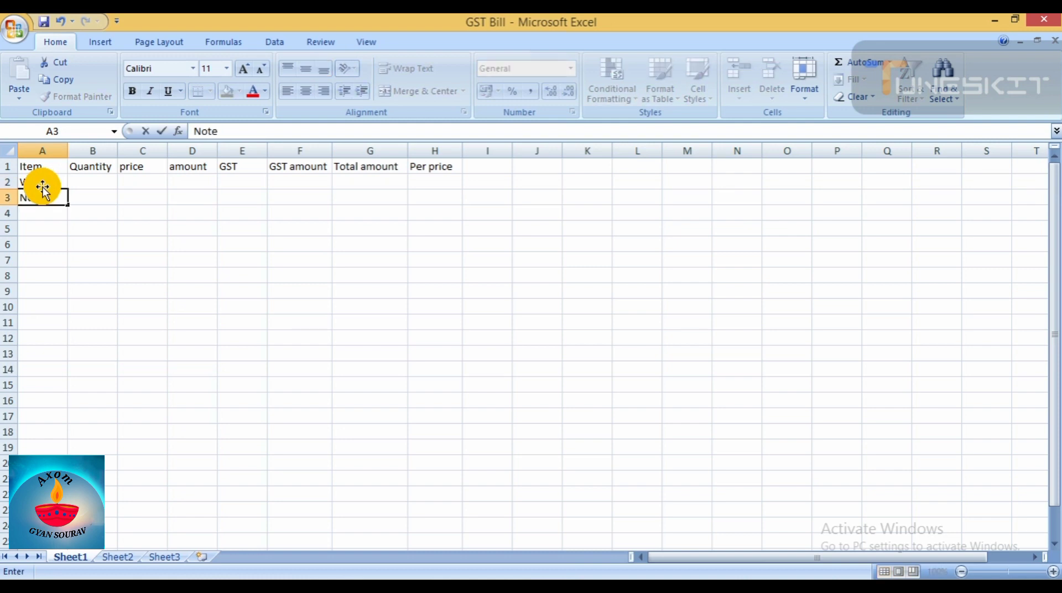
{"action": "type", "text": "book"}
{"action": "key", "text": "Return"}
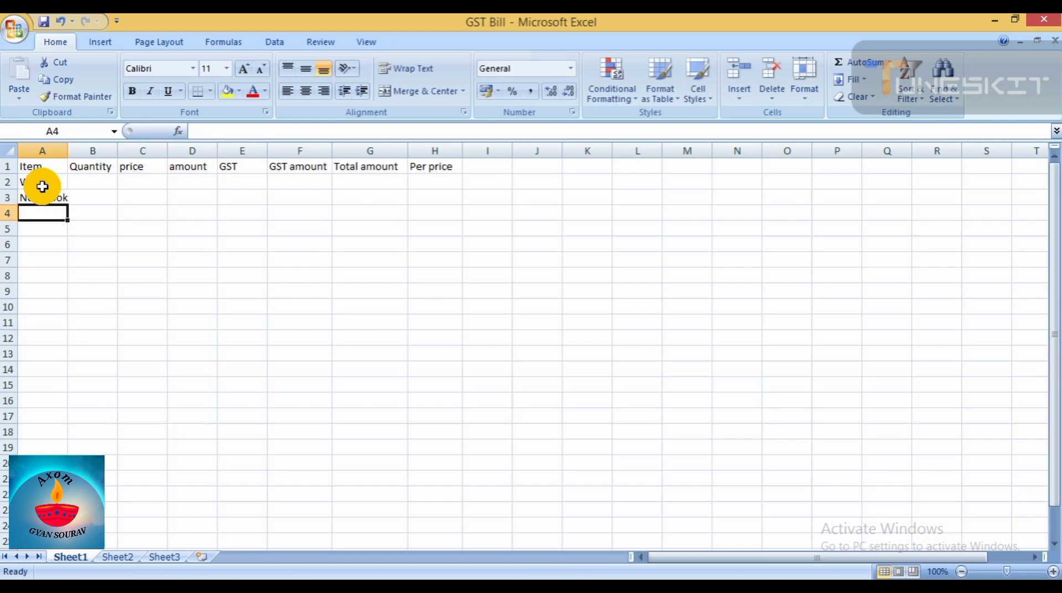
Step: Enter the item names Bag and Pencil in cells A4 and A5
{"action": "type", "text": "P"}
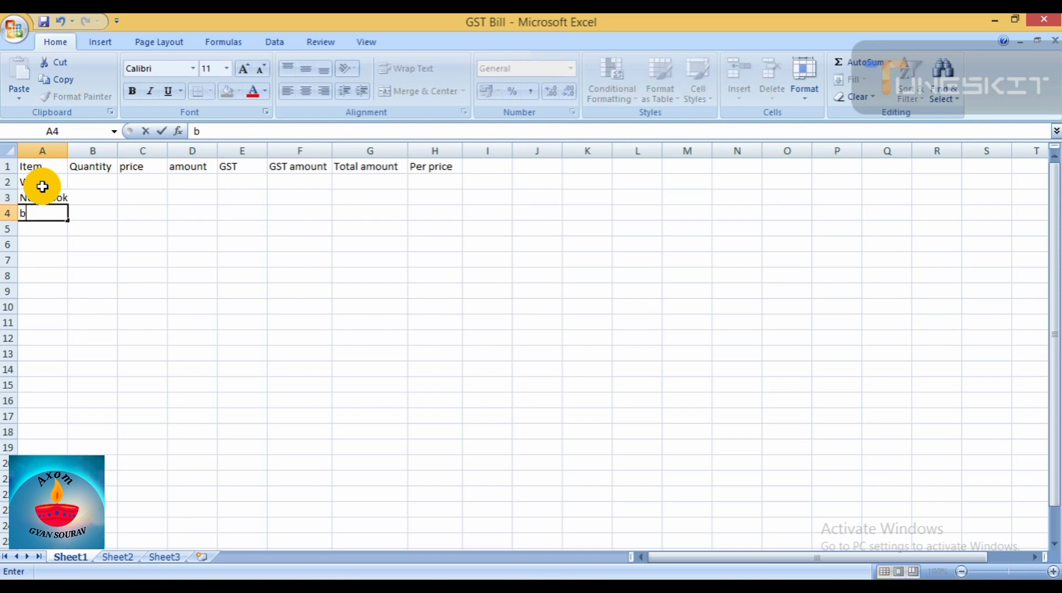
{"action": "key", "text": "BackSpace"}
{"action": "type", "text": "Bag"}
{"action": "key", "text": "Return"}
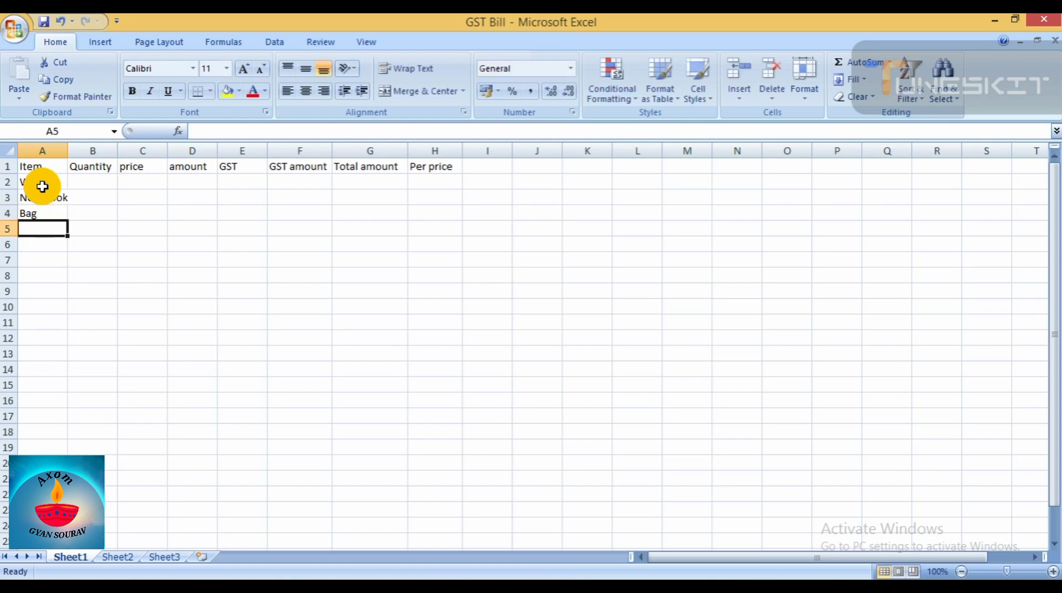
{"action": "type", "text": "Pencil"}
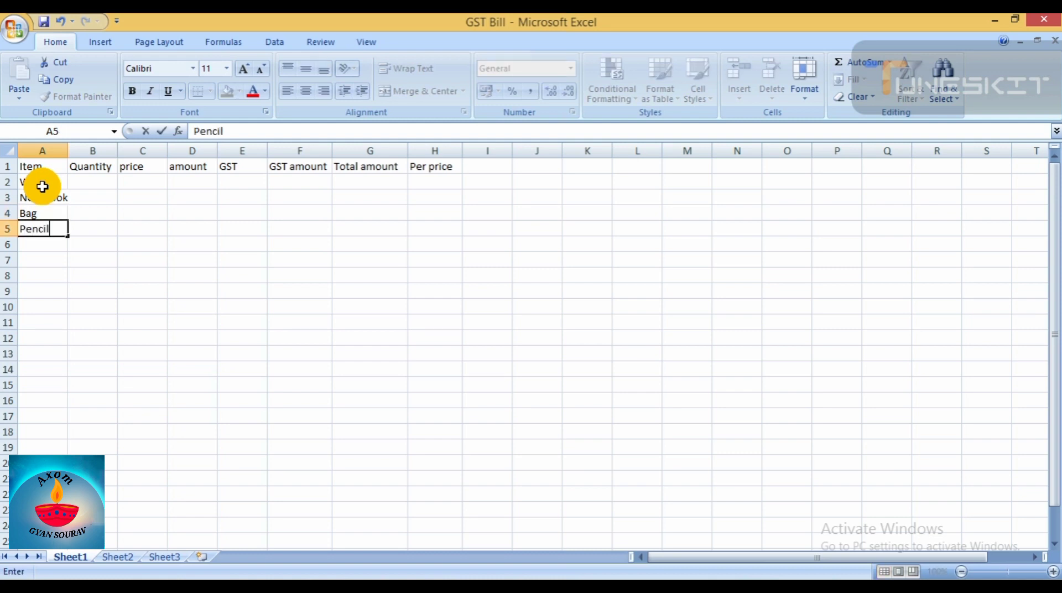
{"action": "key", "text": "Return"}
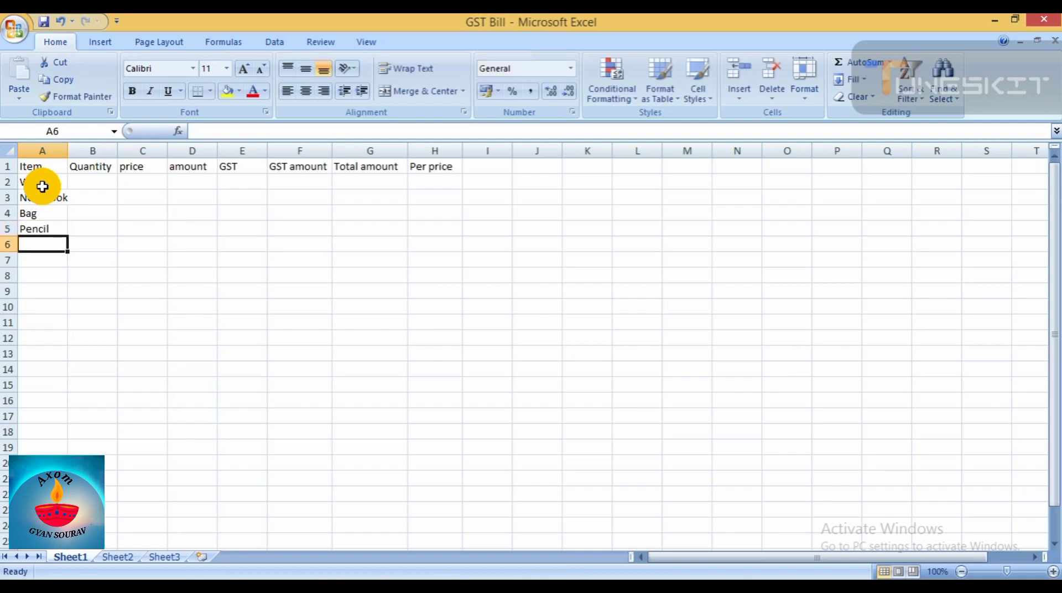
Step: Enter the item names Scale and Bottle in cells A6 and A7
{"action": "type", "text": "Scale"}
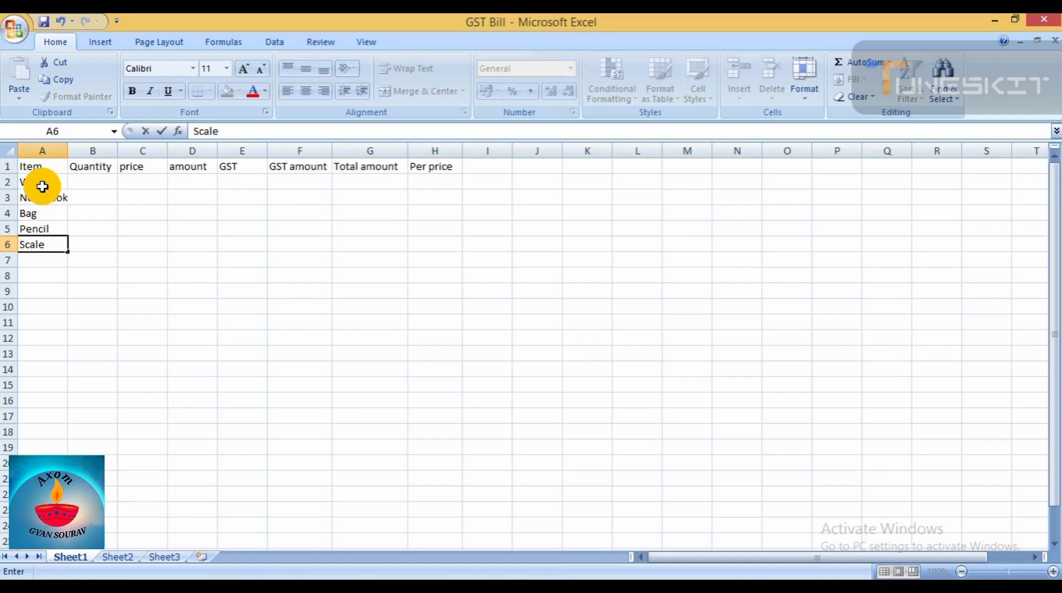
{"action": "key", "text": "Return"}
{"action": "type", "text": "Bo"}
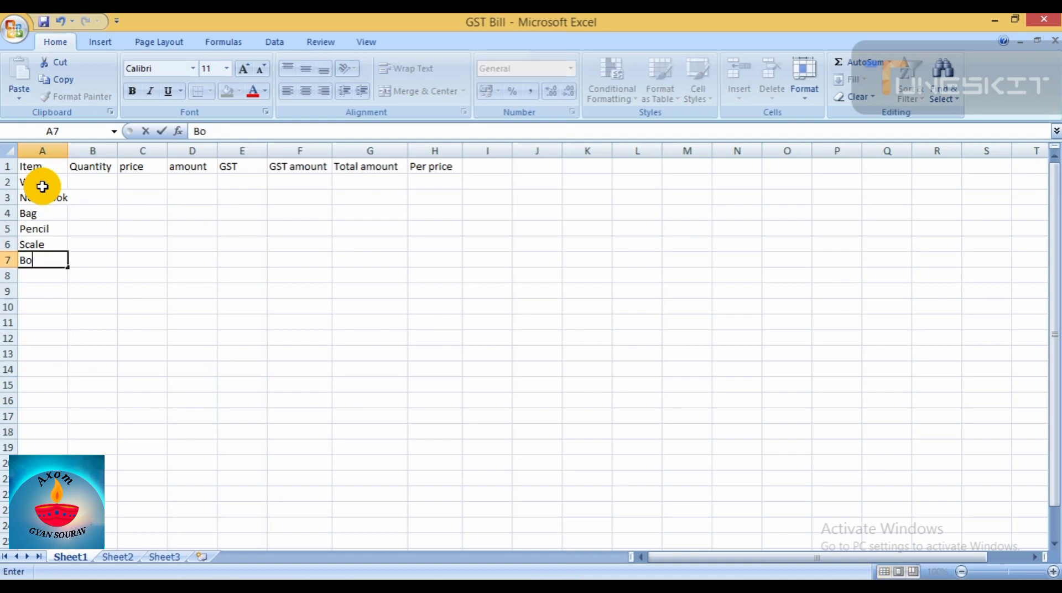
{"action": "type", "text": "ttle"}
{"action": "key", "text": "Return"}
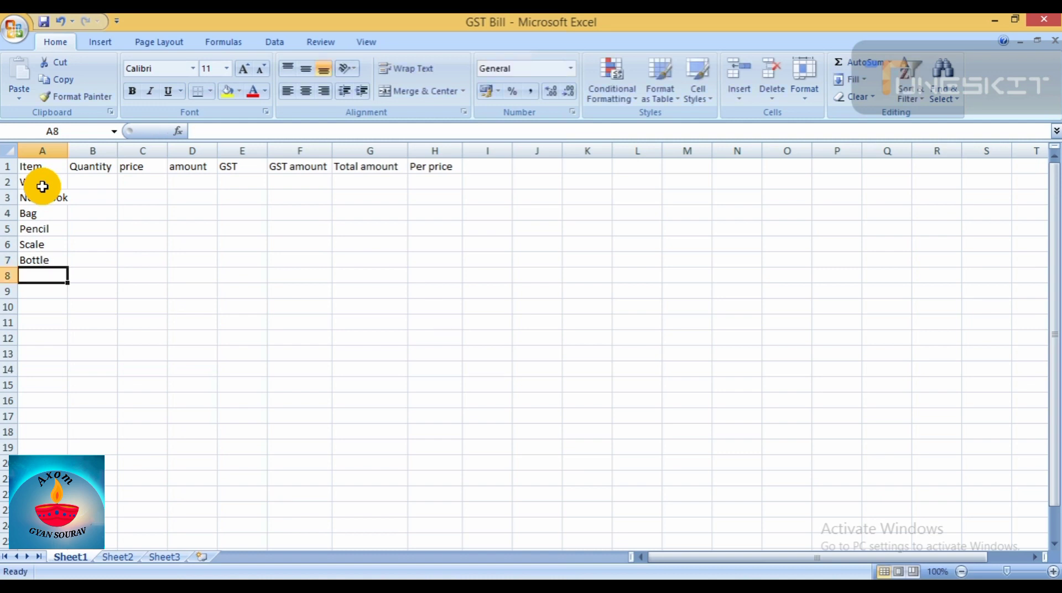
Step: Enter the item name Pen in cell A8, removing the automatically completed ending
{"action": "type", "text": "Pencil"}
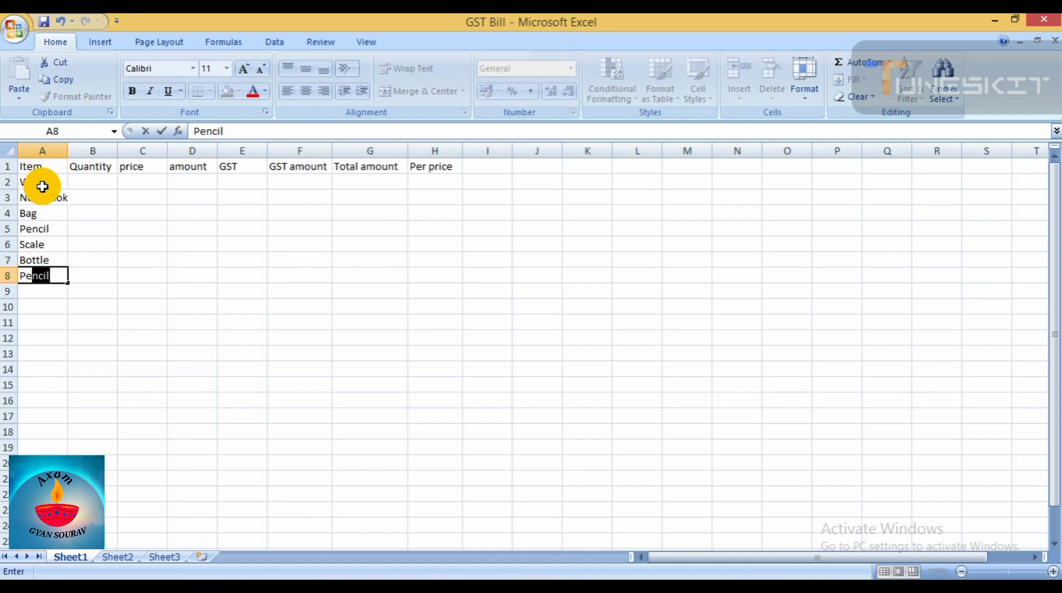
{"action": "key", "text": "Return"}
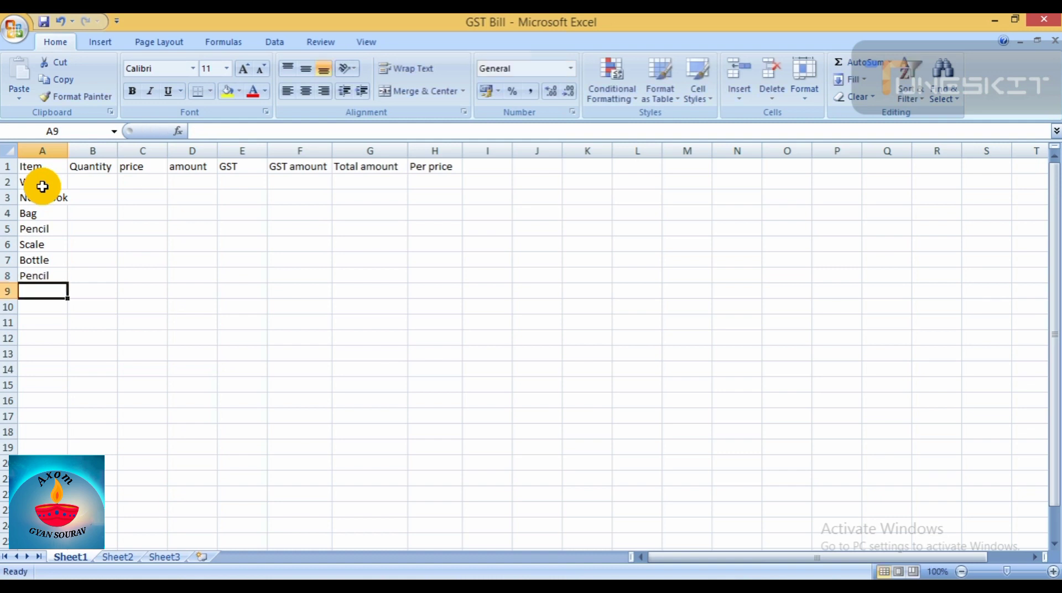
{"action": "key", "text": "Up"}
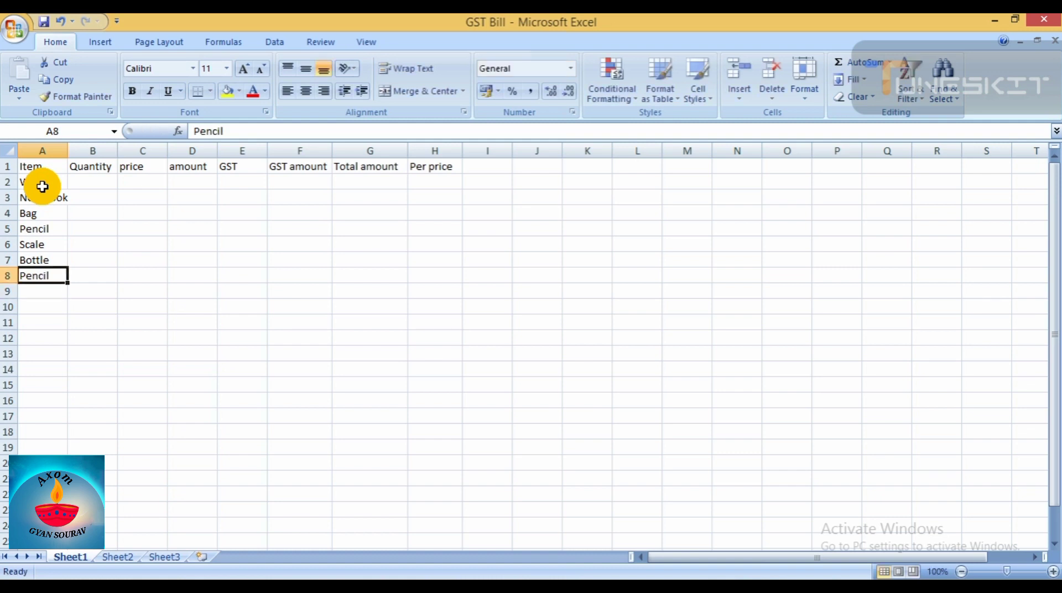
{"action": "left_click", "coordinate": [227, 132]}
{"action": "key", "text": "BackSpace"}
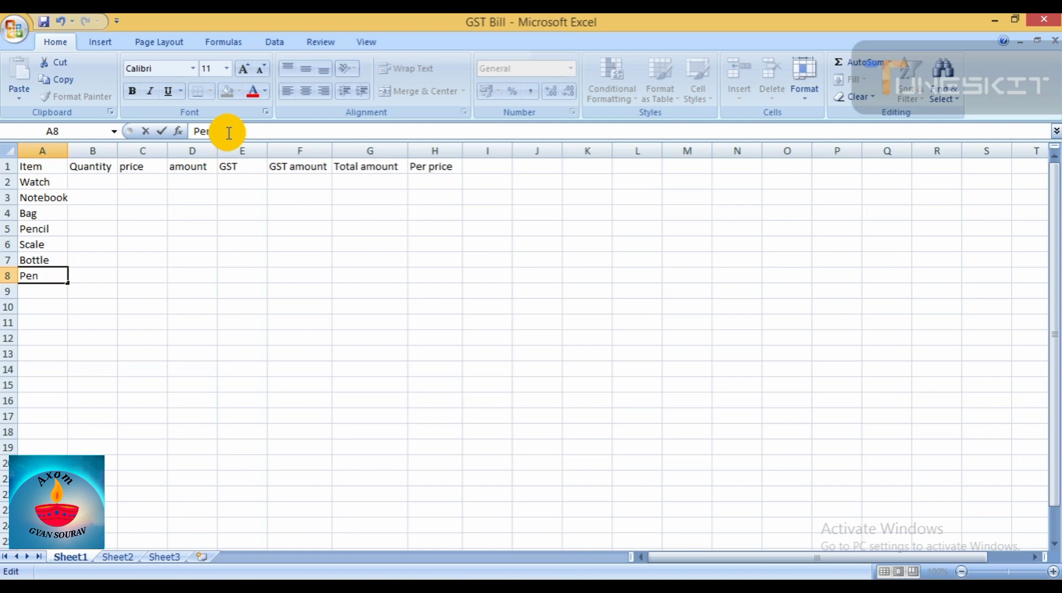
{"action": "left_click", "coordinate": [221, 259]}
Step: Enter the item names Eraser and Sharpner in cells A9 and A10
{"action": "left_click", "coordinate": [42, 293]}
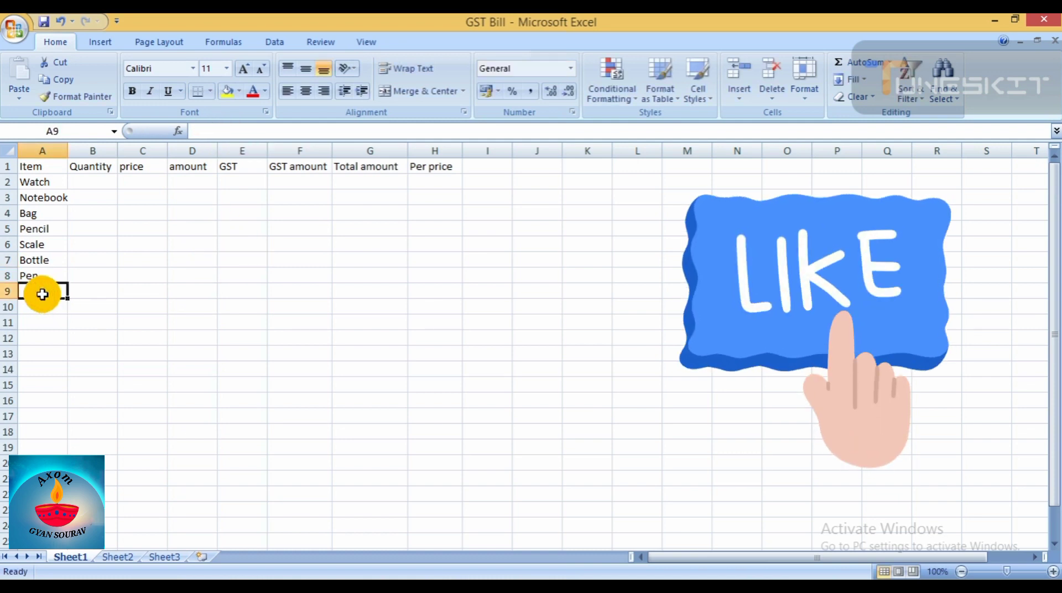
{"action": "type", "text": "E"}
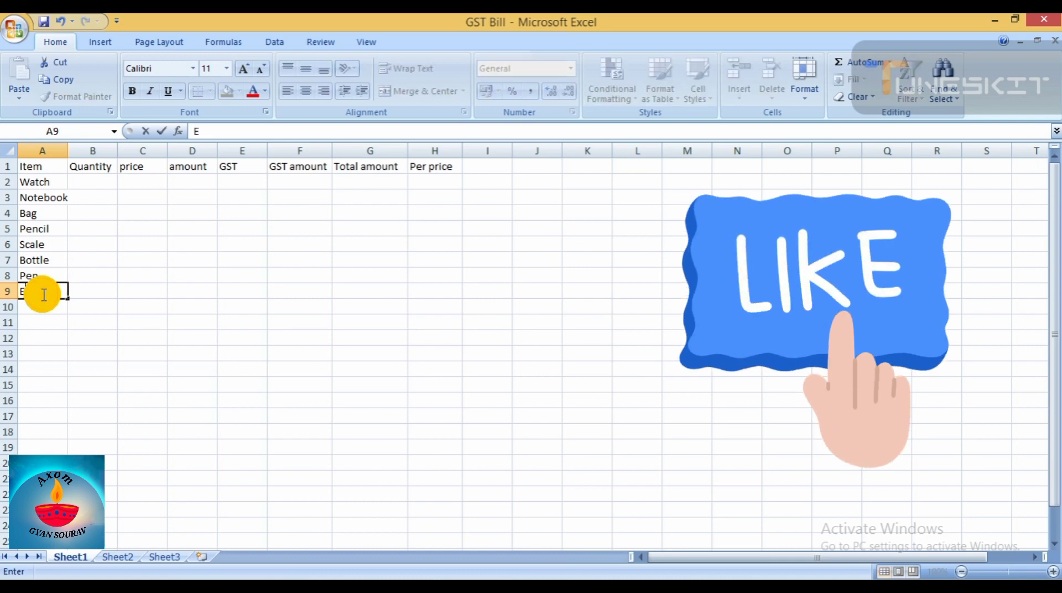
{"action": "type", "text": "raser"}
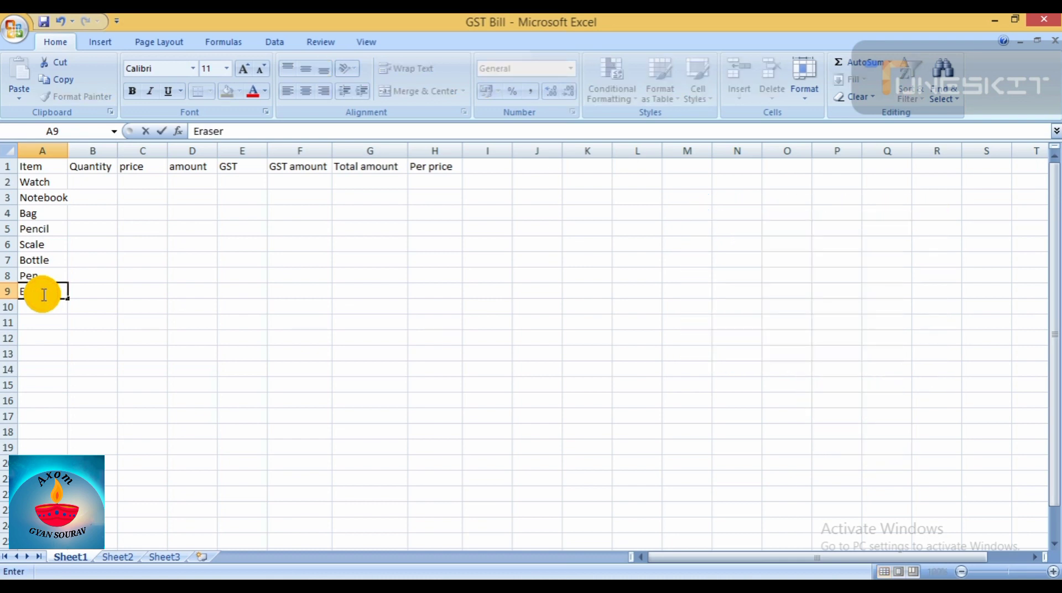
{"action": "key", "text": "Return"}
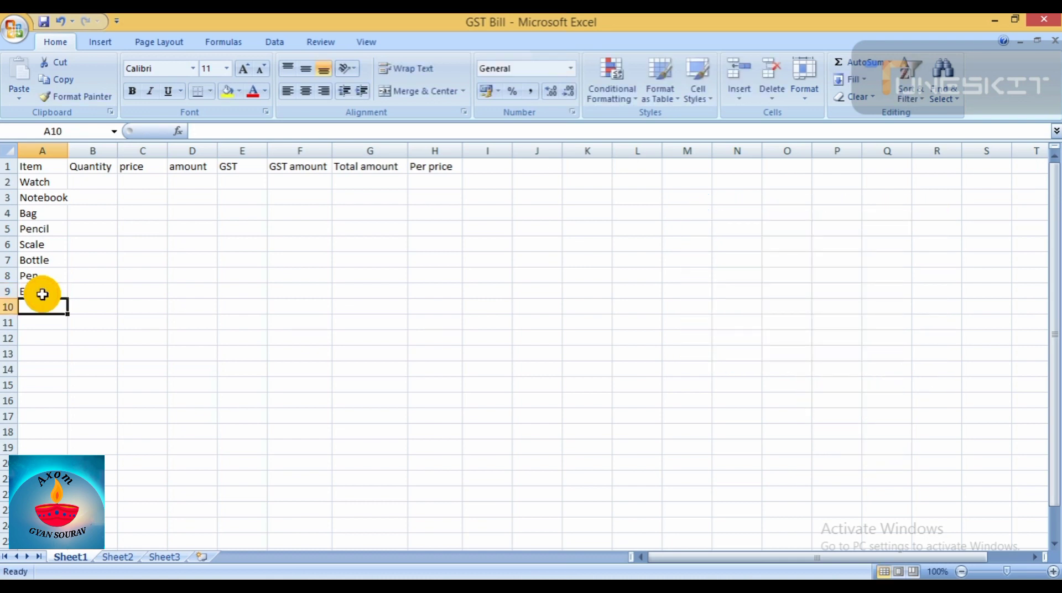
{"action": "type", "text": "Sh"}
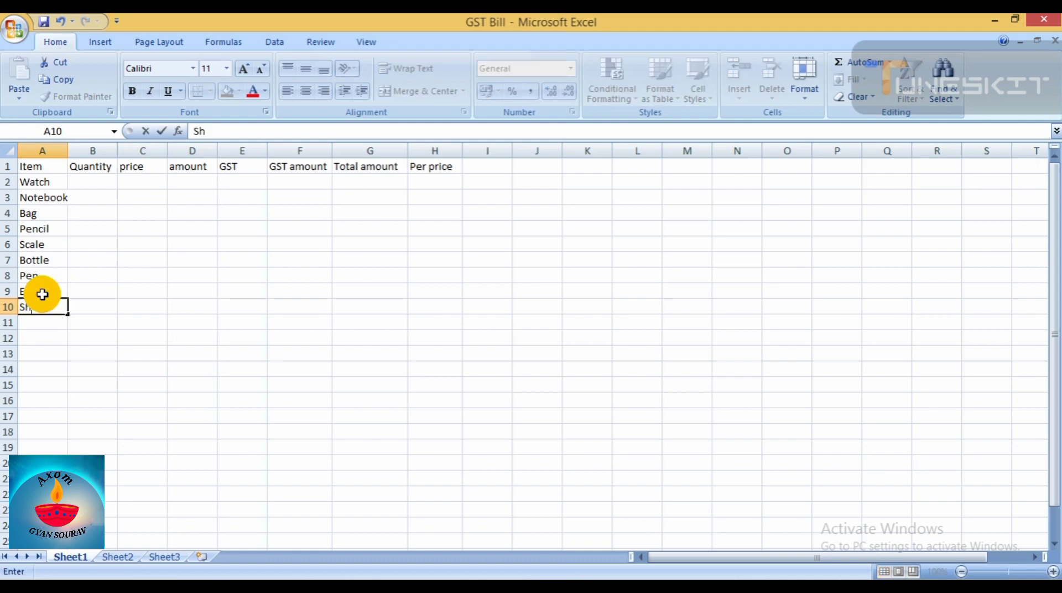
{"action": "type", "text": "arpner"}
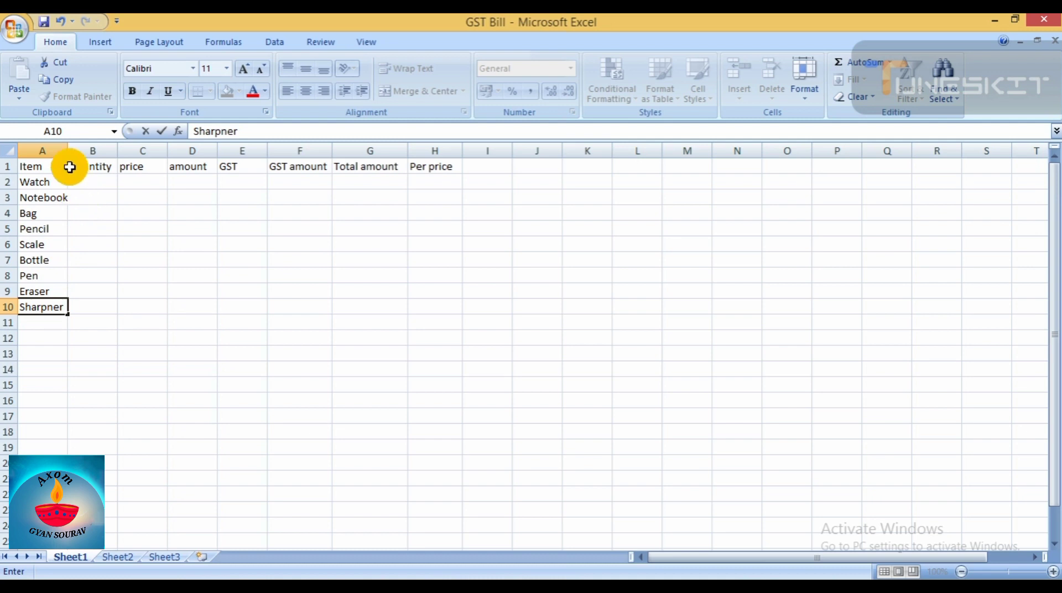
Step: Widen columns A and B slightly so that the item names and the Quantity header have more room
{"action": "left_click", "coordinate": [70, 162]}
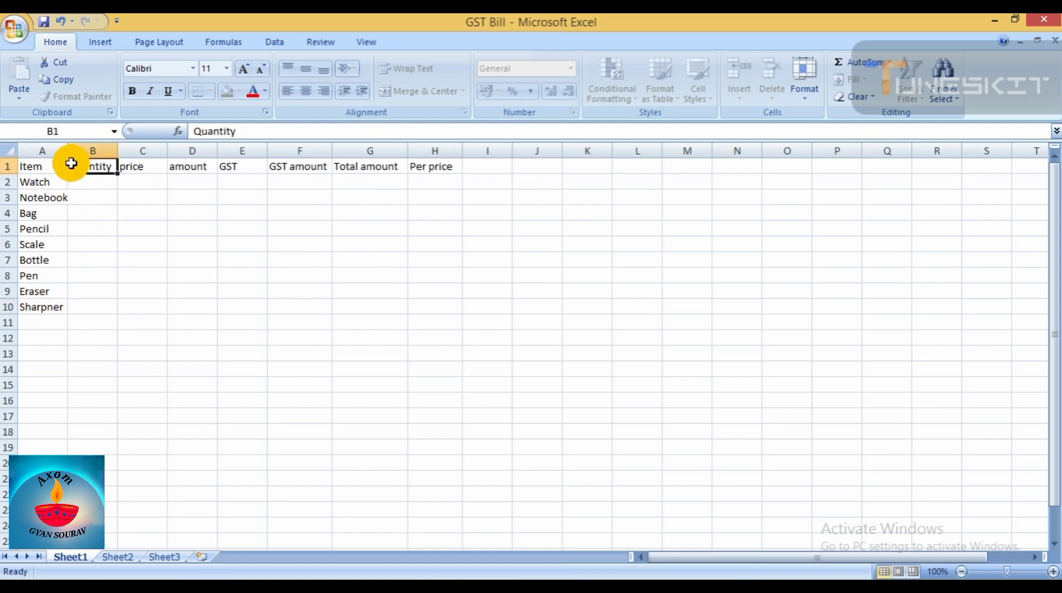
{"action": "left_click_drag", "start_coordinate": [67, 150], "coordinate": [133, 150]}
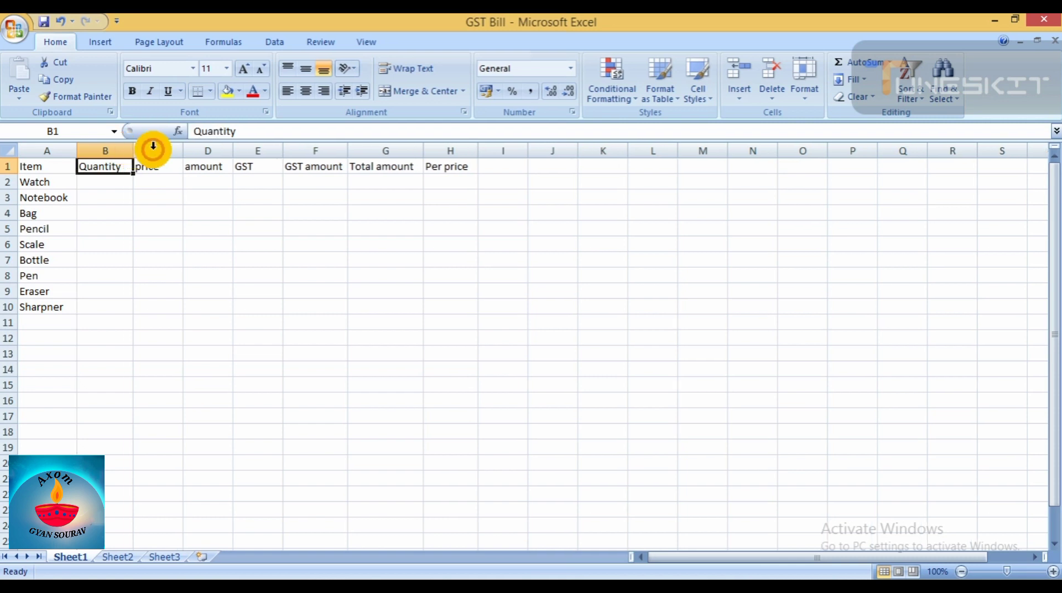
Step: Enter the quantities 20, 45, 34 and 56 for Watch, Notebook, Bag and Pencil in cells B2 to B5
{"action": "left_click", "coordinate": [117, 182]}
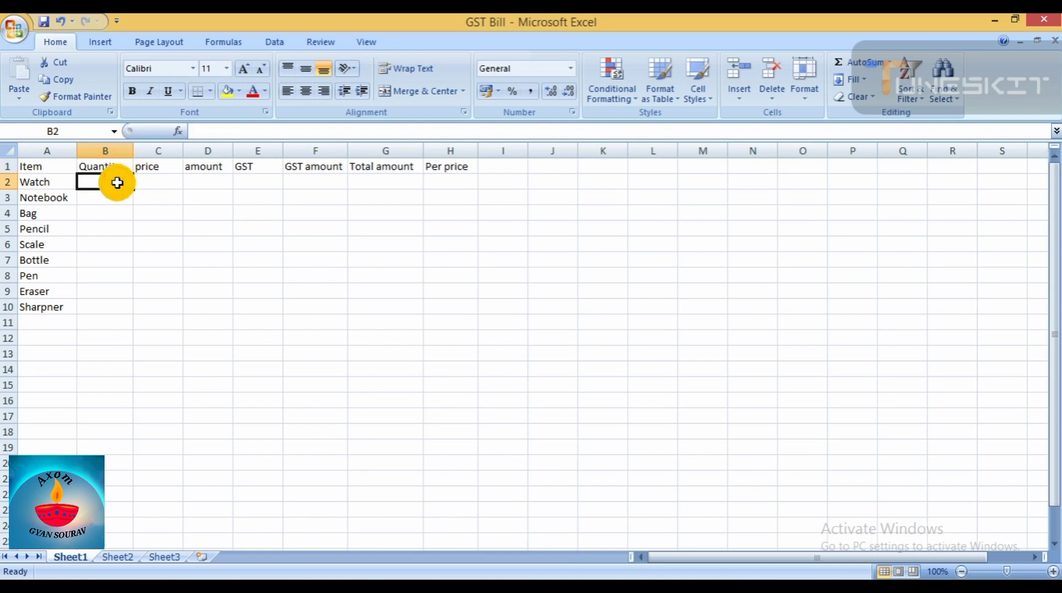
{"action": "type", "text": "20"}
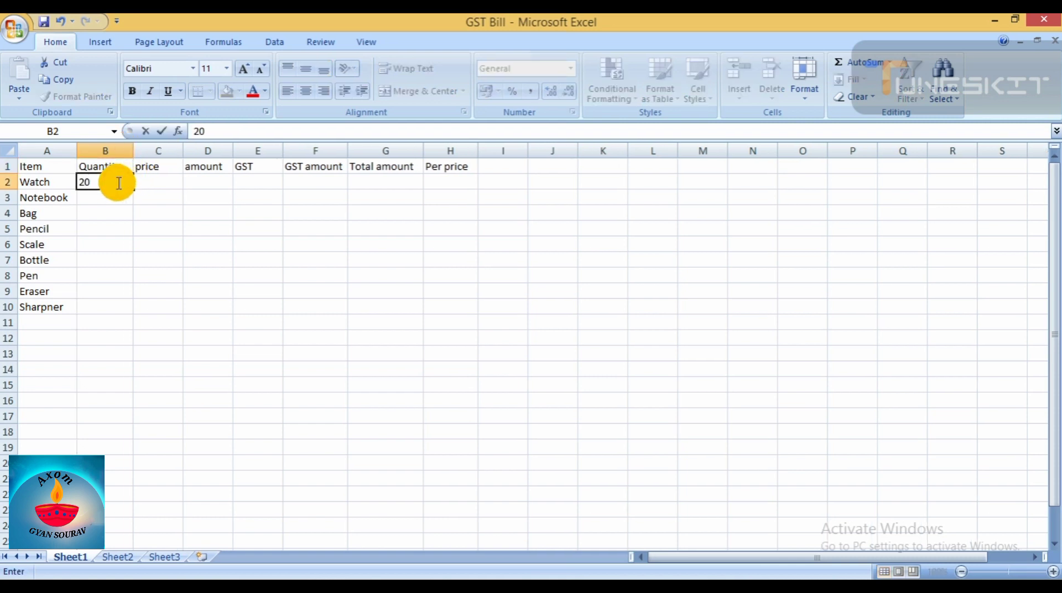
{"action": "key", "text": "Return"}
{"action": "type", "text": "45"}
{"action": "key", "text": "Return"}
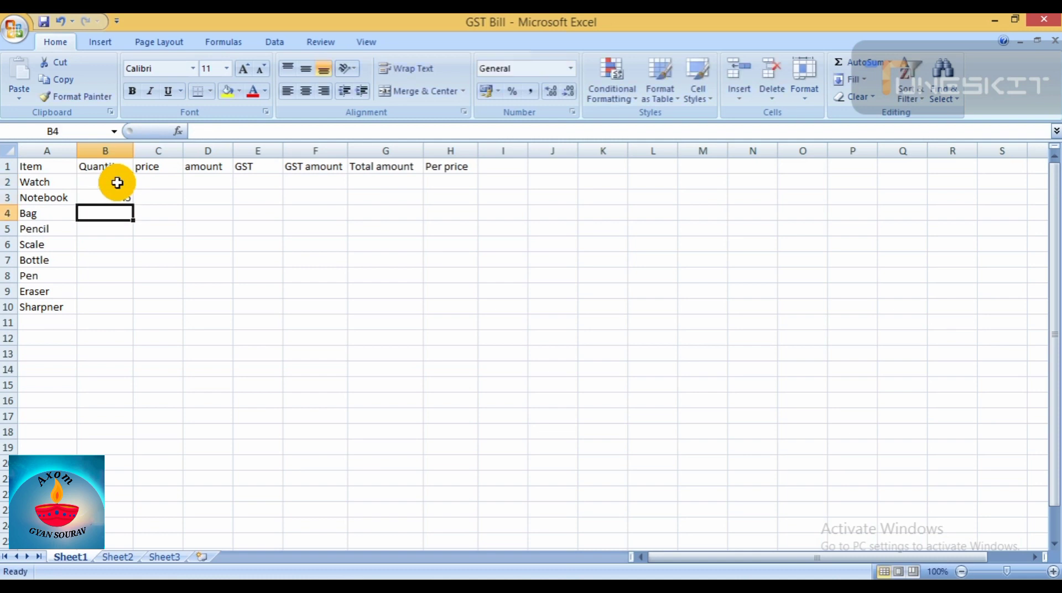
{"action": "type", "text": "34"}
{"action": "key", "text": "Return"}
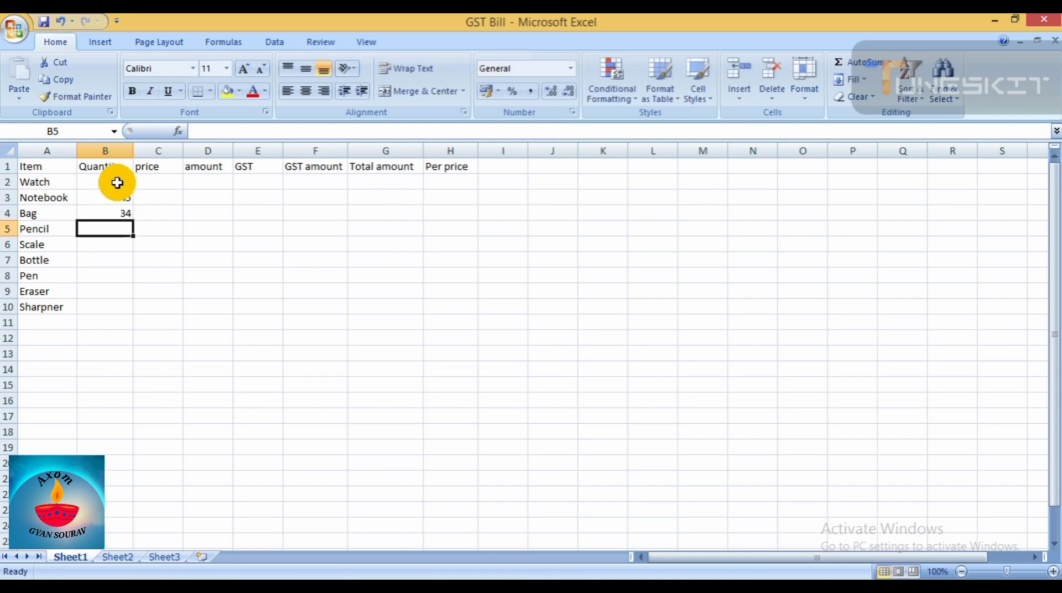
{"action": "type", "text": "56"}
{"action": "key", "text": "Return"}
Step: Enter the quantities 67, 45, 76, 56 and 40 for Scale through Sharpner in cells B6 to B10
{"action": "type", "text": "67"}
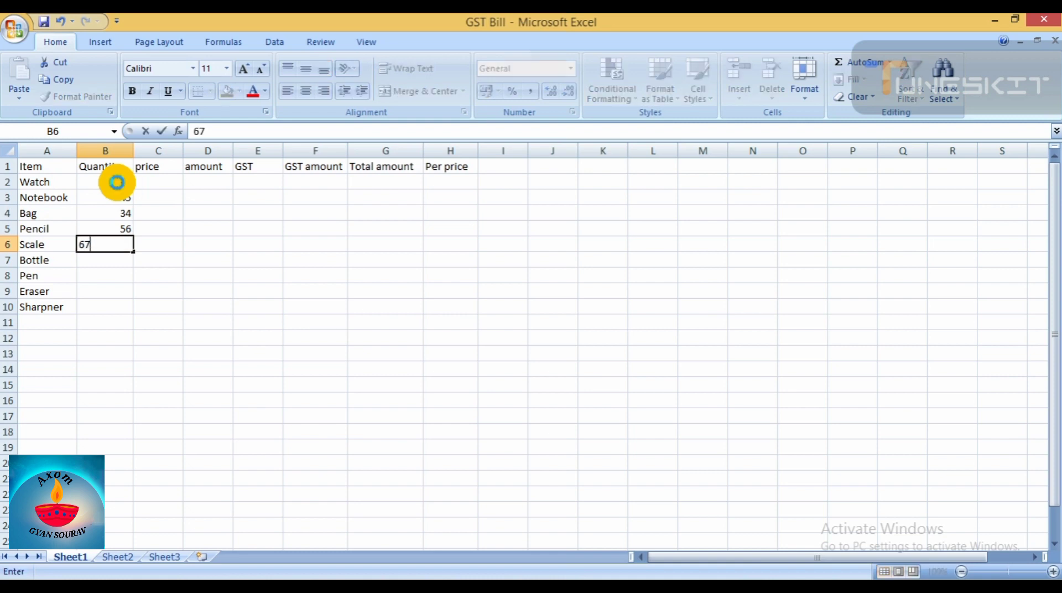
{"action": "key", "text": "Return"}
{"action": "type", "text": "45"}
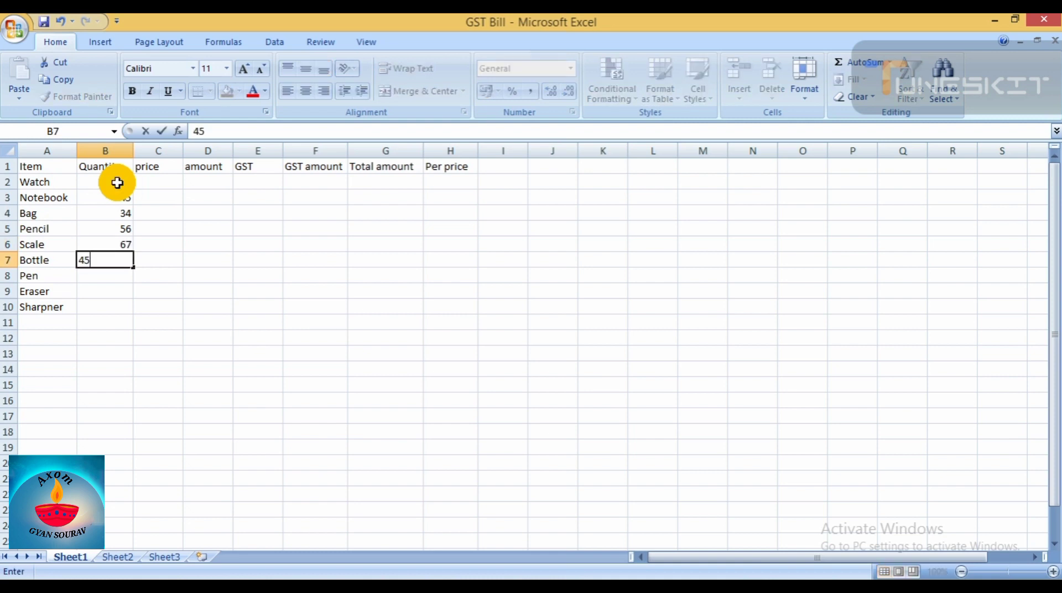
{"action": "key", "text": "Return"}
{"action": "type", "text": "76"}
{"action": "key", "text": "Return"}
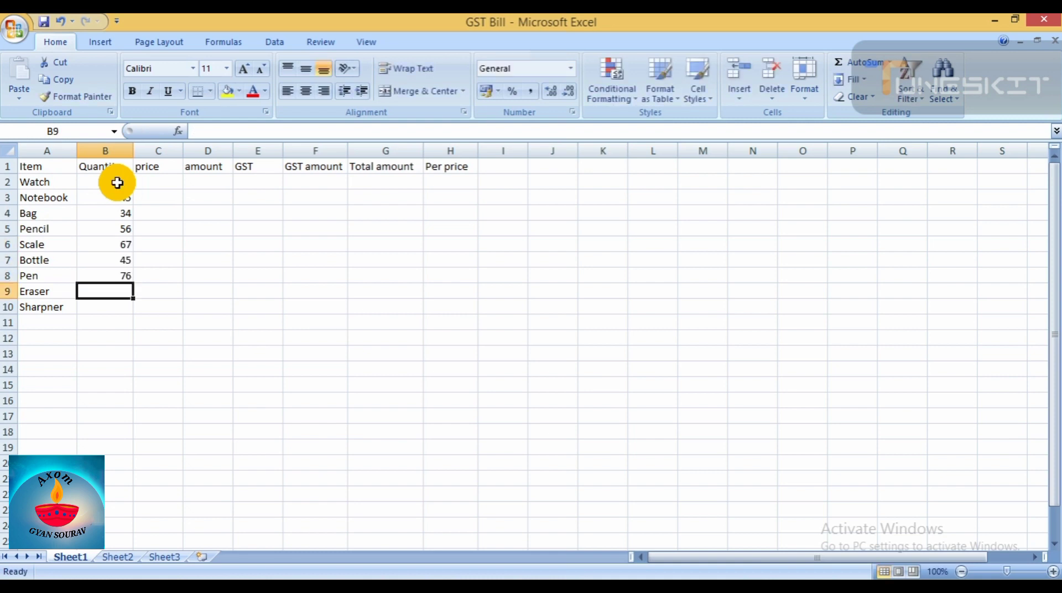
{"action": "type", "text": "56"}
{"action": "key", "text": "Return"}
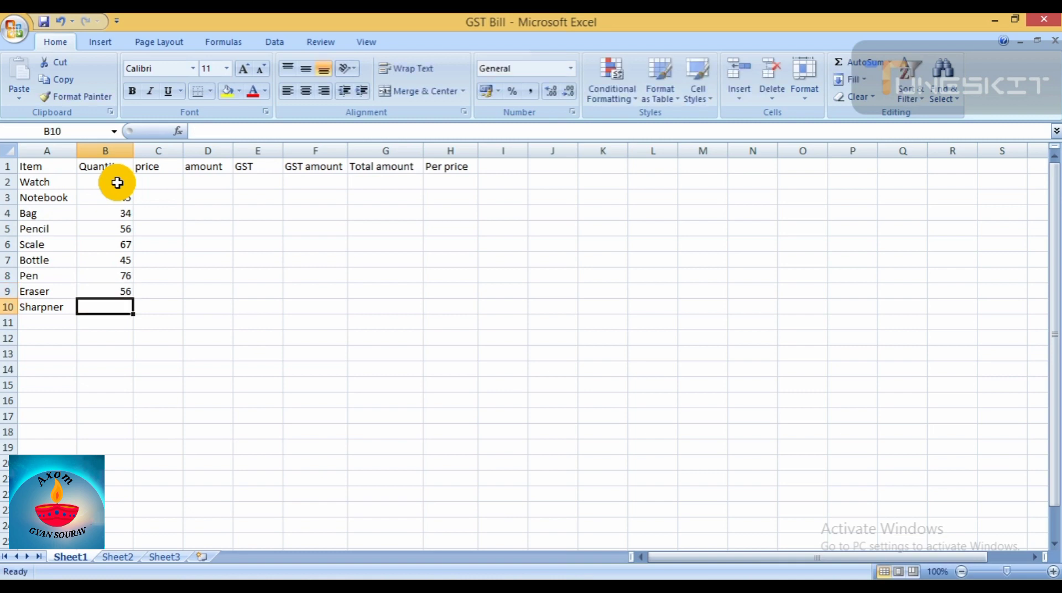
{"action": "type", "text": "40"}
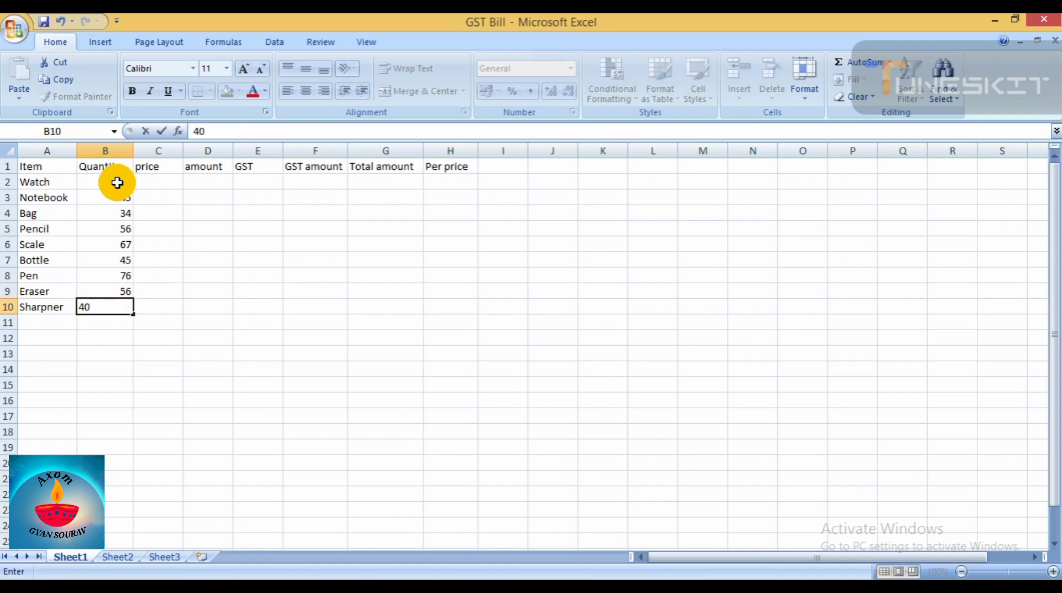
Step: Enter the prices 100, 55, 200 and 10 for Watch, Notebook, Bag and Pencil in cells C2 to C5
{"action": "left_click", "coordinate": [160, 182]}
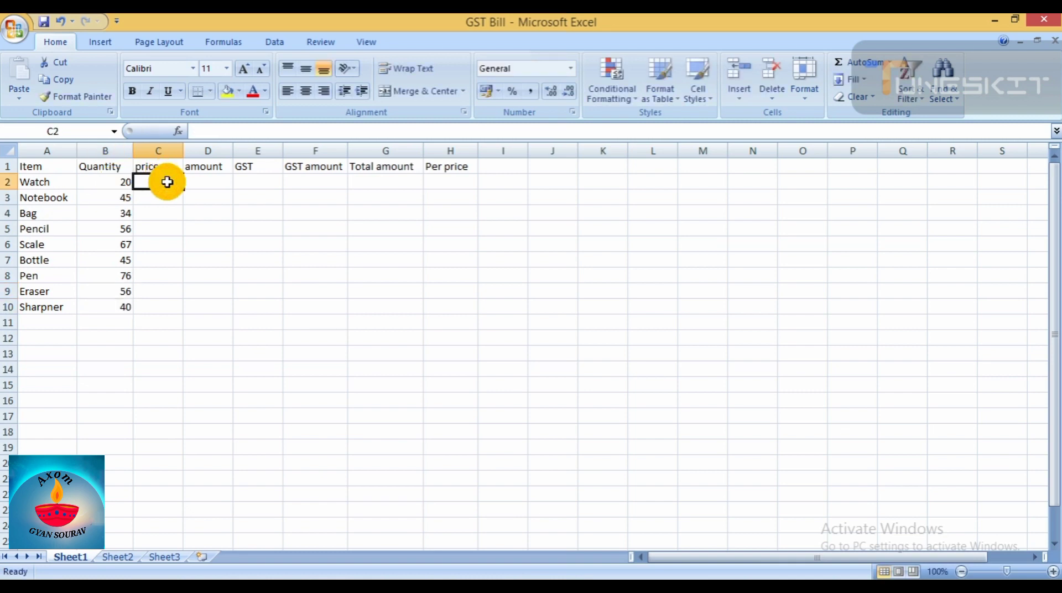
{"action": "type", "text": "100"}
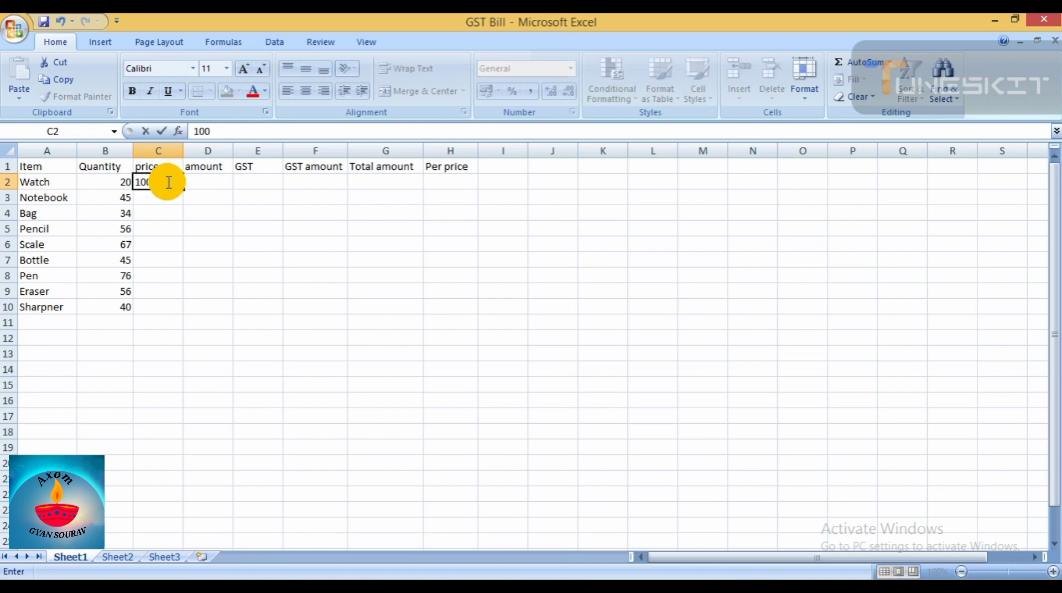
{"action": "key", "text": "Return"}
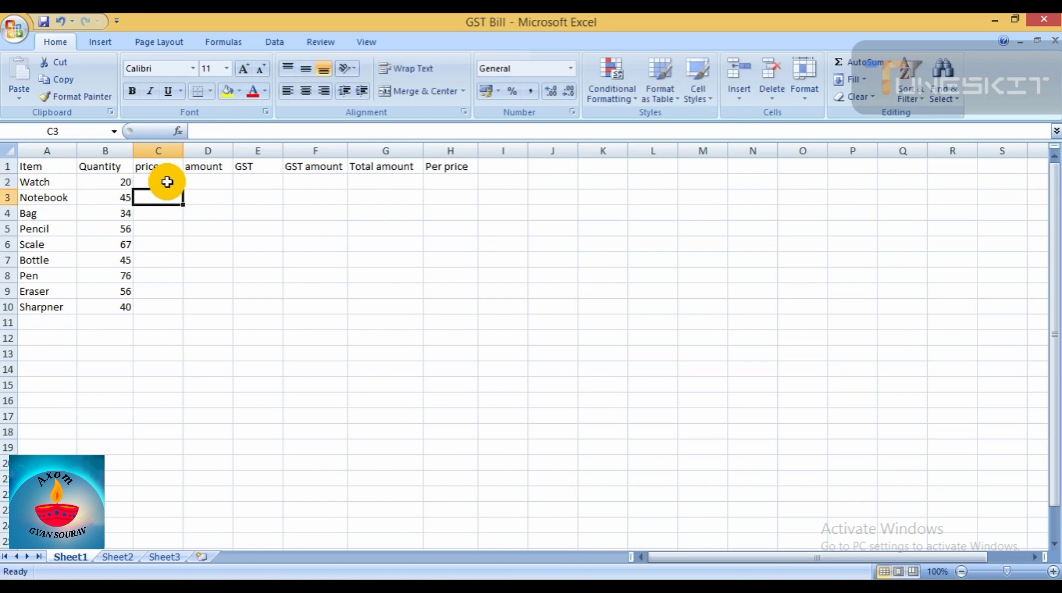
{"action": "type", "text": "55"}
{"action": "key", "text": "Return"}
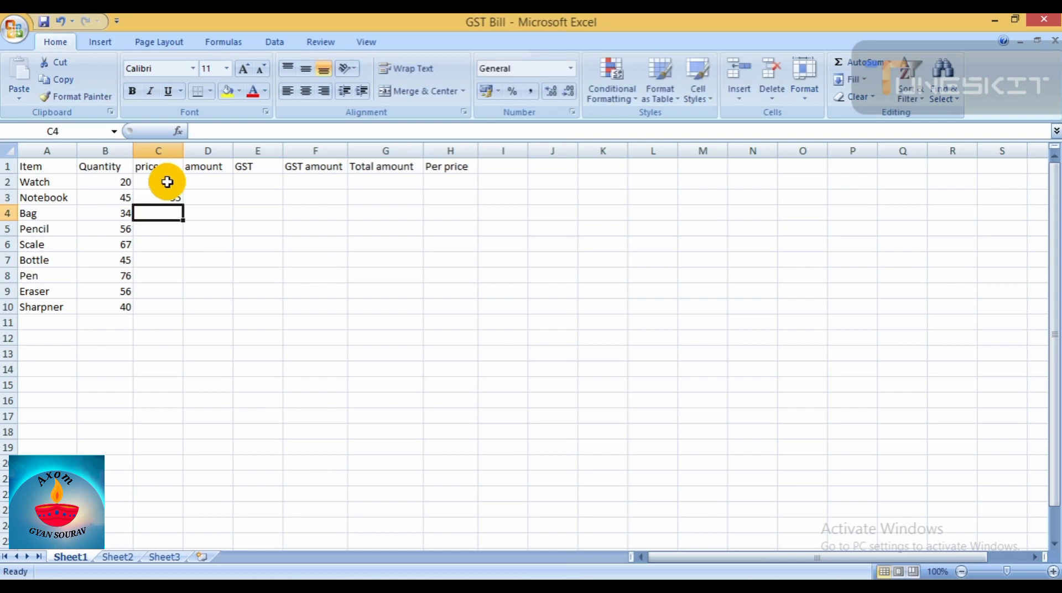
{"action": "type", "text": "200"}
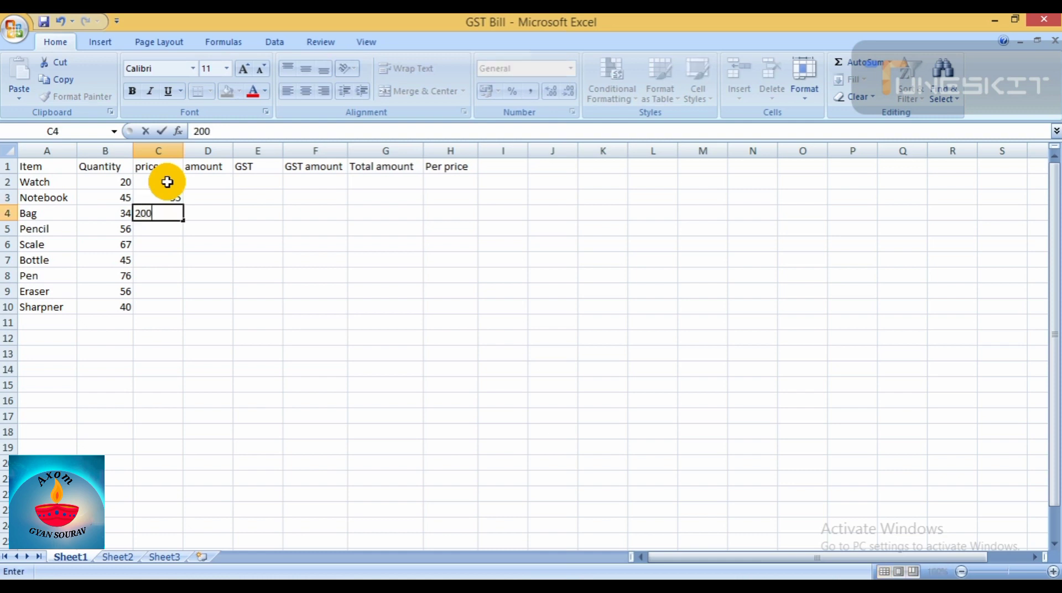
{"action": "key", "text": "Return"}
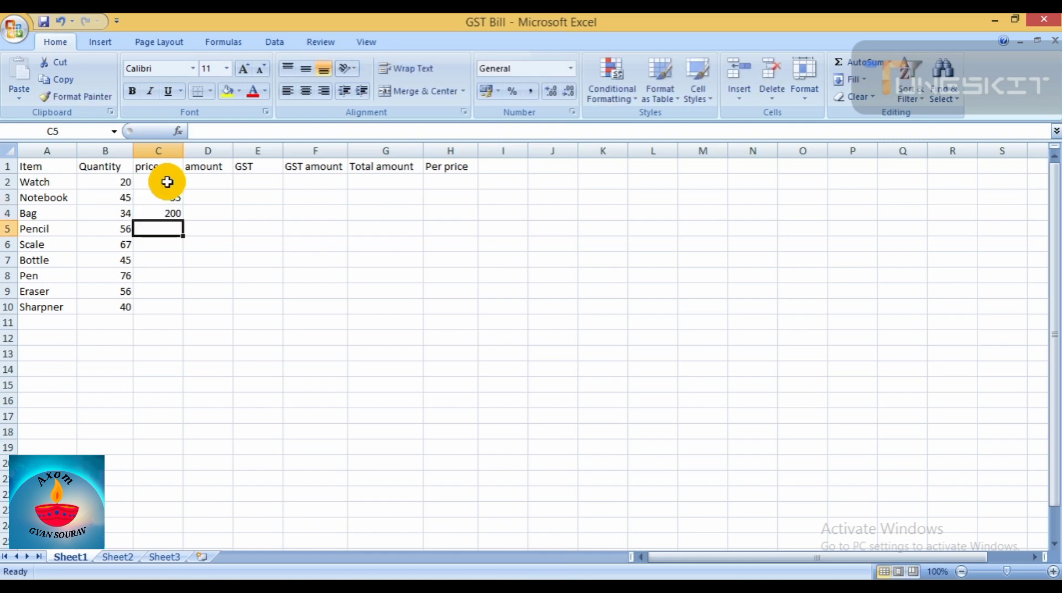
{"action": "type", "text": "10"}
{"action": "key", "text": "Return"}
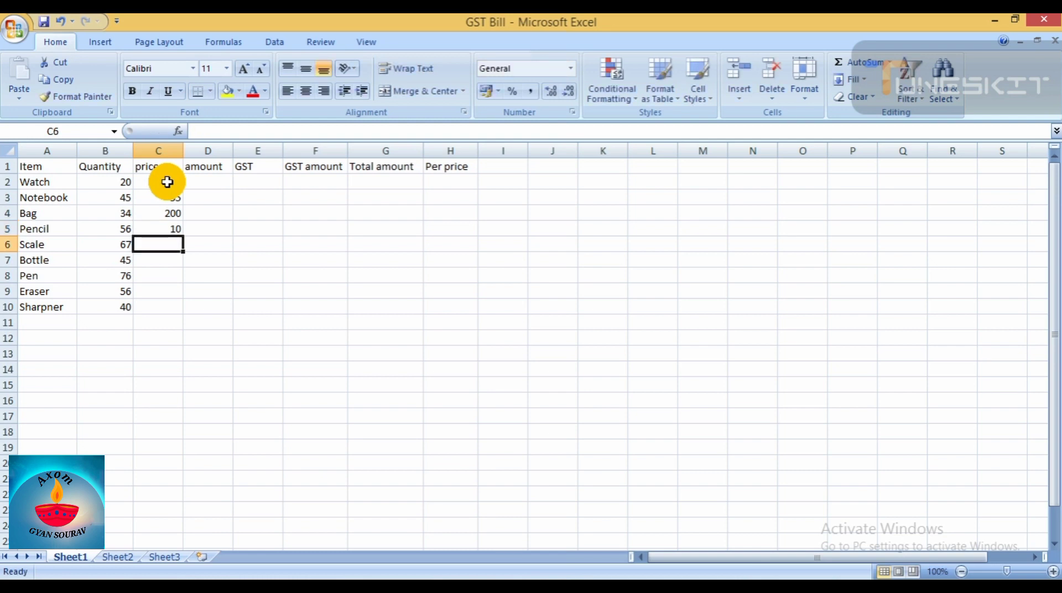
Step: Enter the price 20 for Scale in C6, and change the prices of Bag in C4 to 150 and Pencil in C5 to 20
{"action": "type", "text": "20"}
{"action": "key", "text": "Return"}
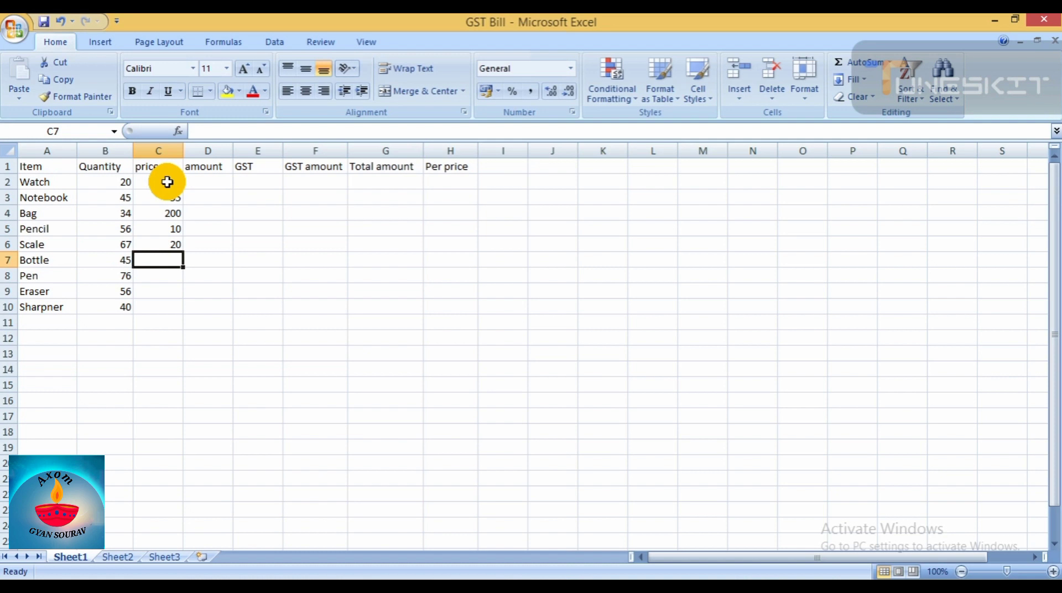
{"action": "left_click", "coordinate": [173, 230]}
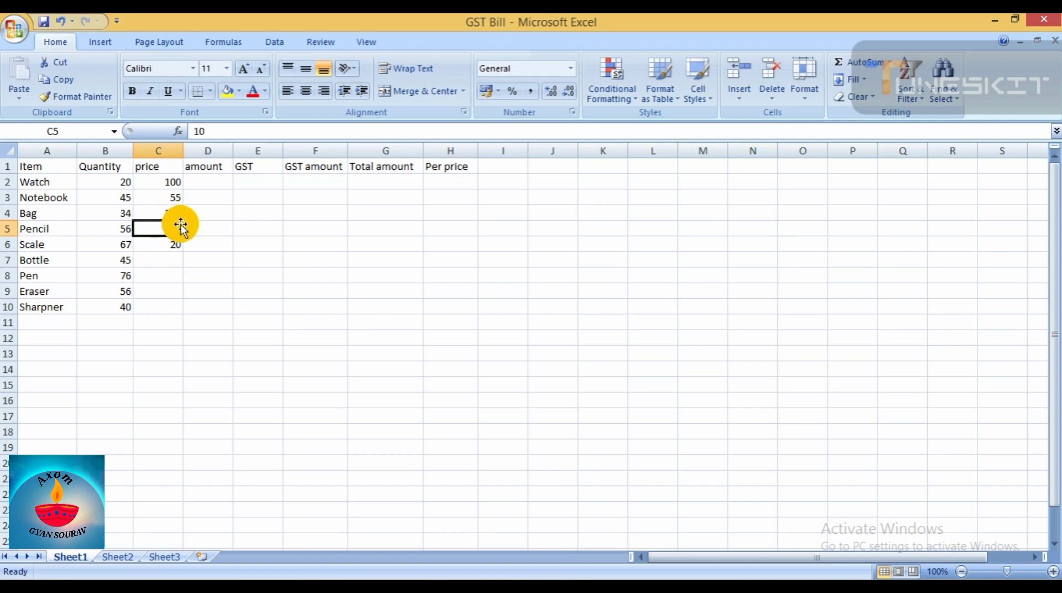
{"action": "left_click", "coordinate": [175, 215]}
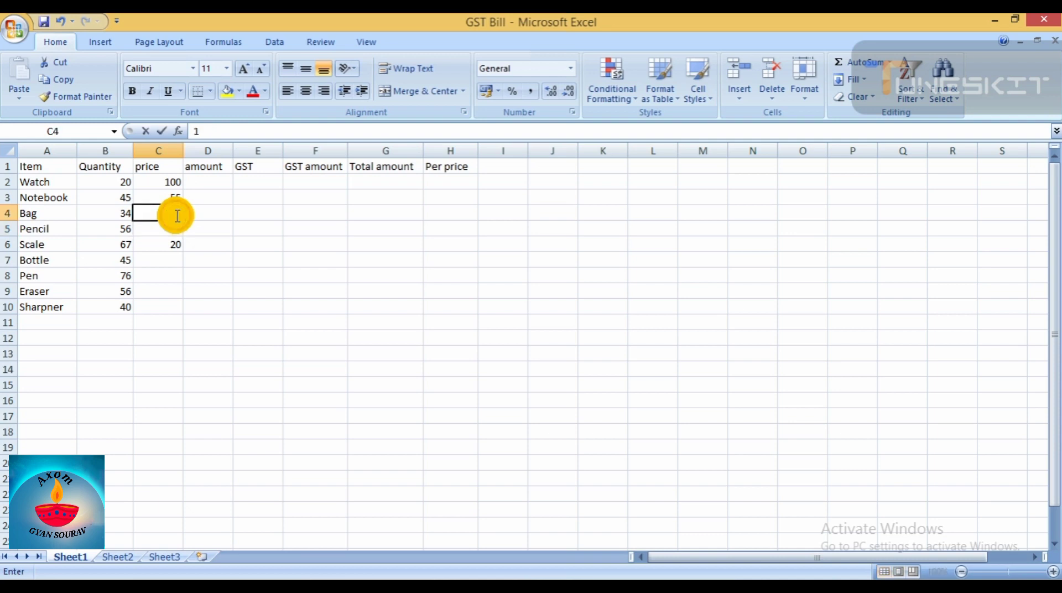
{"action": "type", "text": "150"}
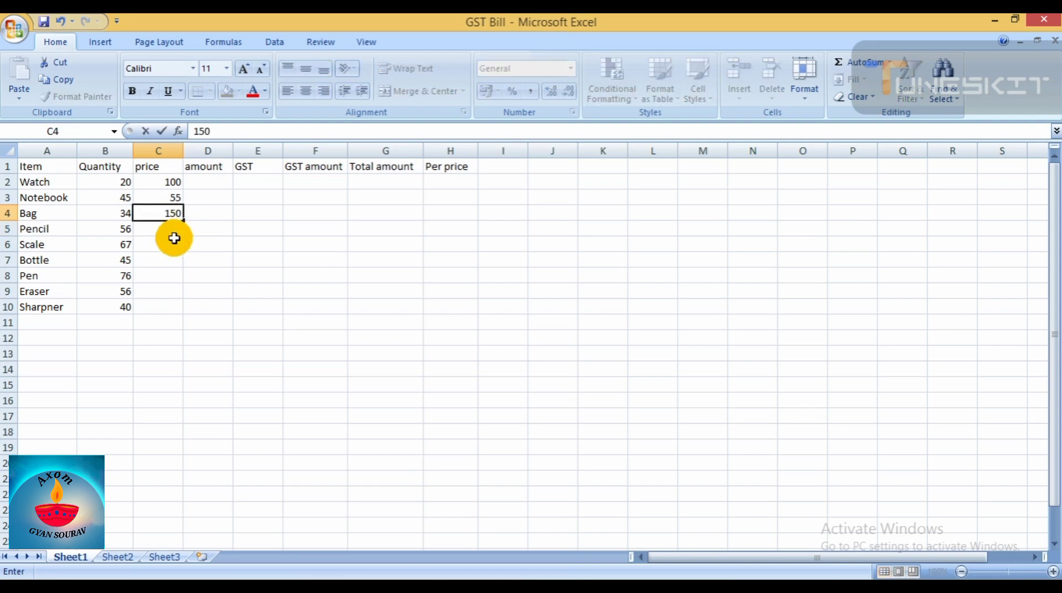
{"action": "left_click", "coordinate": [170, 232]}
{"action": "type", "text": "20"}
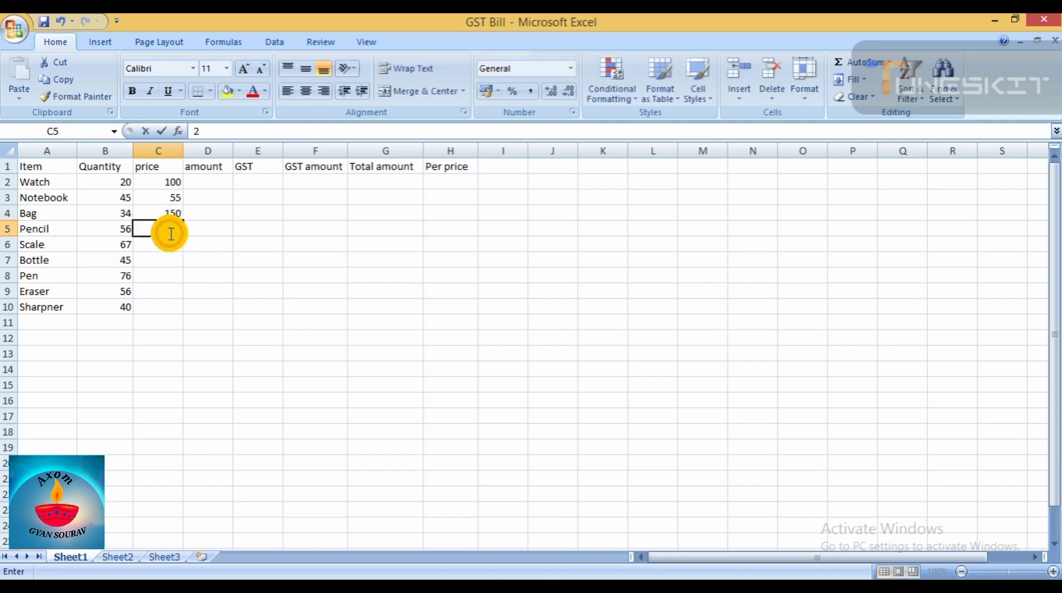
{"action": "key", "text": "Return"}
{"action": "key", "text": "Return"}
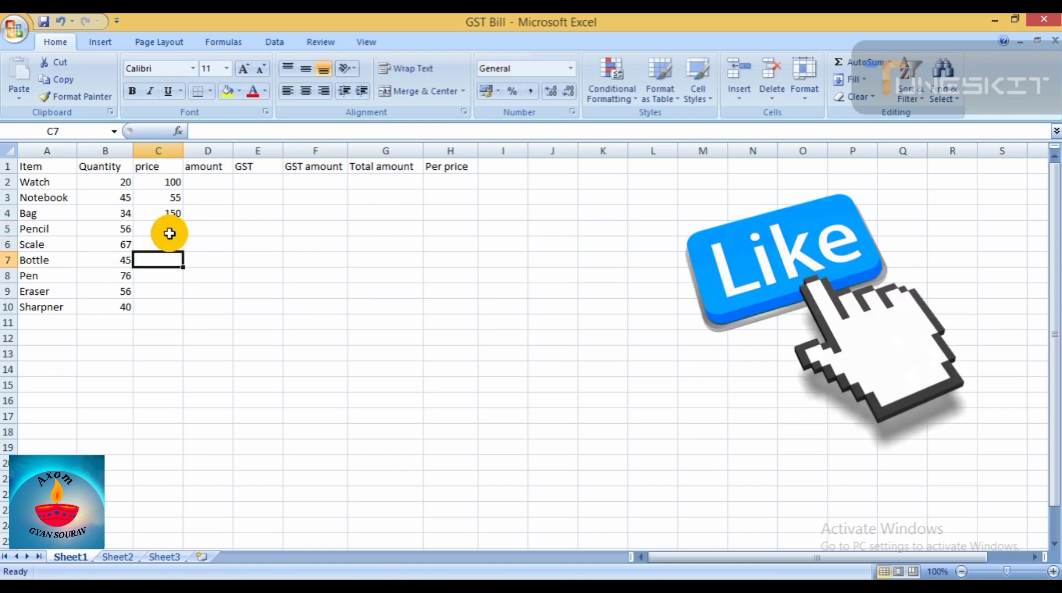
Step: Enter the prices 30, 20, 5 and 5 for Bottle, Pen, Eraser and Sharpner in cells C7 to C10
{"action": "type", "text": "30"}
{"action": "key", "text": "Return"}
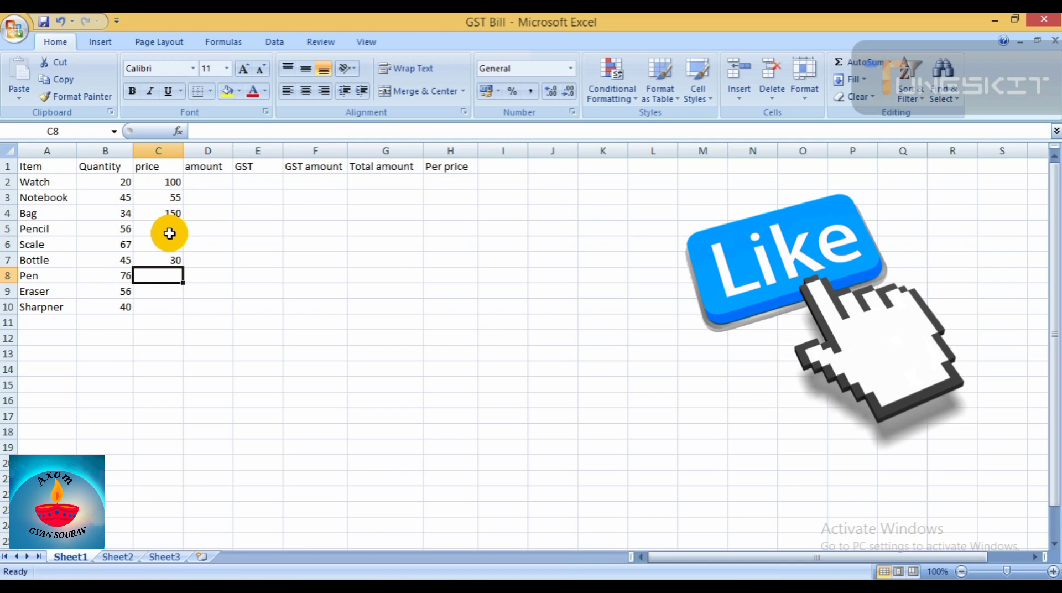
{"action": "type", "text": "20"}
{"action": "key", "text": "Return"}
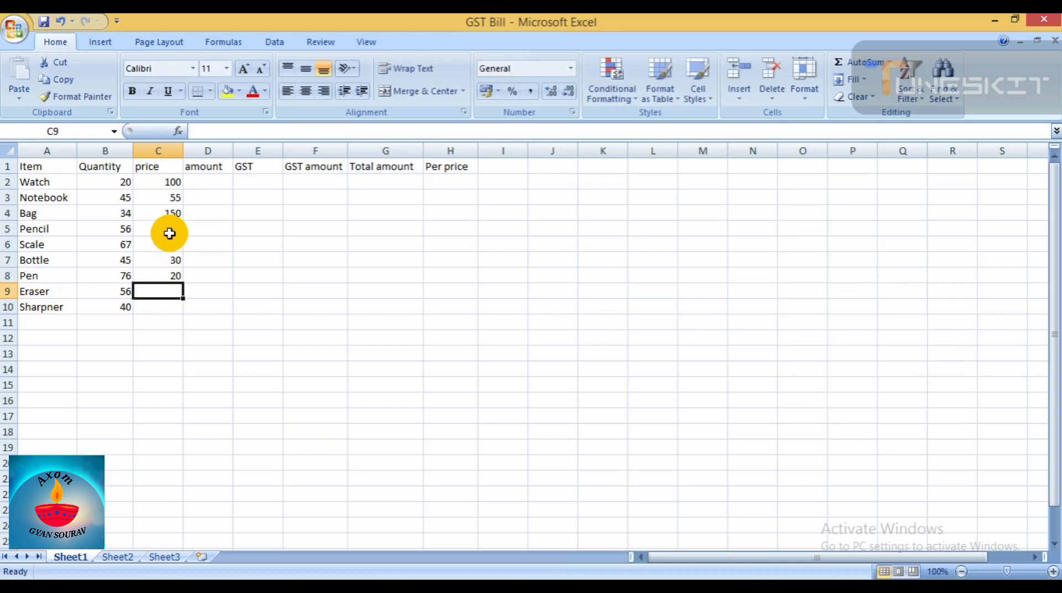
{"action": "type", "text": "5"}
{"action": "key", "text": "Return"}
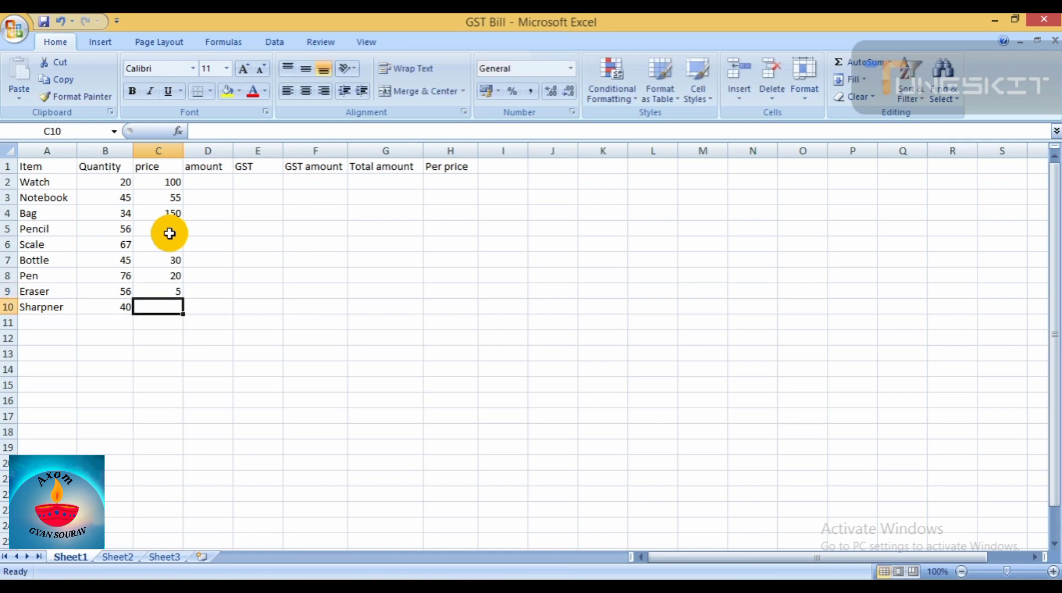
{"action": "type", "text": "5"}
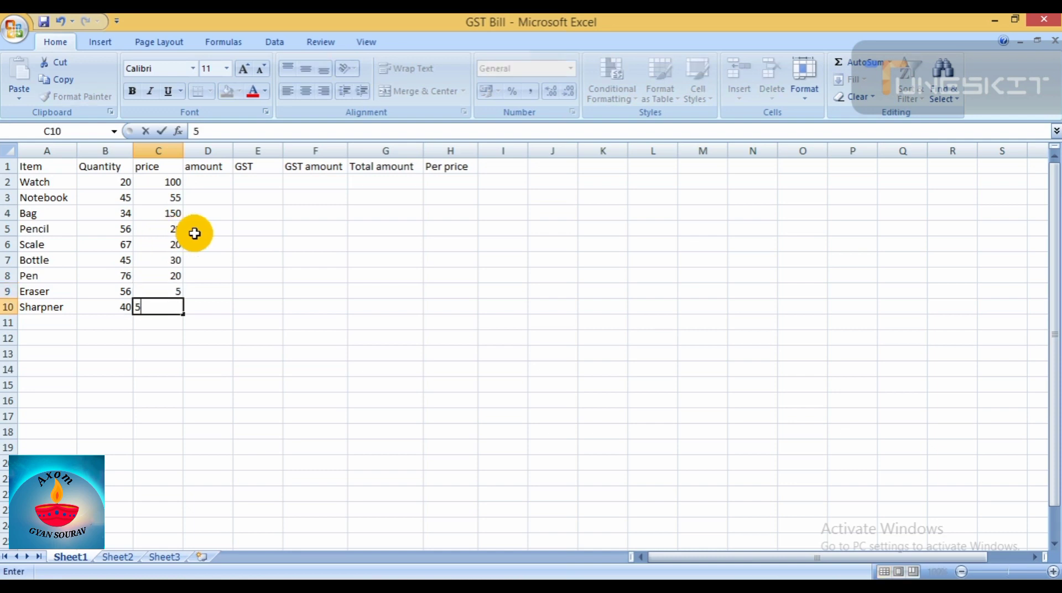
{"action": "left_click", "coordinate": [207, 181]}
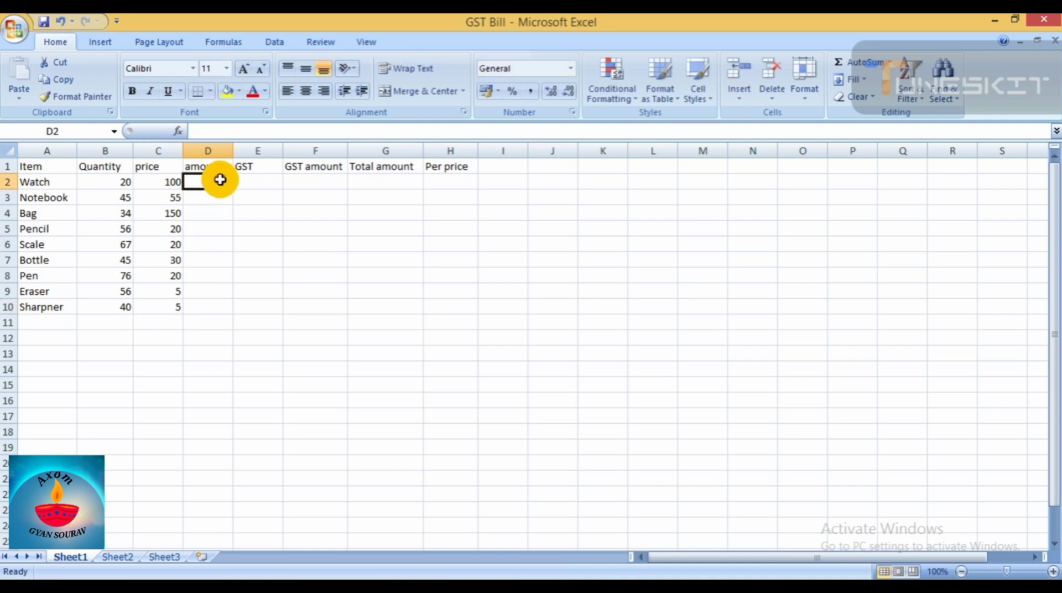
Step: Enter the GST rates 5%, 10% and 18% for Watch, Notebook and Bag in cells E2 to E4
{"action": "left_click", "coordinate": [249, 179]}
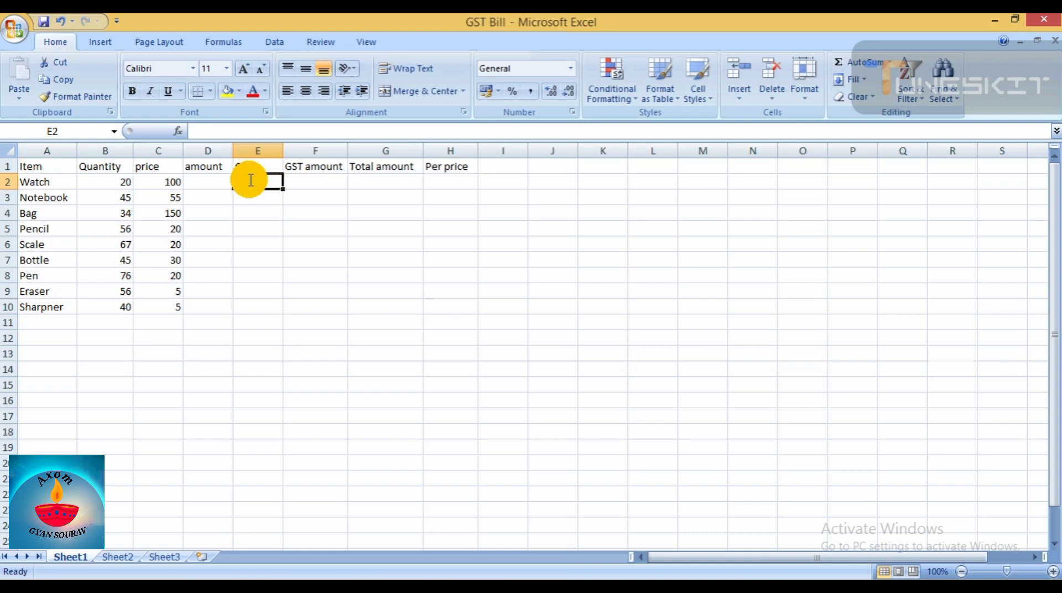
{"action": "type", "text": "5%"}
{"action": "key", "text": "Return"}
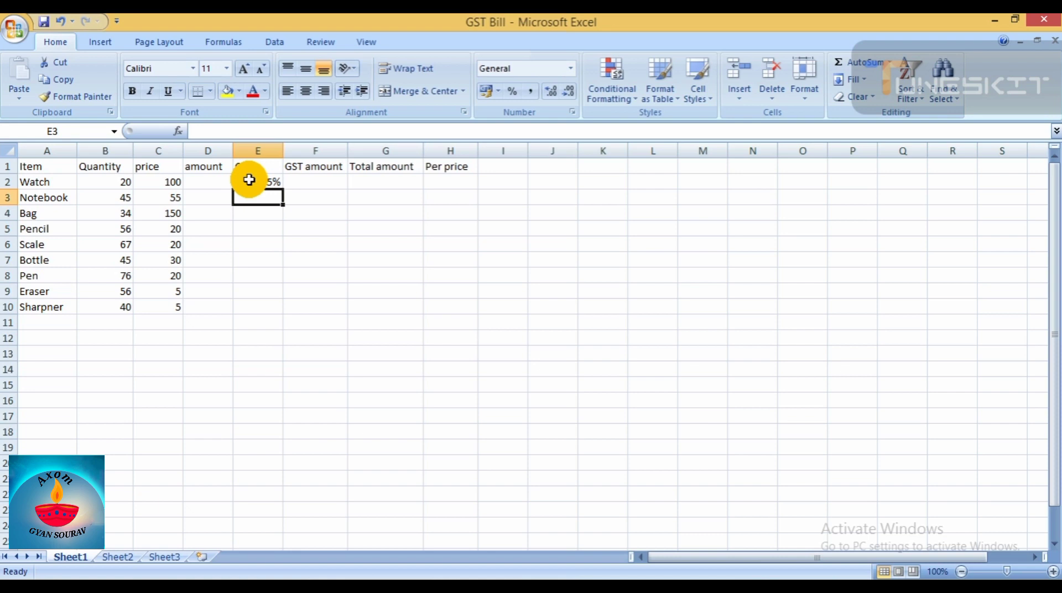
{"action": "type", "text": "10"}
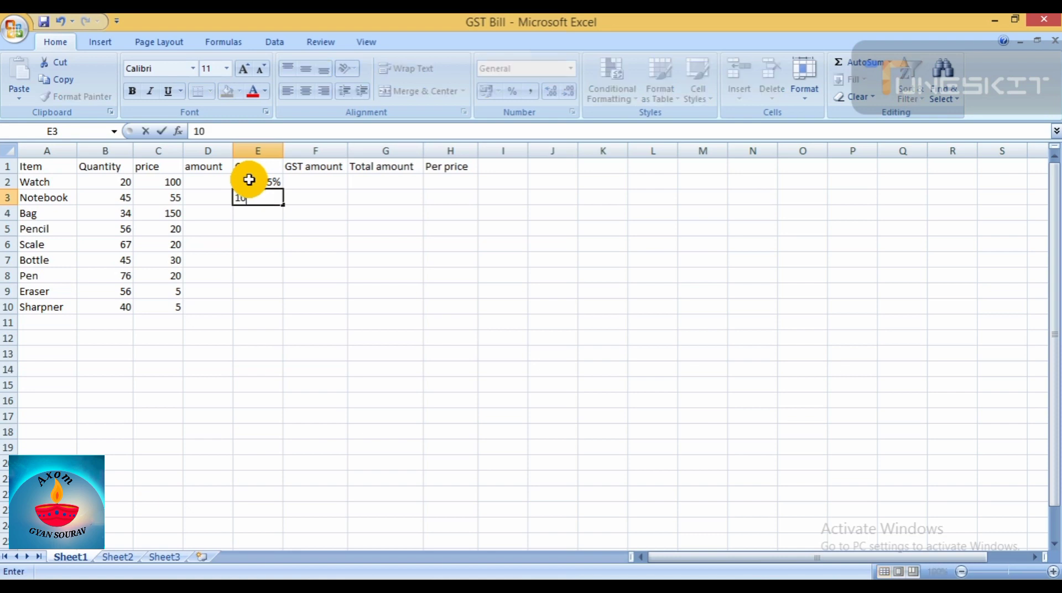
{"action": "type", "text": "%"}
{"action": "key", "text": "Return"}
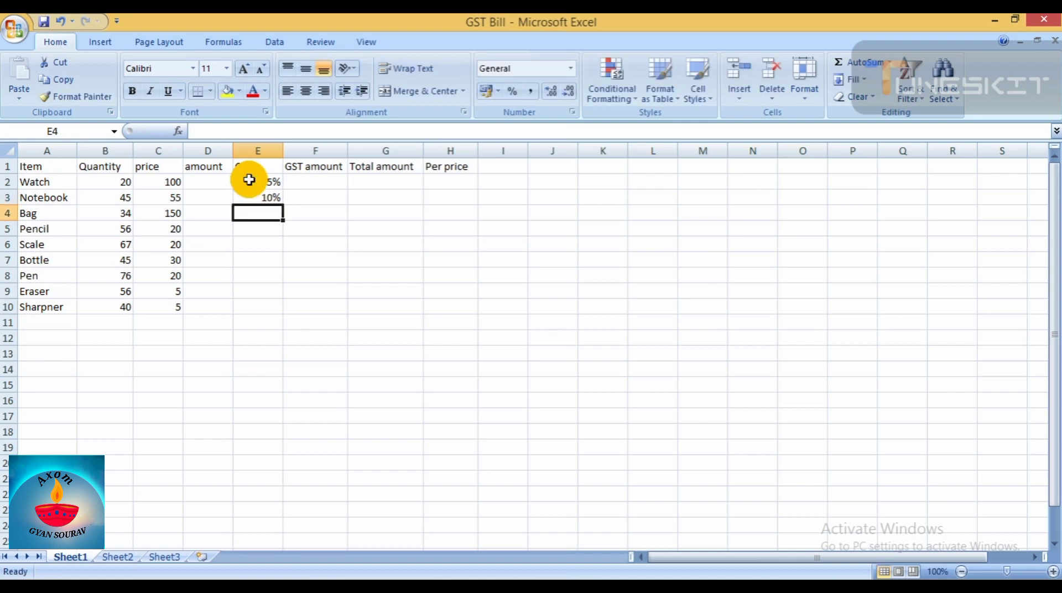
{"action": "type", "text": "18%"}
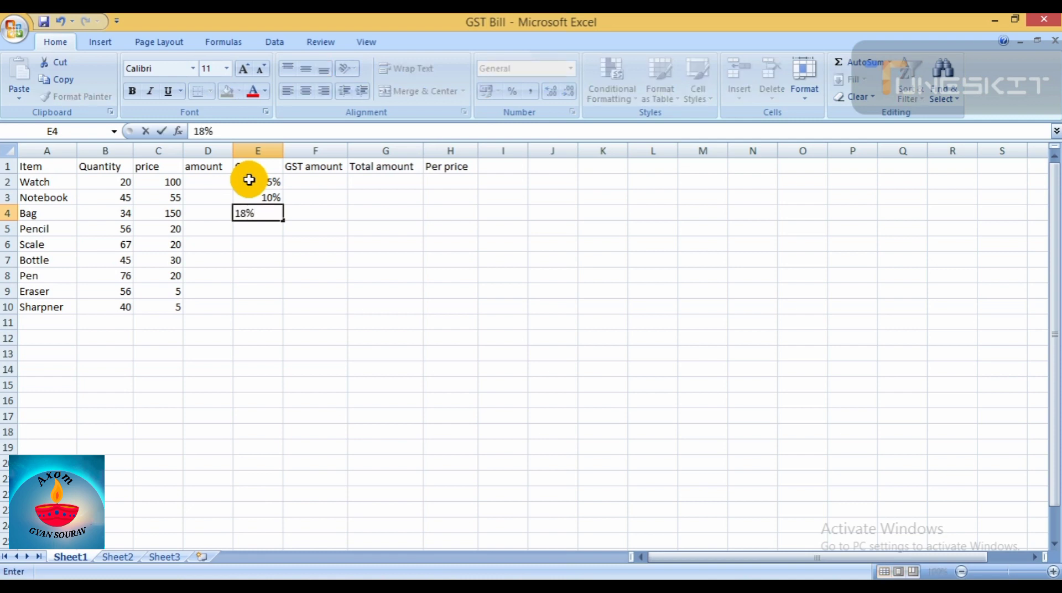
{"action": "key", "text": "Return"}
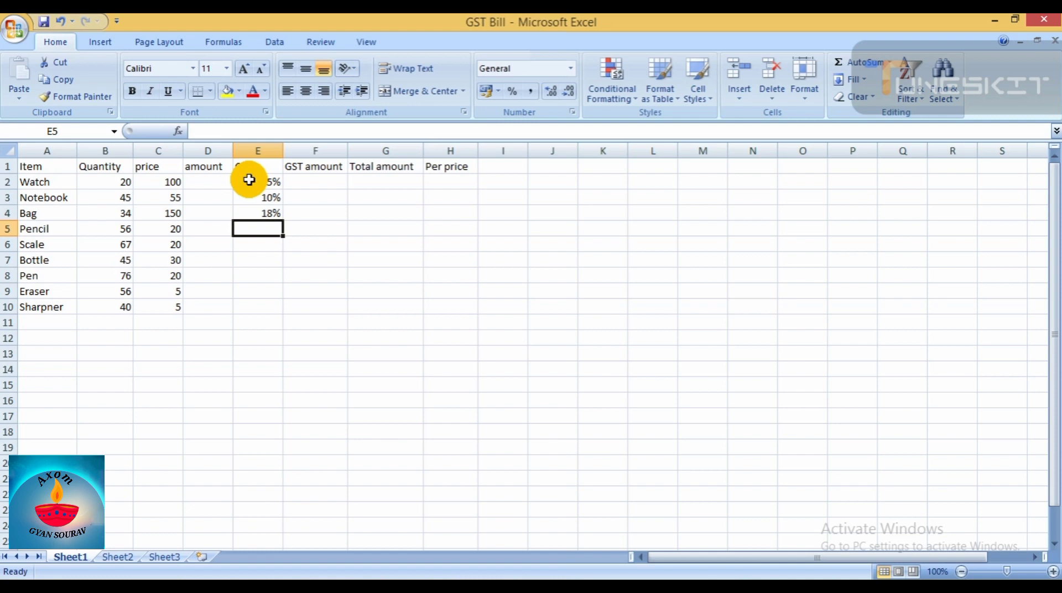
Step: Enter the GST rates 4%, 6% and 7% for Pencil, Scale and Bottle in cells E5 to E7
{"action": "type", "text": "4%"}
{"action": "key", "text": "Return"}
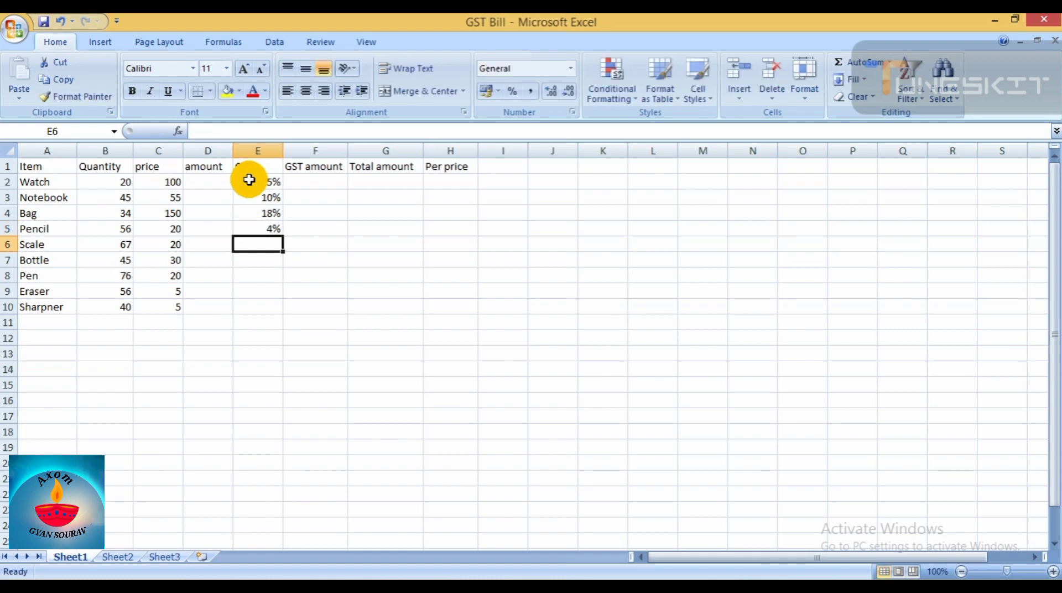
{"action": "type", "text": "6%"}
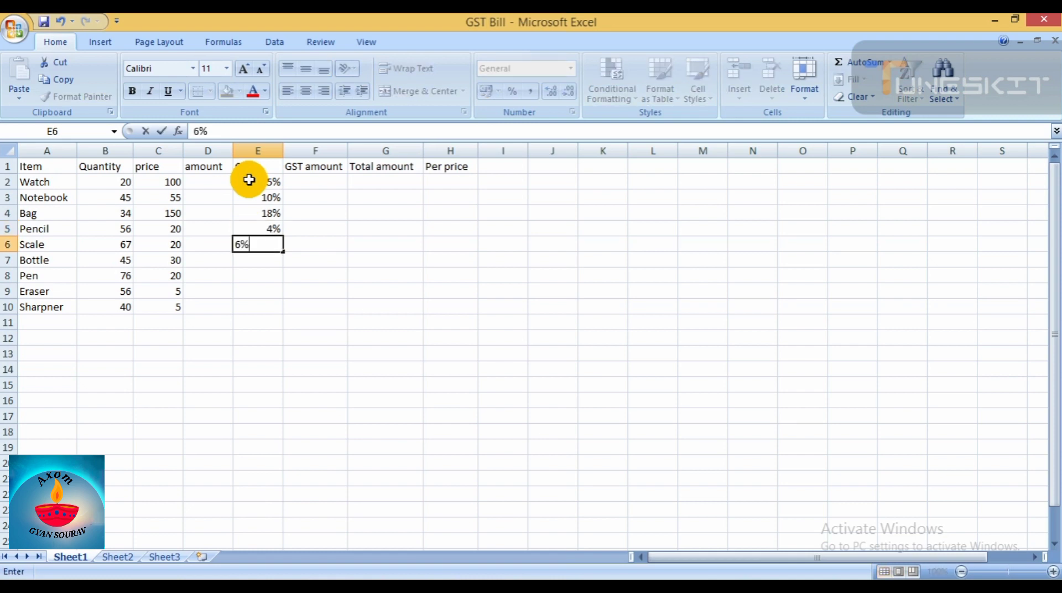
{"action": "key", "text": "Return"}
{"action": "type", "text": "7&"}
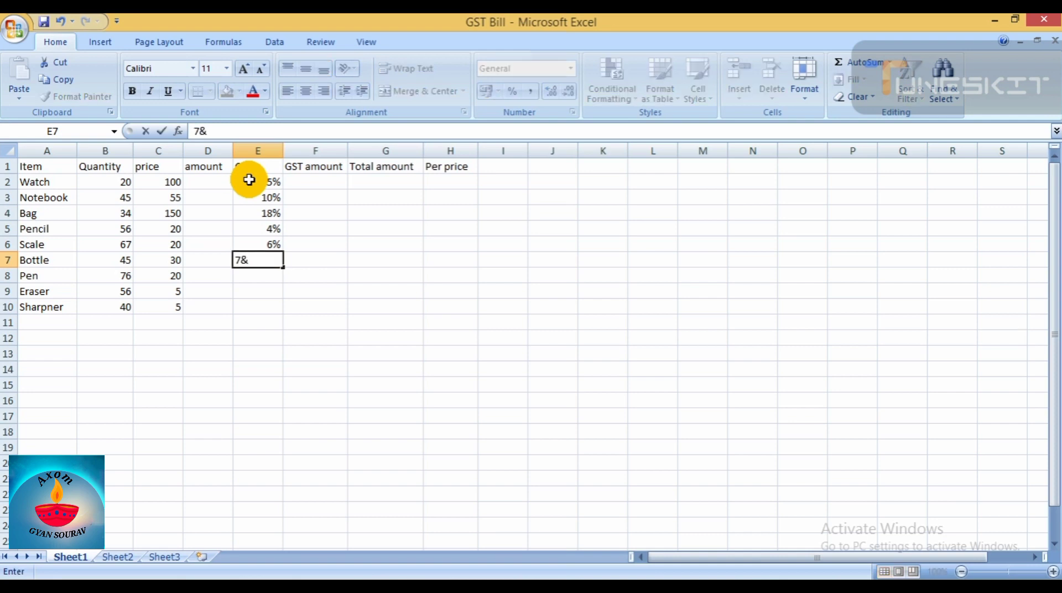
{"action": "key", "text": "BackSpace"}
{"action": "type", "text": "%"}
{"action": "key", "text": "Return"}
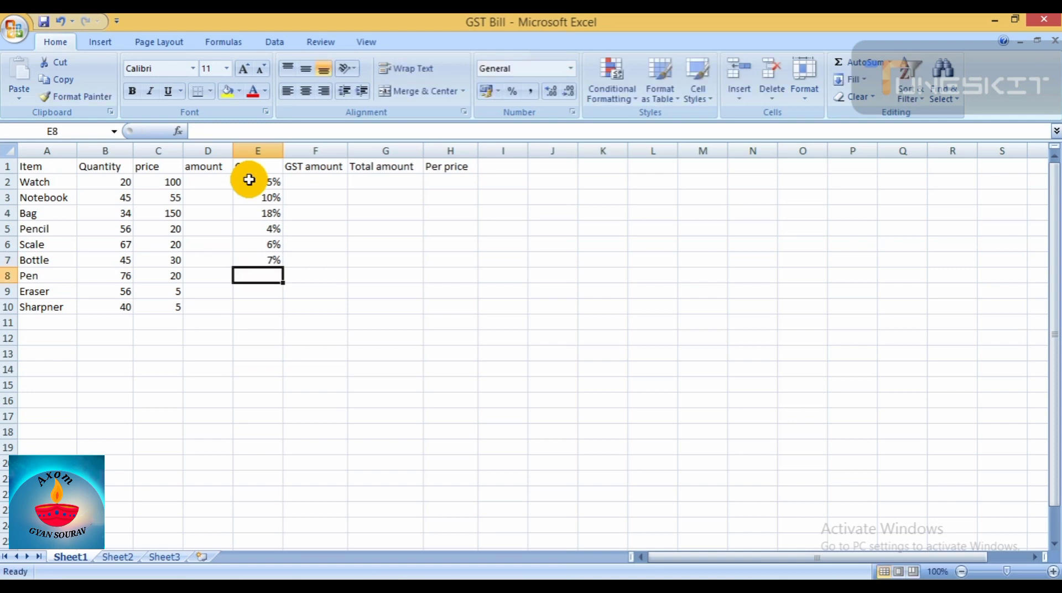
Step: Enter the GST rates 9%, 10% and 10% for Pen, Eraser and Sharpner in cells E8 to E10
{"action": "type", "text": "9%"}
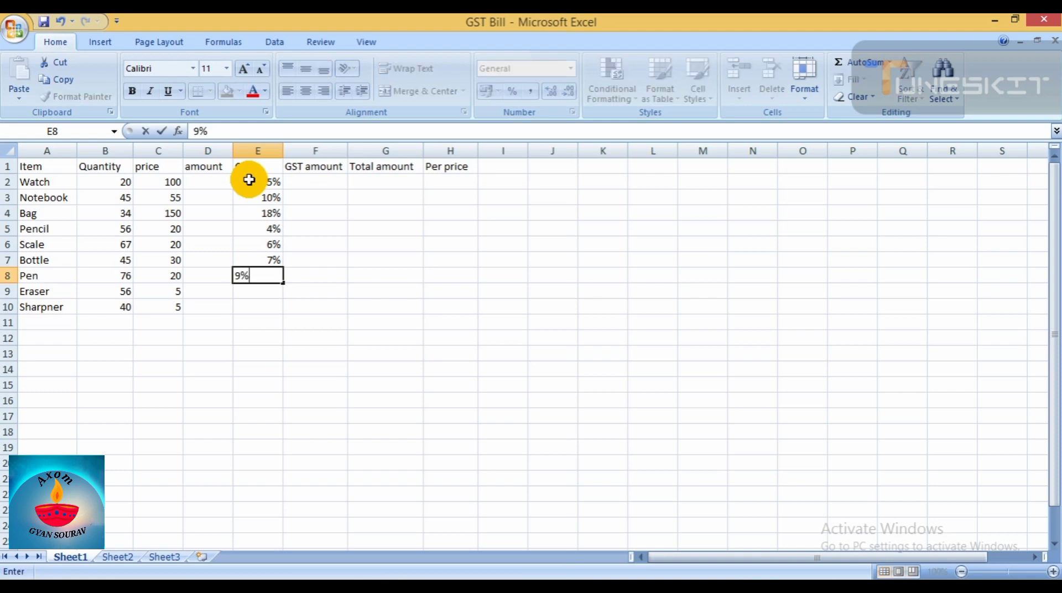
{"action": "key", "text": "Return"}
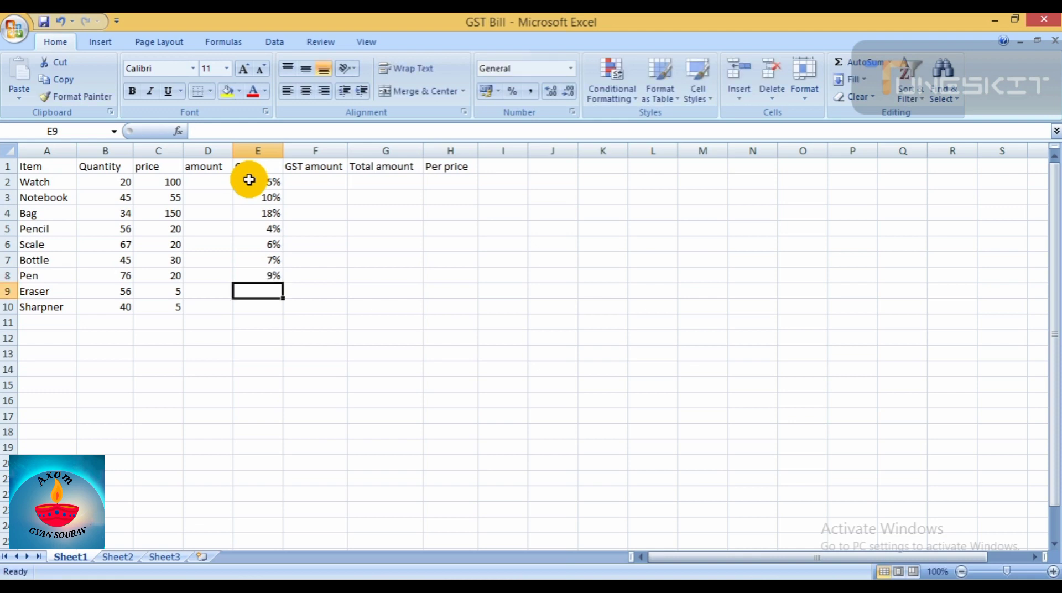
{"action": "type", "text": "10%"}
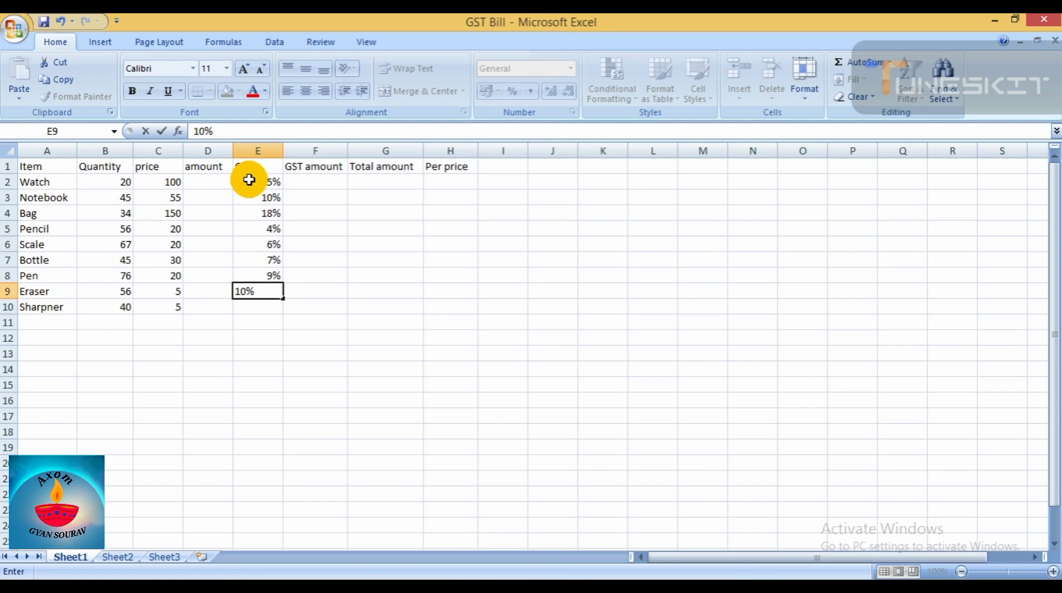
{"action": "key", "text": "Return"}
{"action": "type", "text": "105"}
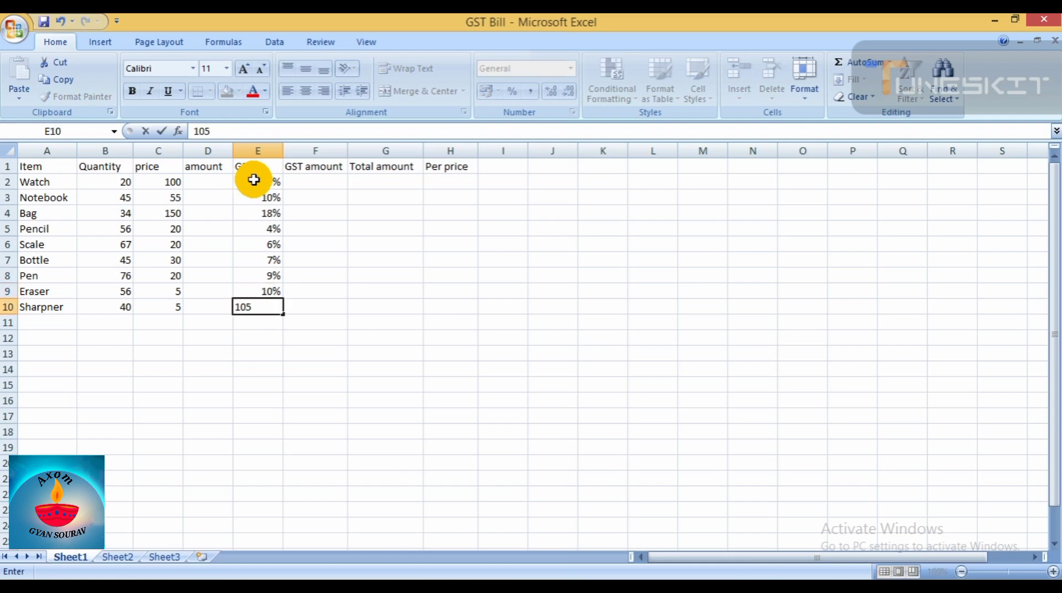
{"action": "key", "text": "BackSpace"}
{"action": "type", "text": "%"}
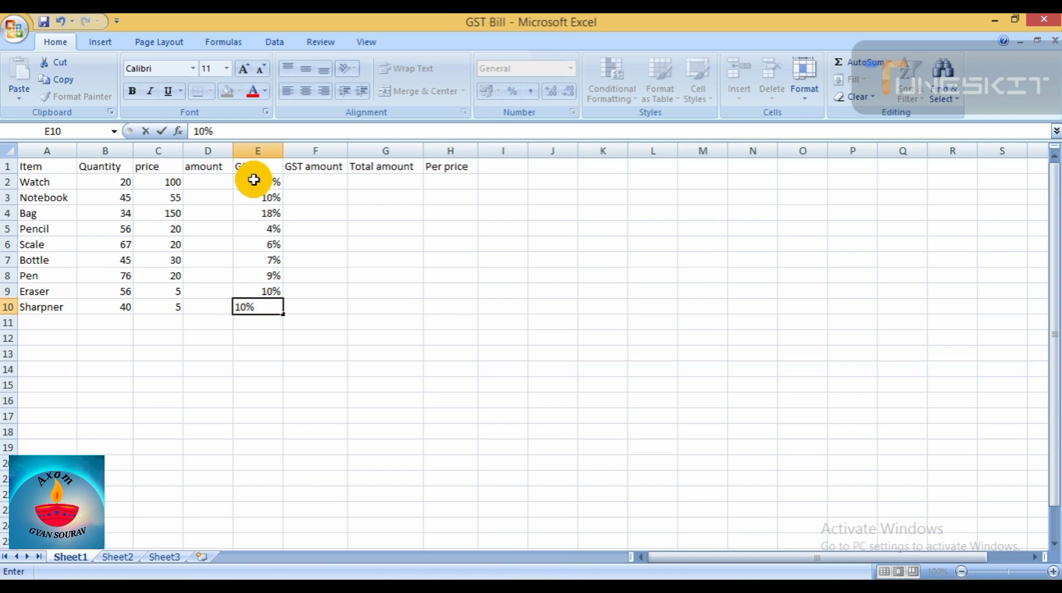
{"action": "left_click", "coordinate": [313, 183]}
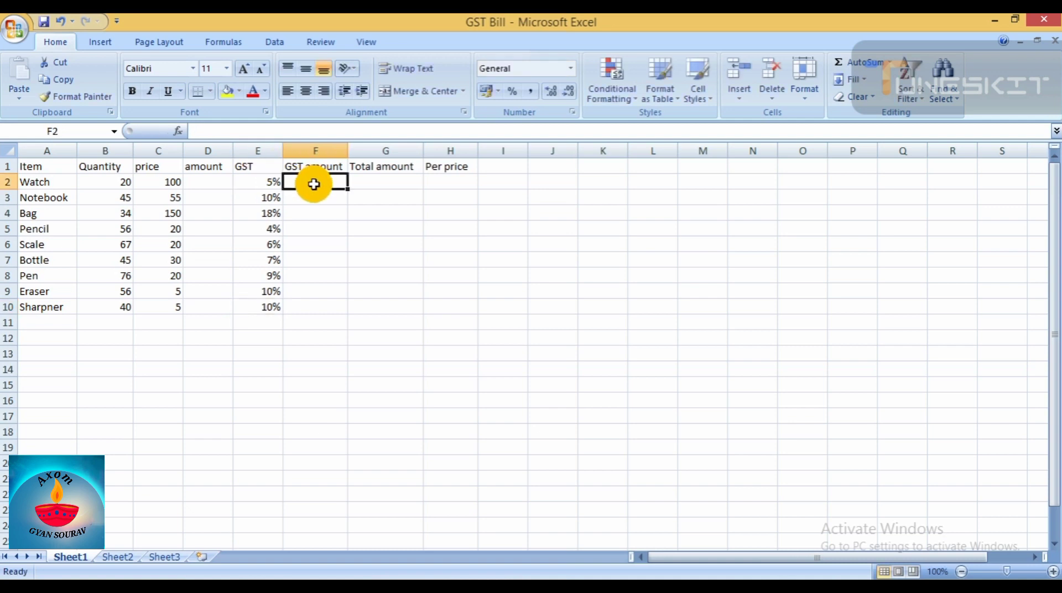
Step: Calculate the amount for Watch in D2 as quantity times price with the formula =b2*c2
{"action": "left_click", "coordinate": [213, 180]}
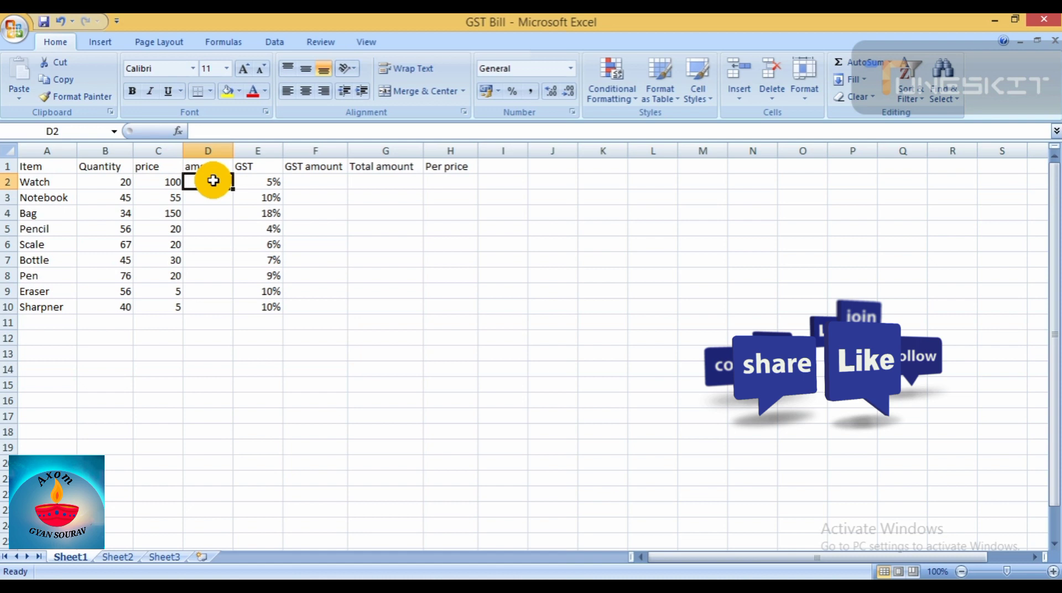
{"action": "type", "text": "="}
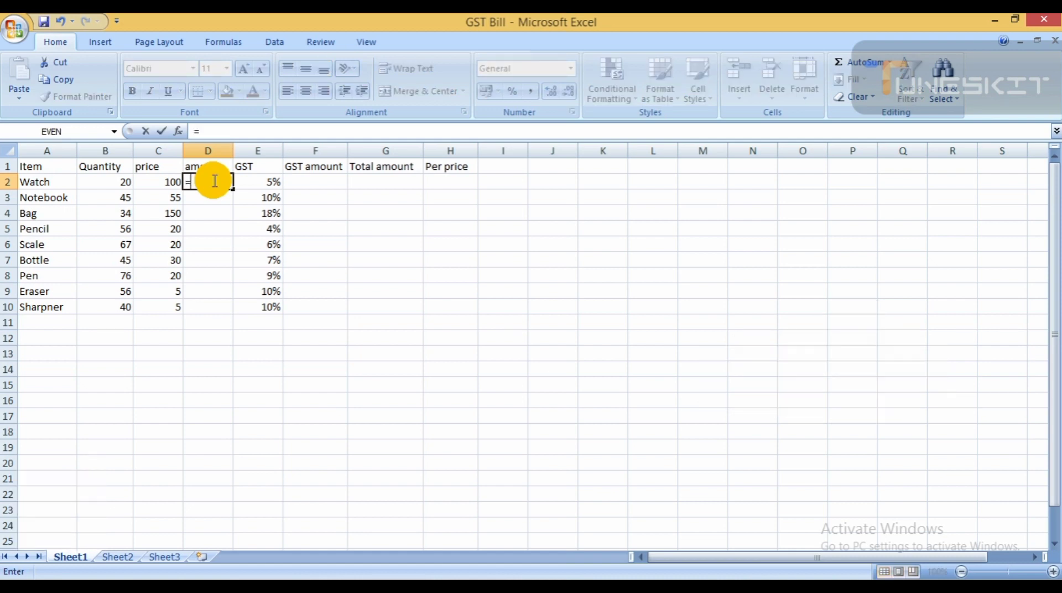
{"action": "type", "text": "b"}
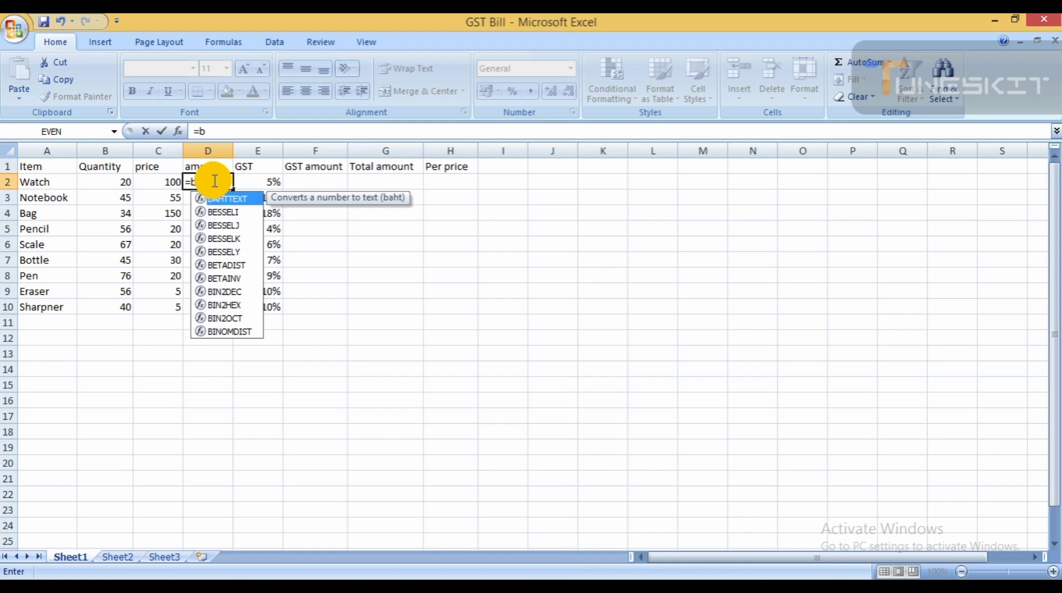
{"action": "type", "text": "2"}
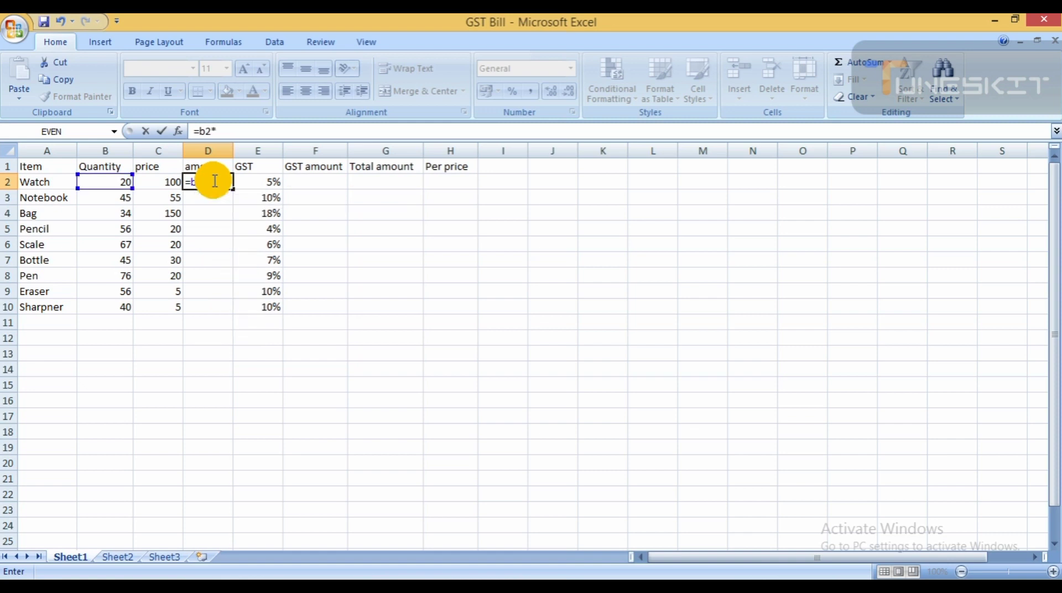
{"action": "type", "text": "*c"}
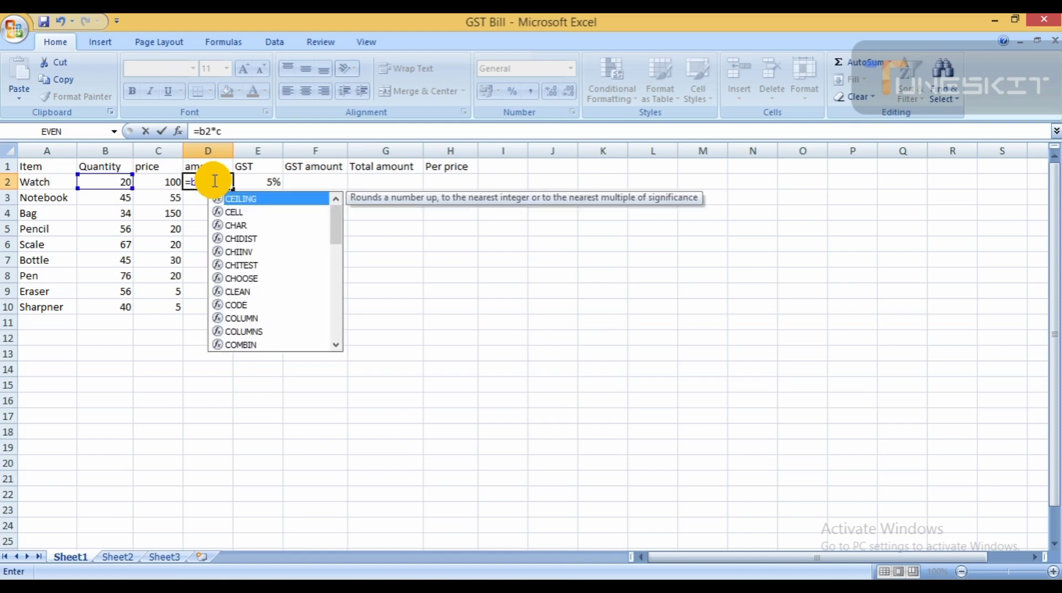
{"action": "type", "text": "2"}
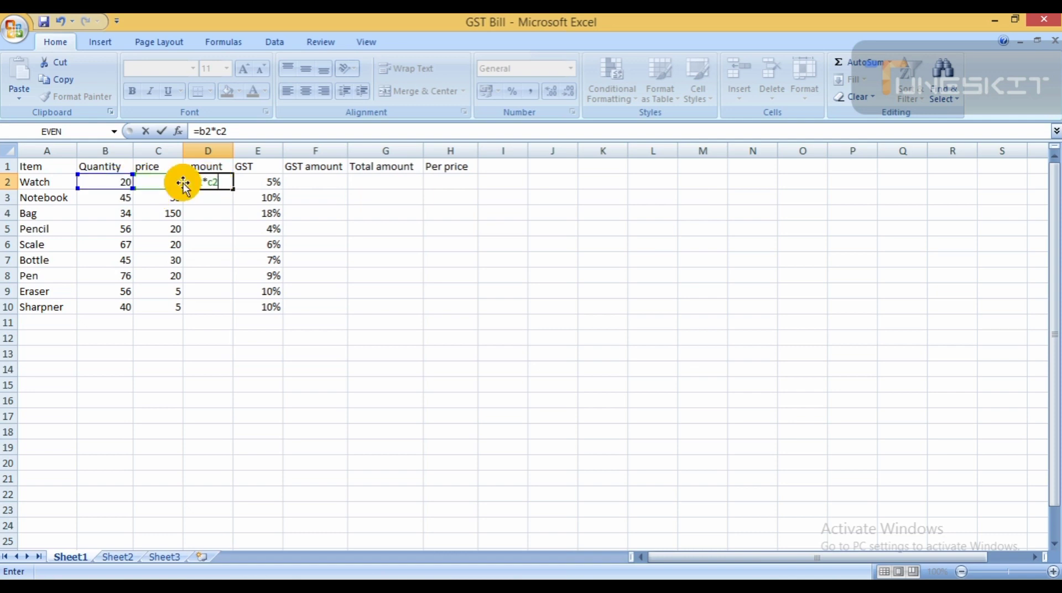
{"action": "key", "text": "Return"}
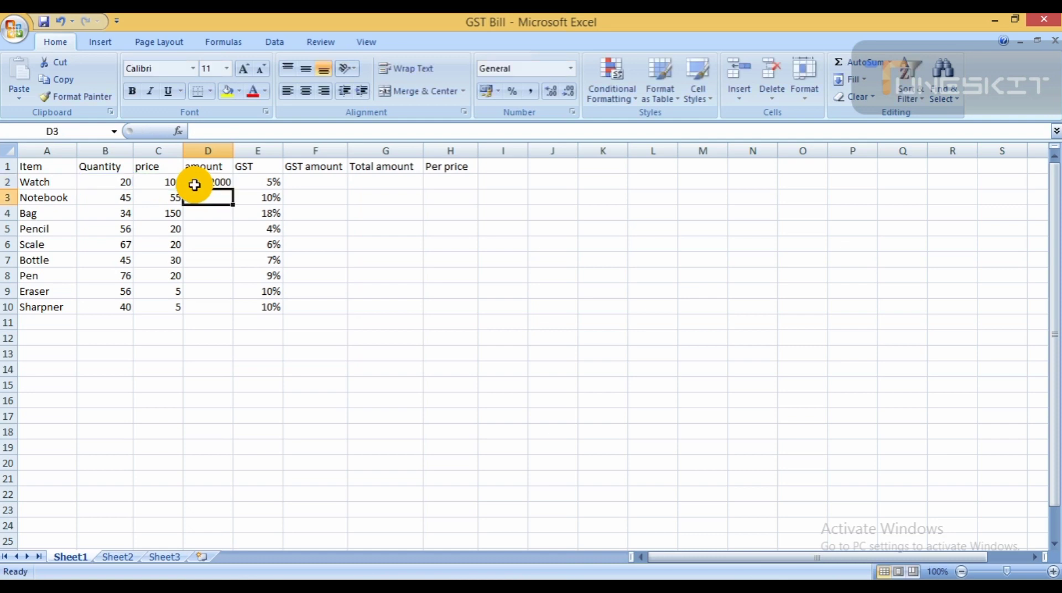
Step: Calculate the GST amount for Watch in F2 as amount times GST rate with the formula =d2*e2
{"action": "left_click", "coordinate": [302, 183]}
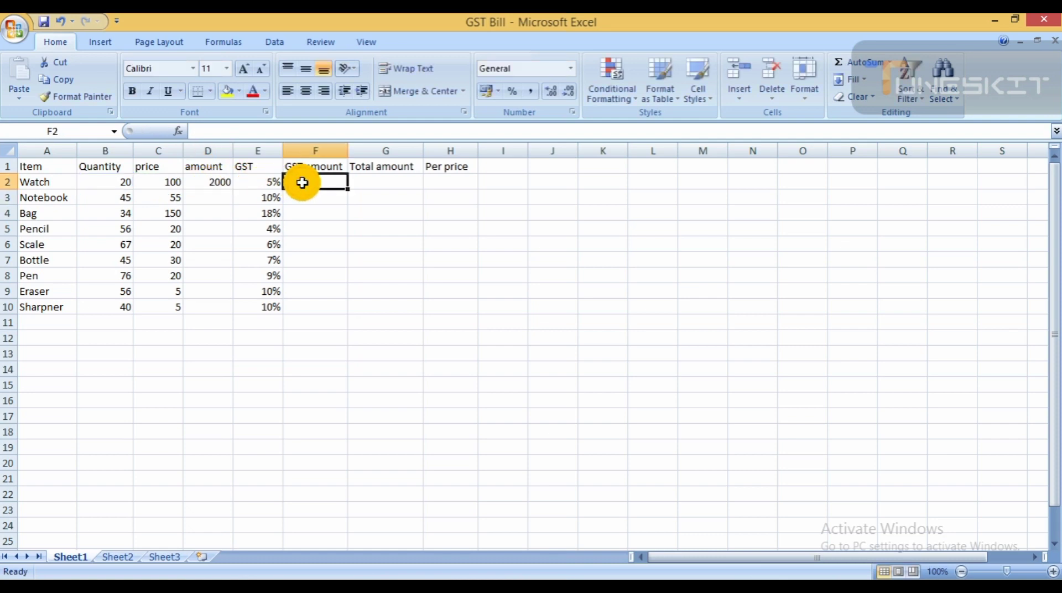
{"action": "type", "text": "="}
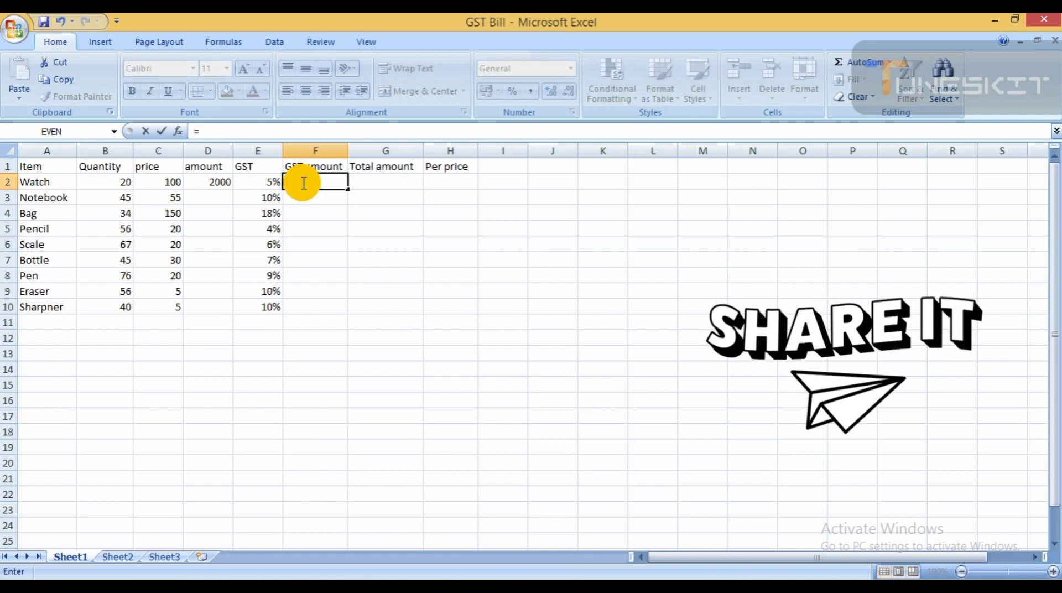
{"action": "type", "text": "d"}
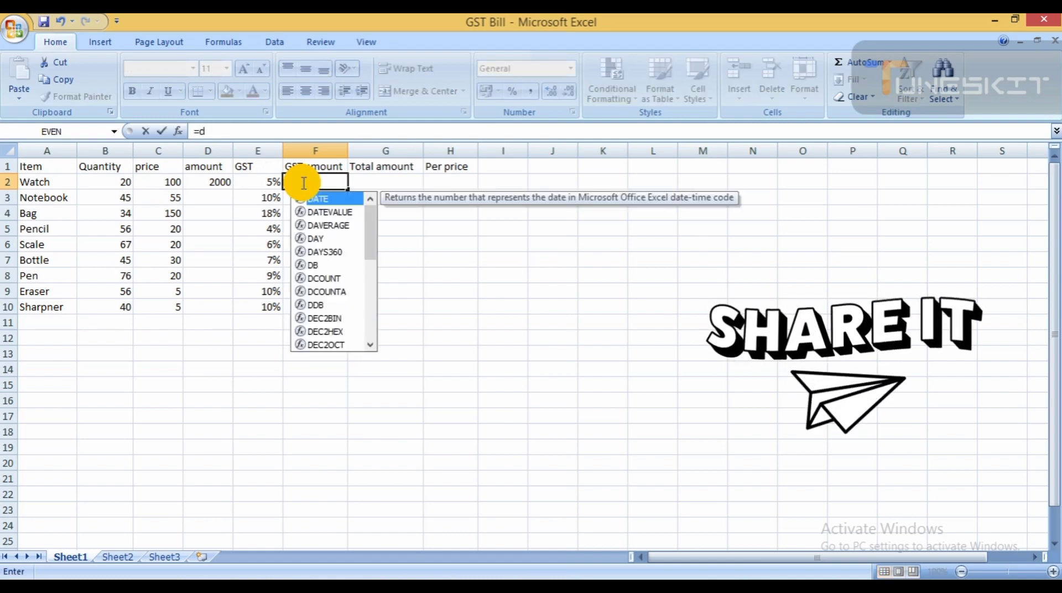
{"action": "type", "text": "2"}
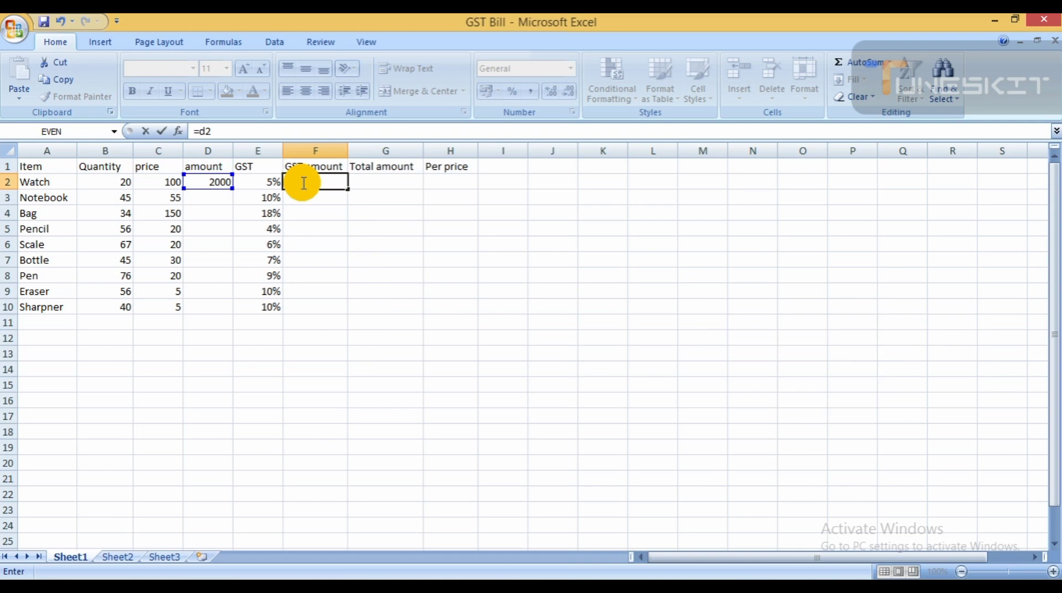
{"action": "type", "text": "*e2"}
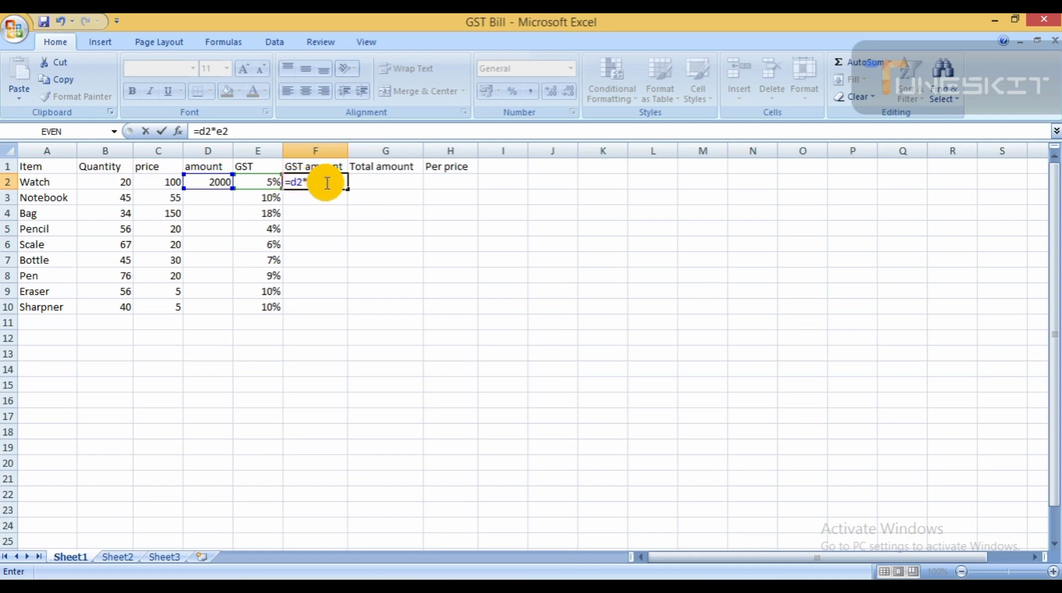
{"action": "key", "text": "Return"}
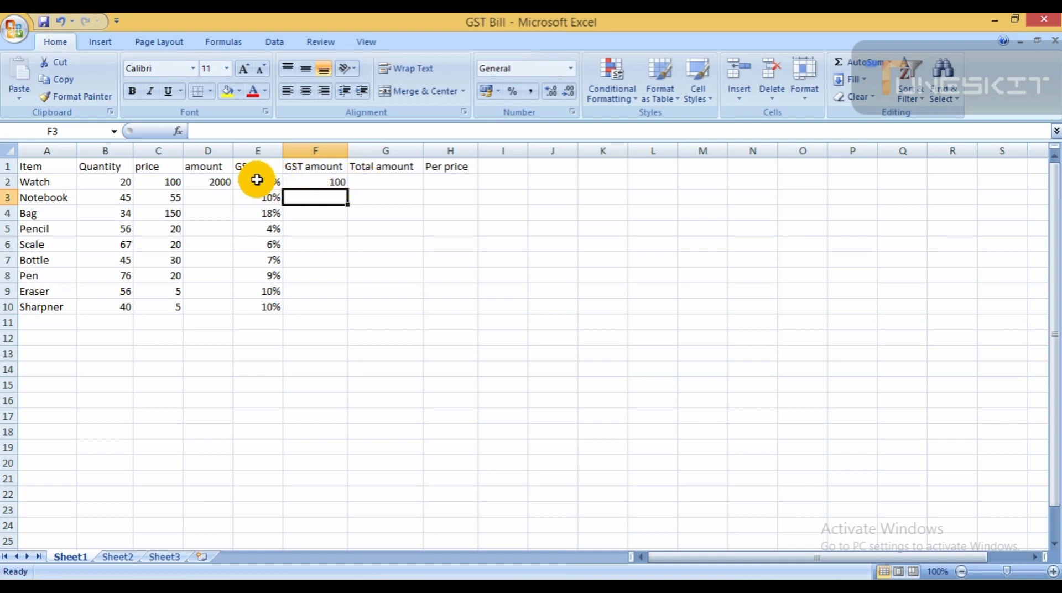
Step: Calculate the total amount for Watch in G2 as amount plus GST amount with the formula =d2+f2
{"action": "left_click", "coordinate": [362, 182]}
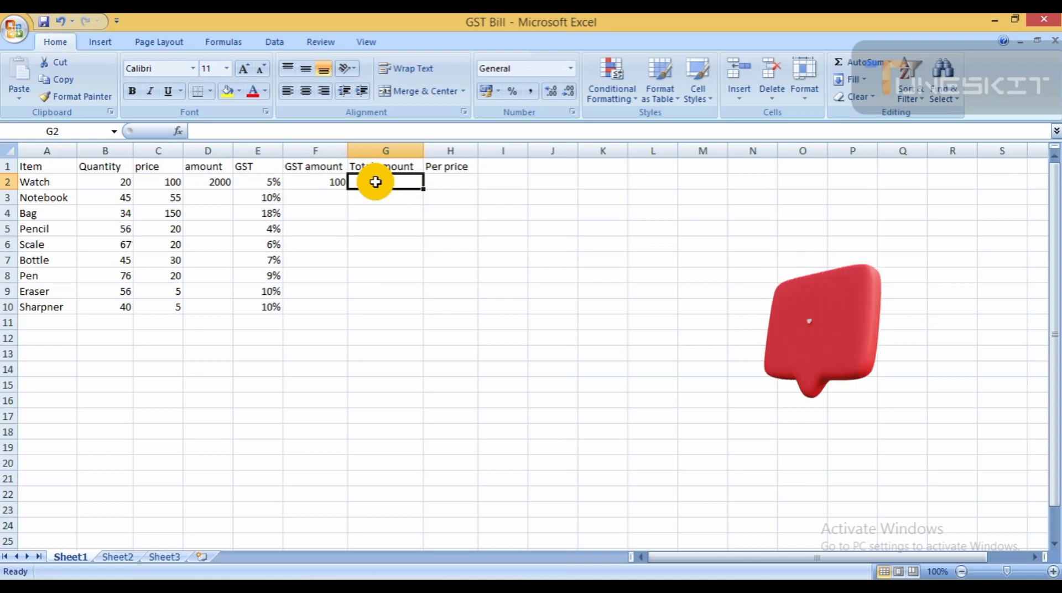
{"action": "type", "text": "="}
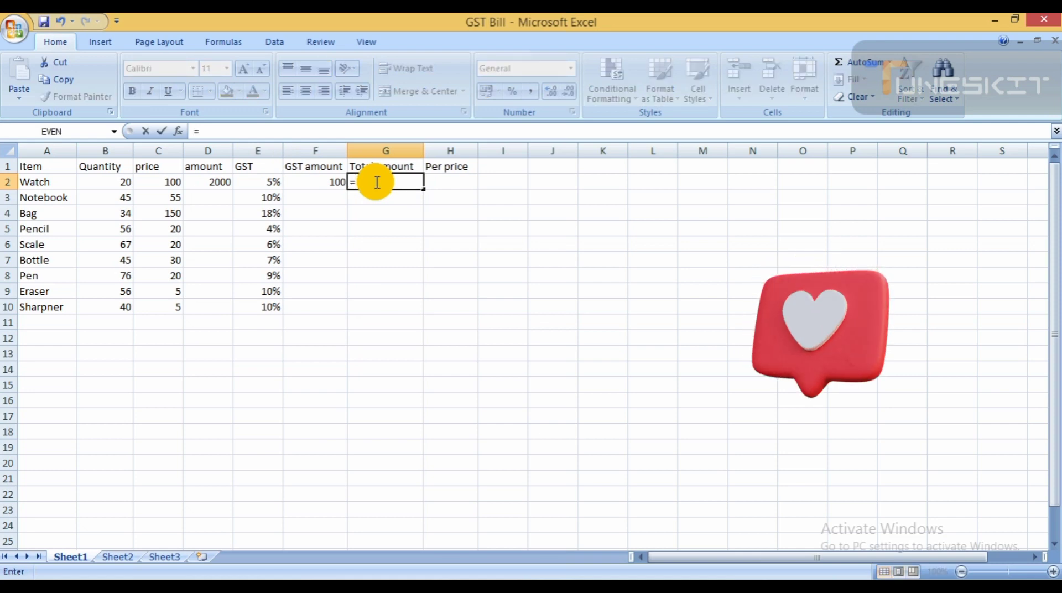
{"action": "type", "text": "d2"}
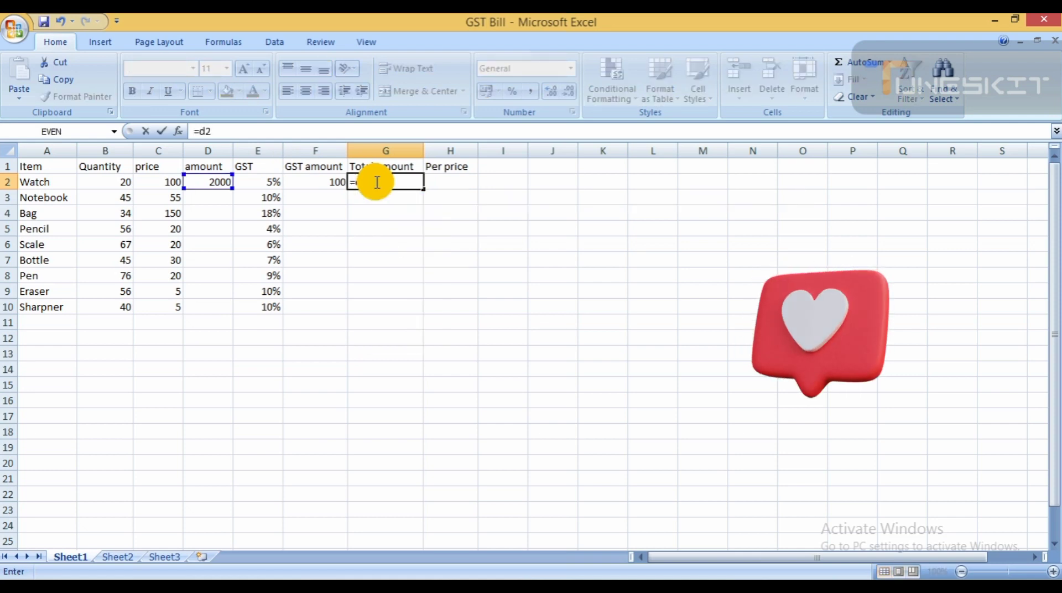
{"action": "type", "text": "="}
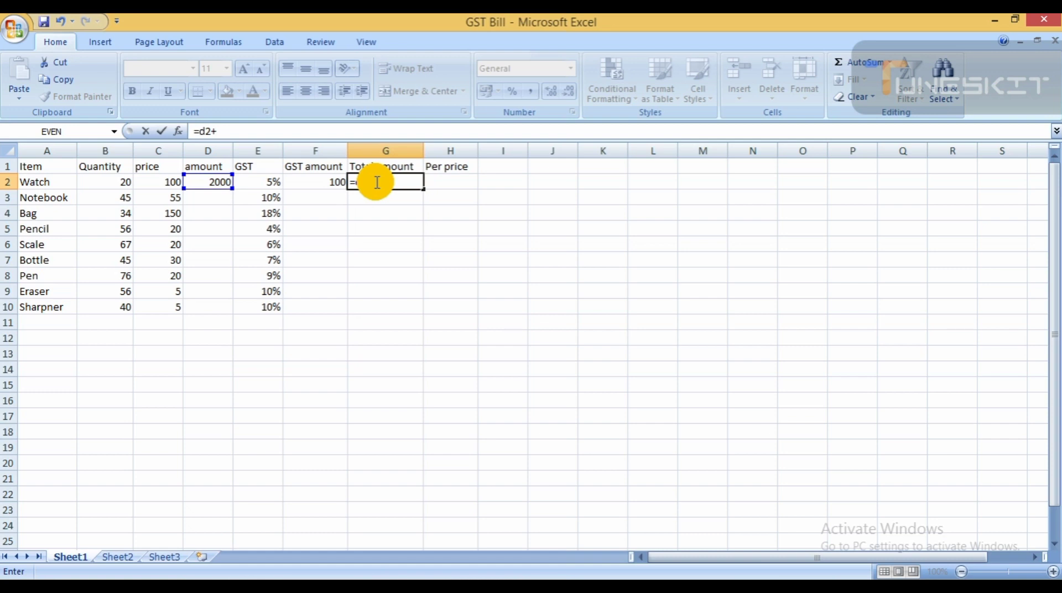
{"action": "type", "text": "f"}
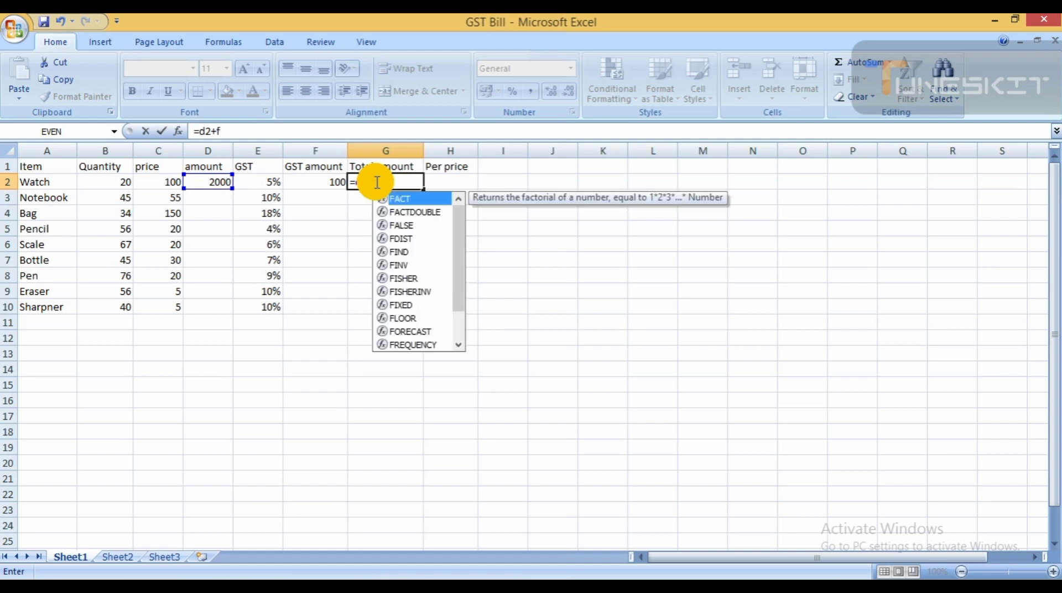
{"action": "type", "text": "2"}
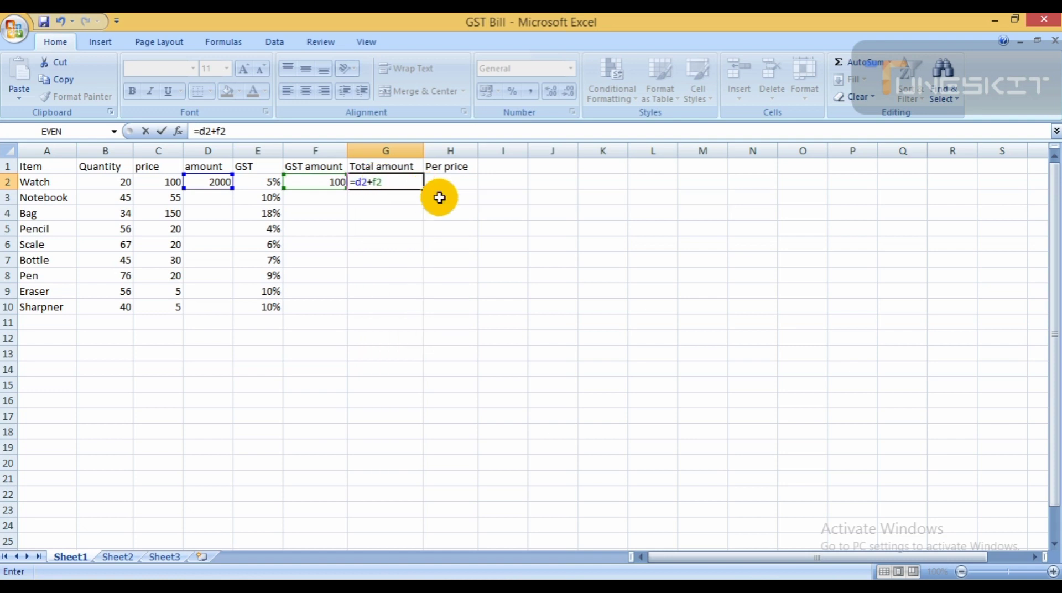
{"action": "key", "text": "Return"}
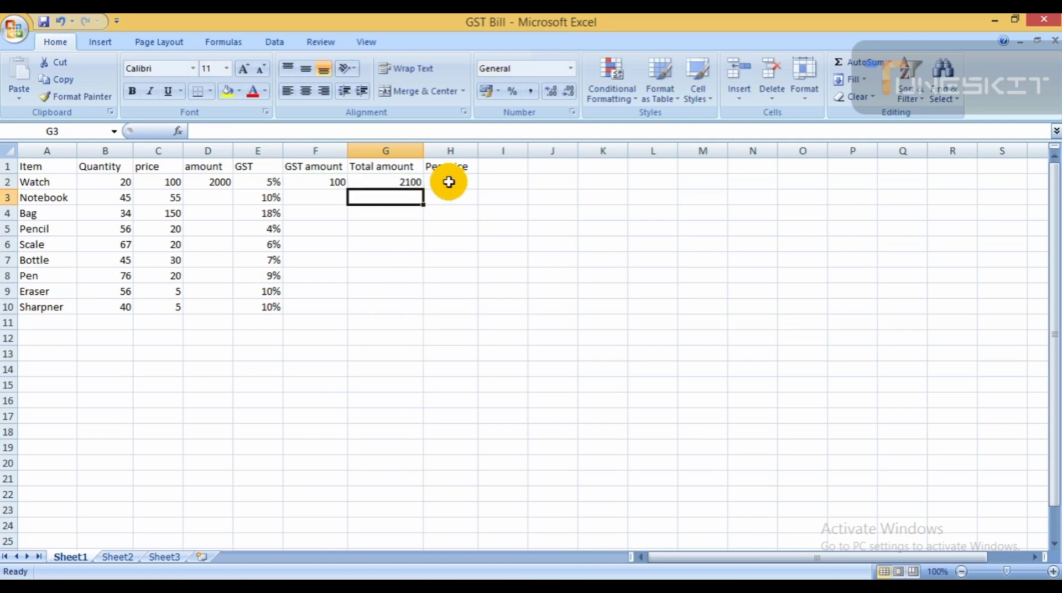
Step: Calculate the per-item price for Watch in H2 as total amount divided by quantity with the formula =g2/b2
{"action": "left_click", "coordinate": [448, 180]}
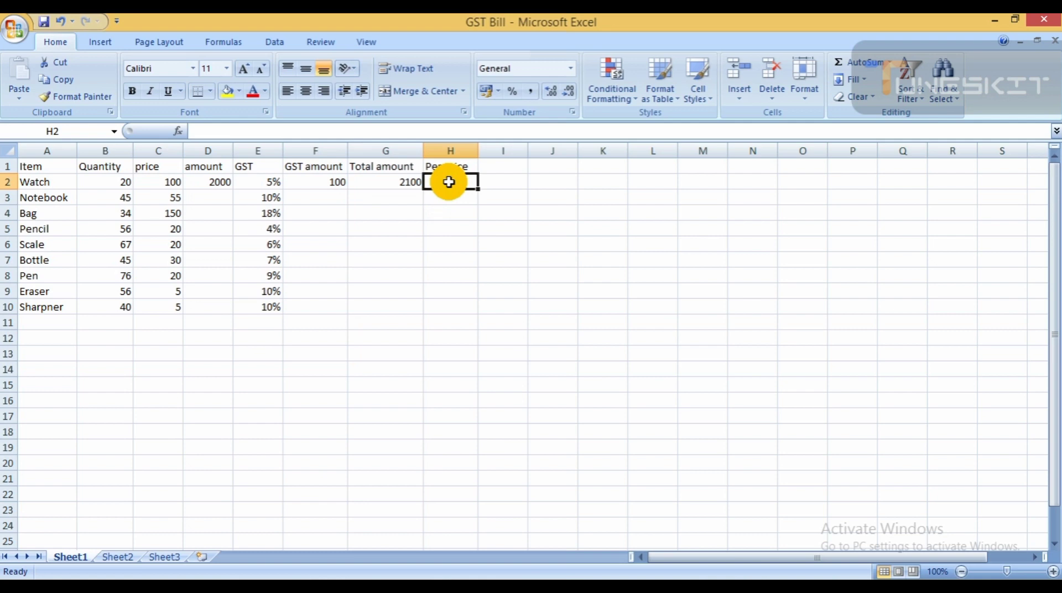
{"action": "type", "text": "2"}
{"action": "key", "text": "BackSpace"}
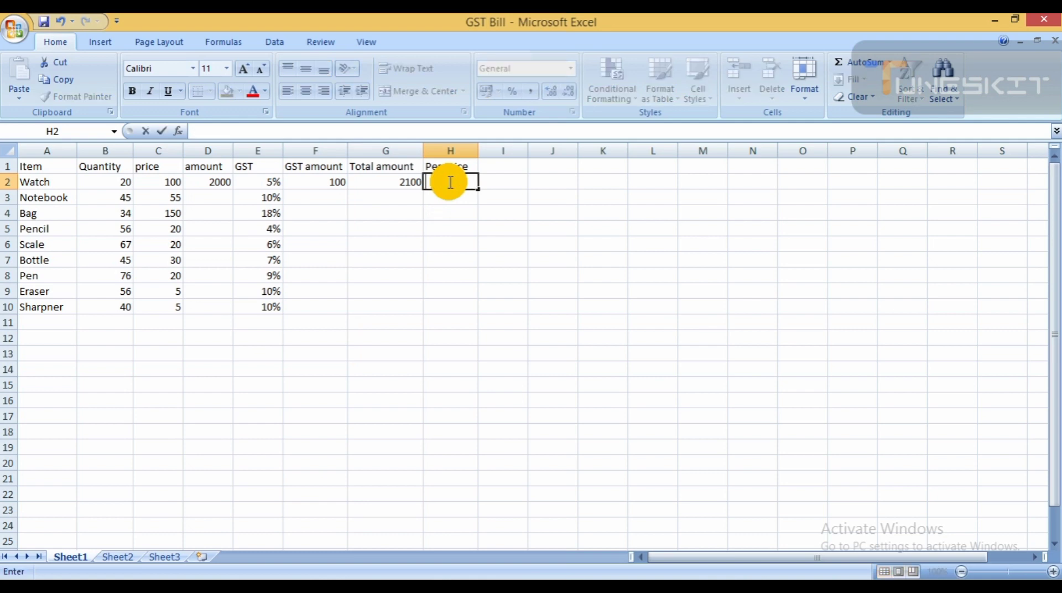
{"action": "type", "text": "="}
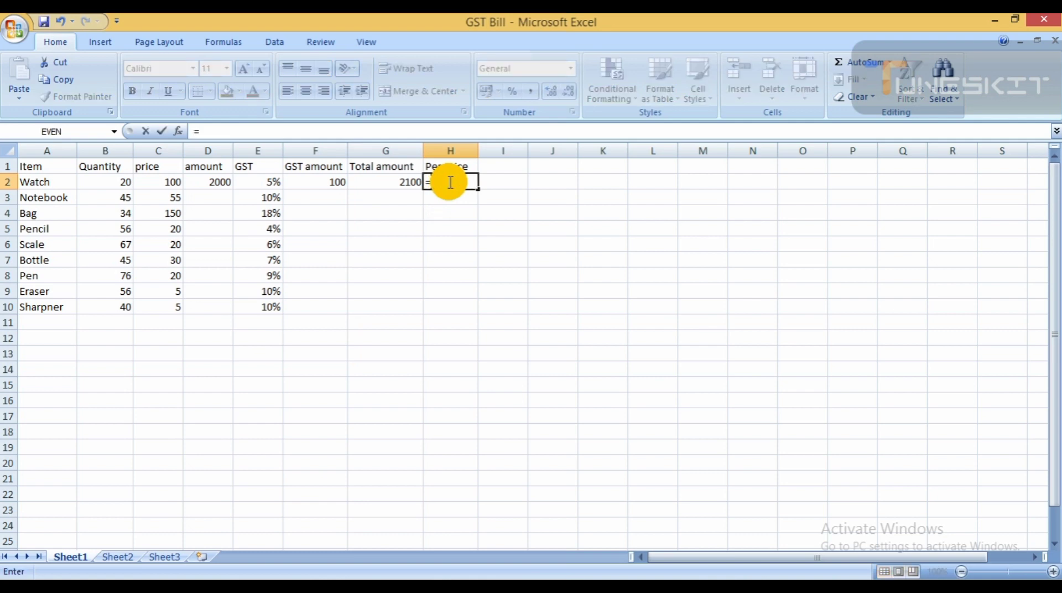
{"action": "type", "text": "g"}
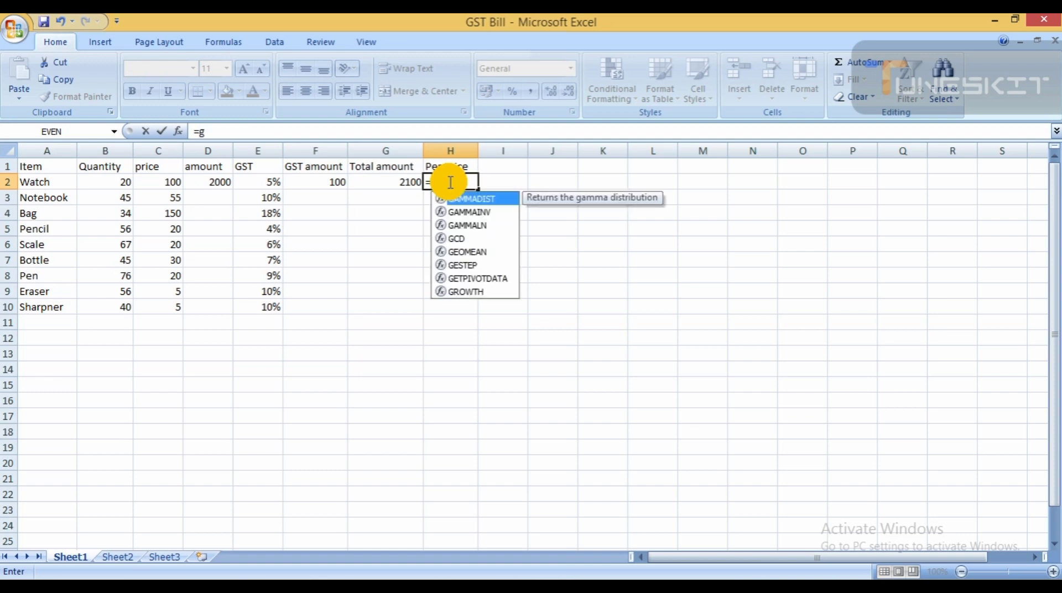
{"action": "type", "text": "2/"}
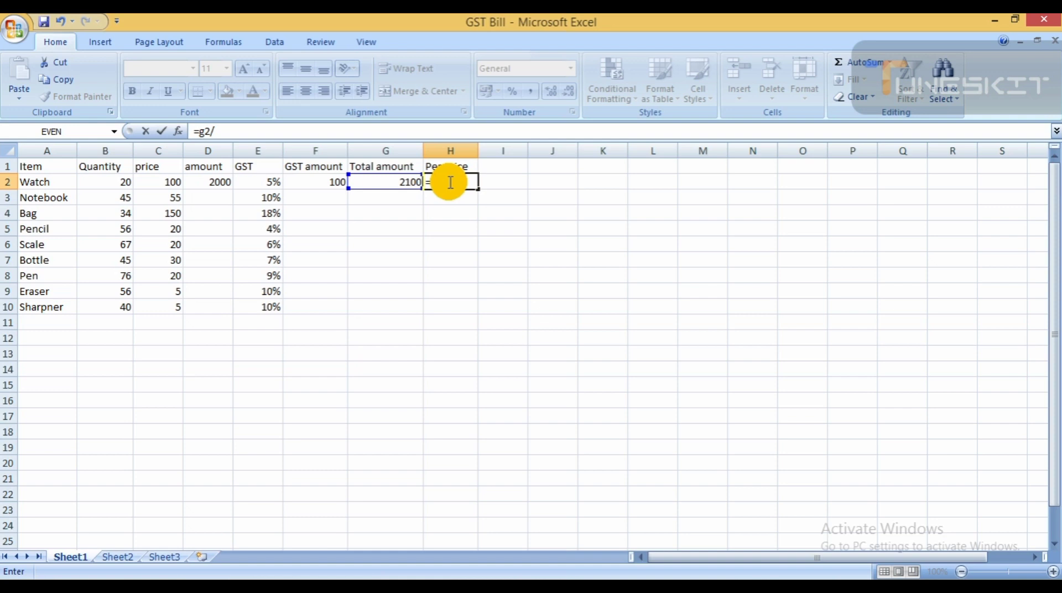
{"action": "type", "text": "b2"}
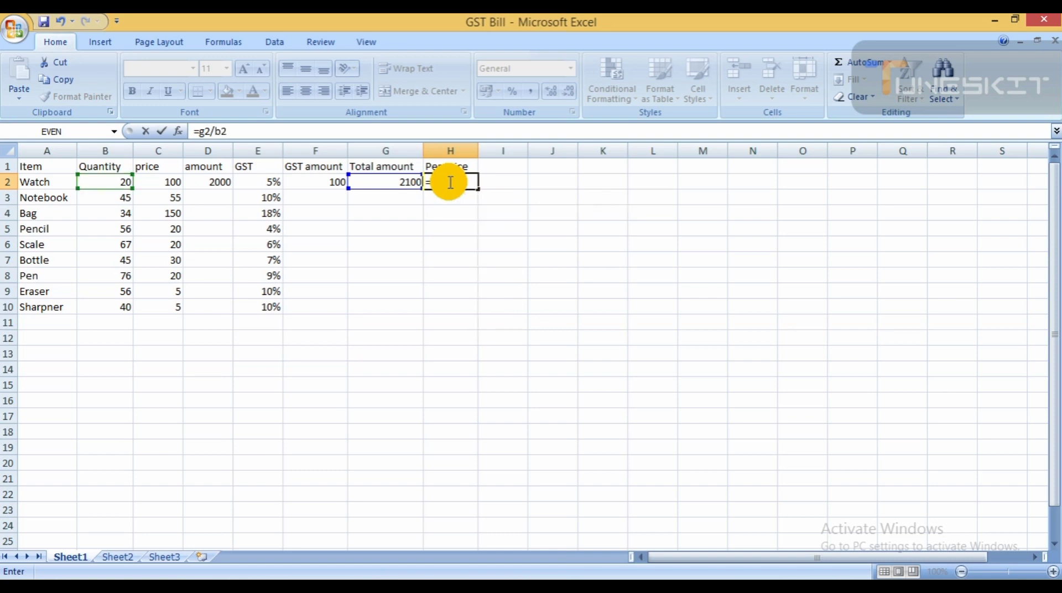
{"action": "key", "text": "Return"}
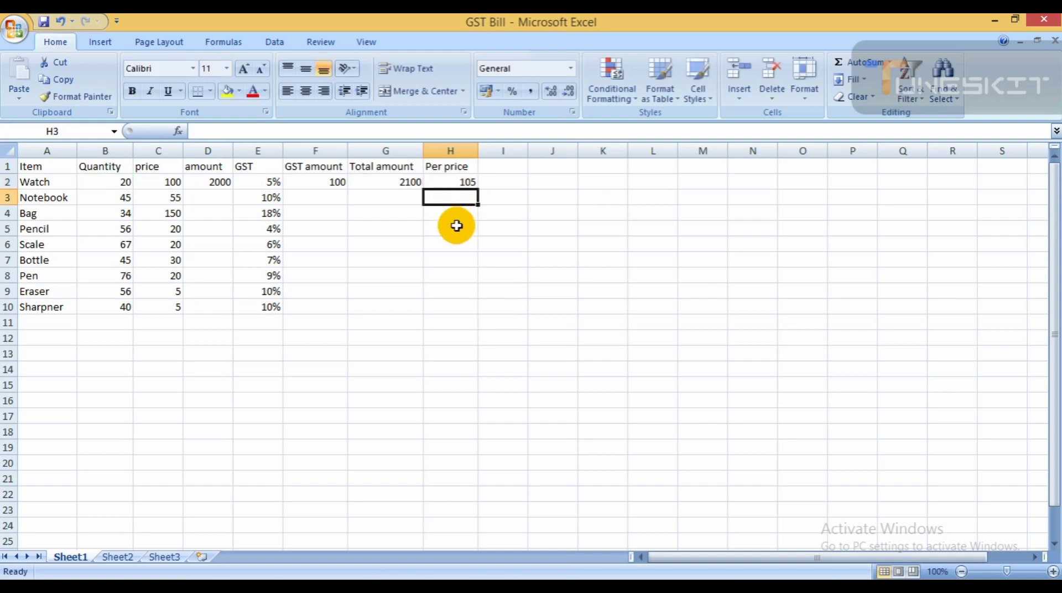
{"action": "left_click", "coordinate": [462, 181]}
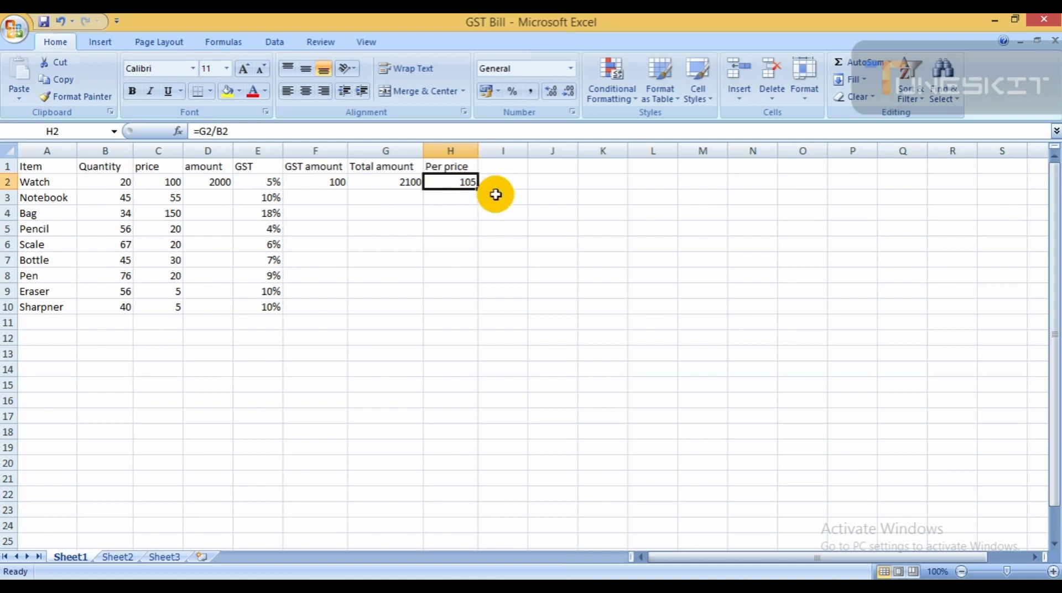
Step: Fill the amount formula in D2 and the GST amount formula in F2 down to row 10
{"action": "left_click", "coordinate": [214, 185]}
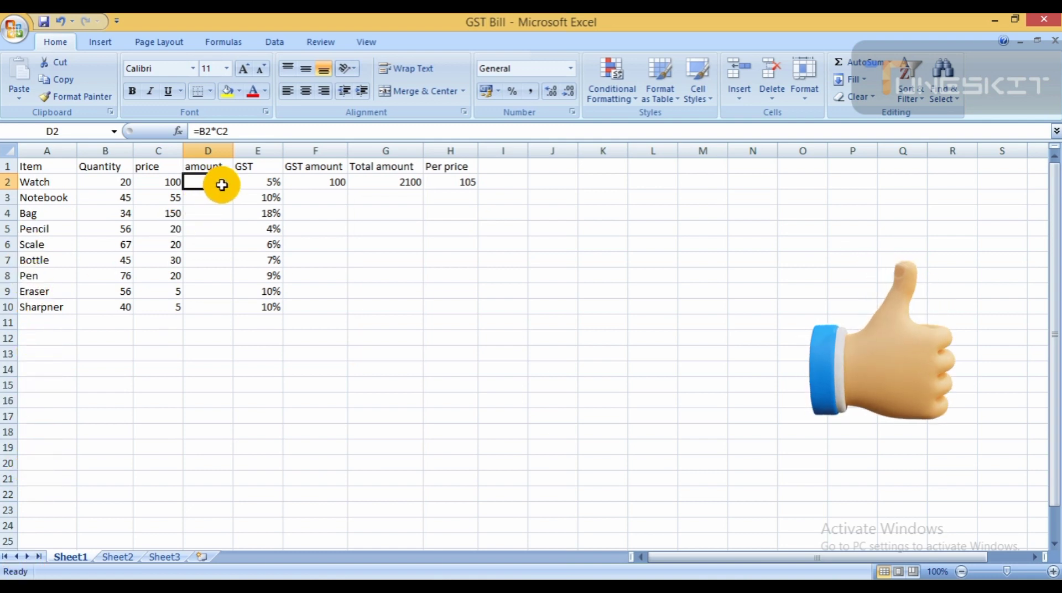
{"action": "left_click_drag", "start_coordinate": [233, 187], "coordinate": [234, 309]}
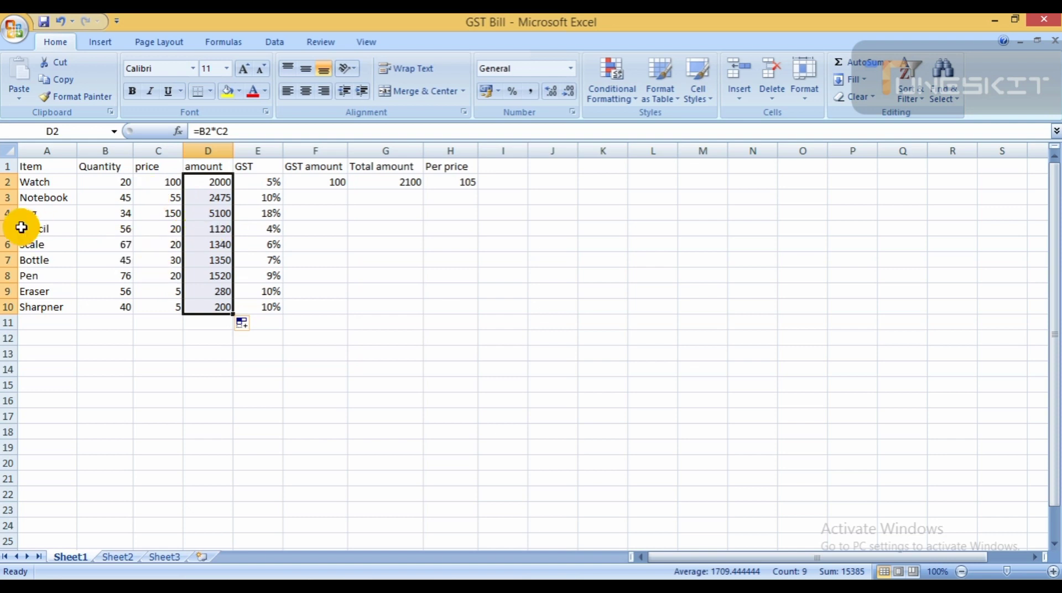
{"action": "left_click", "coordinate": [321, 185]}
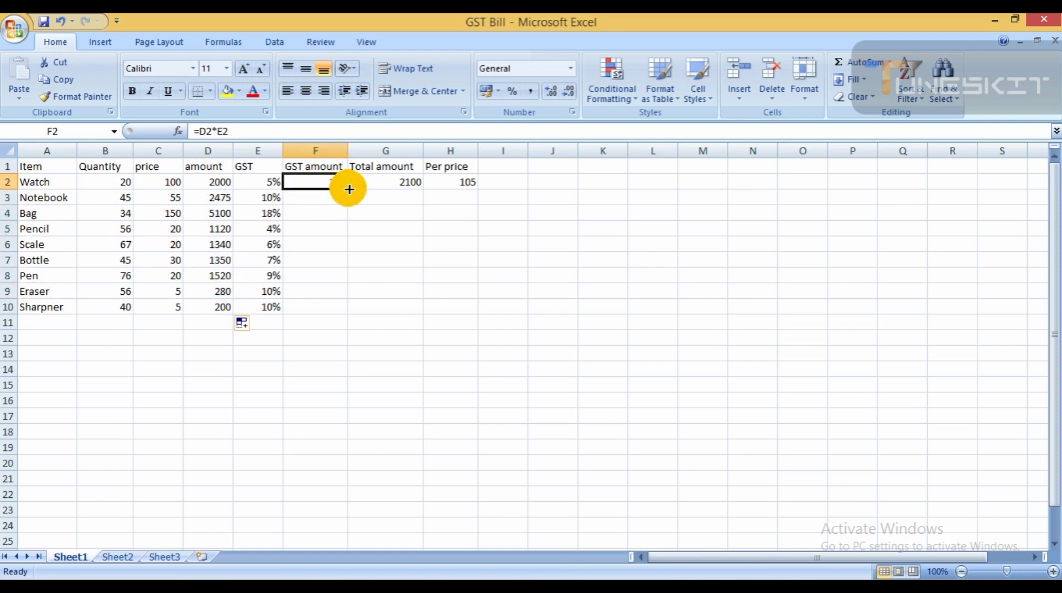
{"action": "left_click_drag", "start_coordinate": [349, 190], "coordinate": [345, 312]}
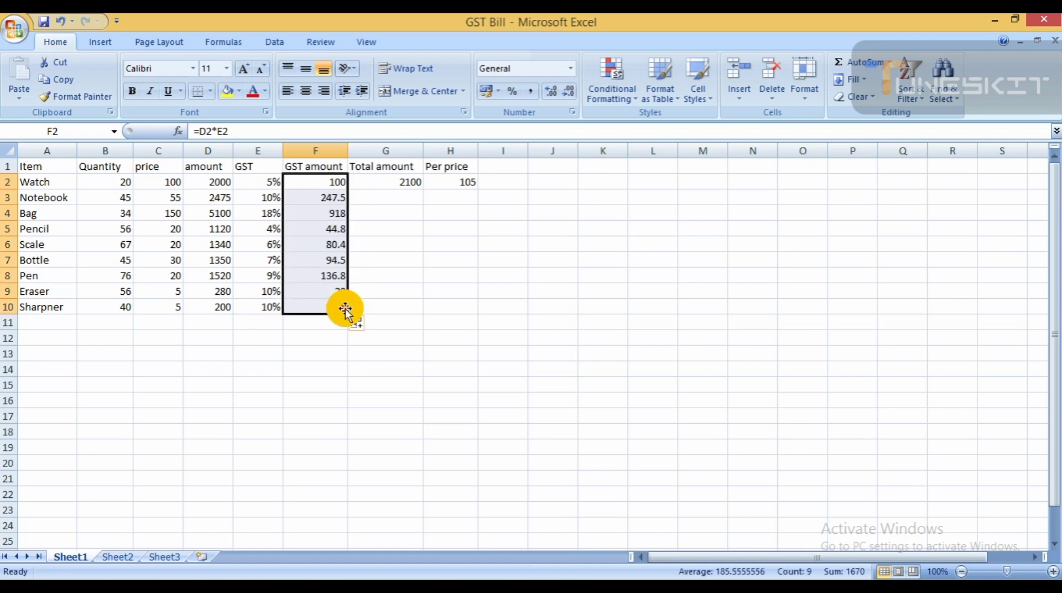
Step: Fill the total amount formula in G2 and the per price formula =G2/B2 in H2 down to row 10
{"action": "left_click", "coordinate": [391, 184]}
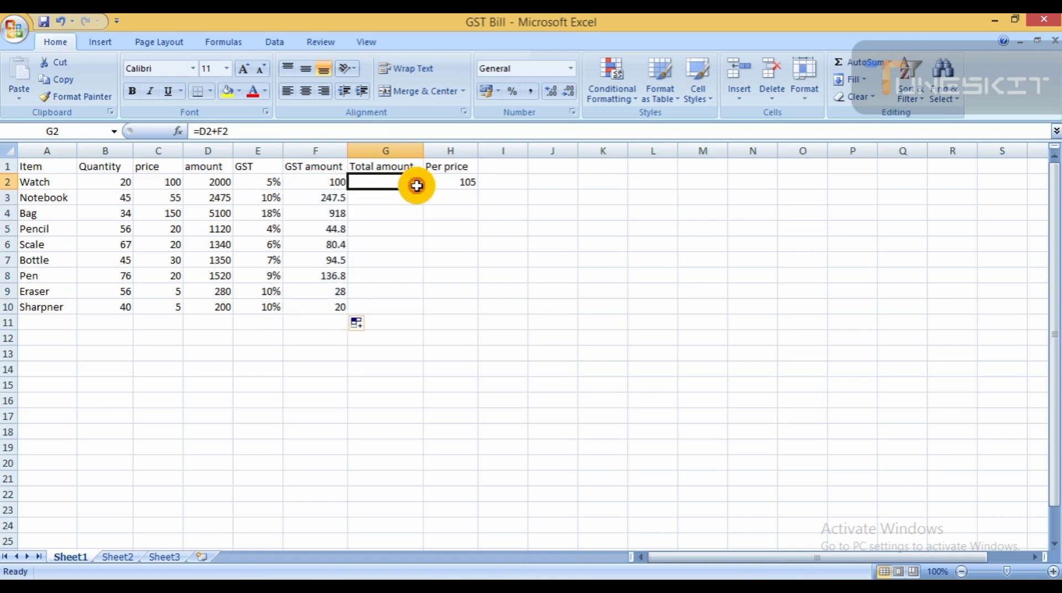
{"action": "left_click_drag", "start_coordinate": [419, 190], "coordinate": [419, 307]}
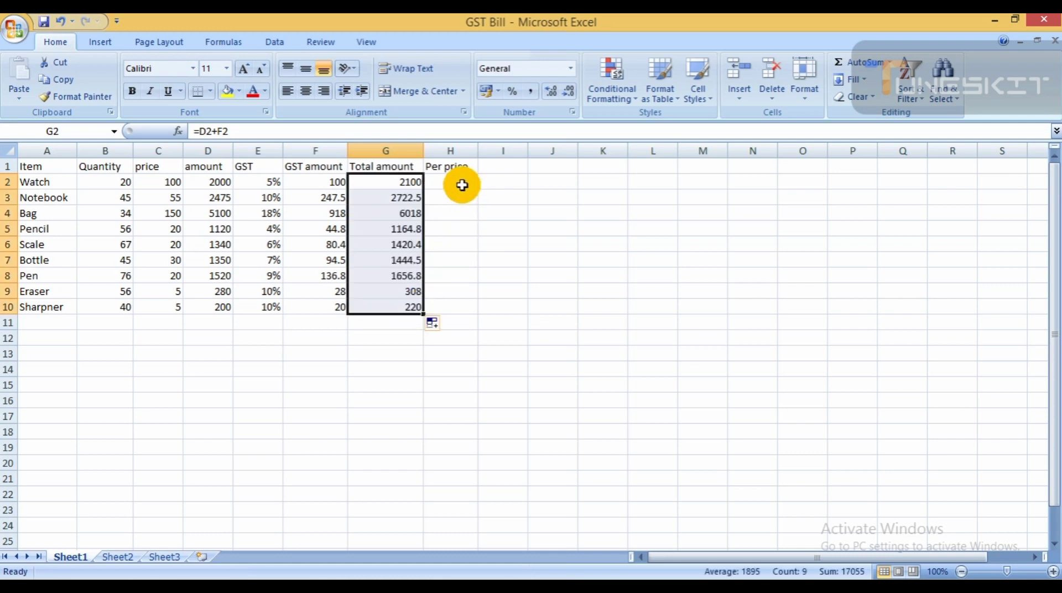
{"action": "left_click", "coordinate": [463, 184]}
{"action": "type", "text": "=G2/B2"}
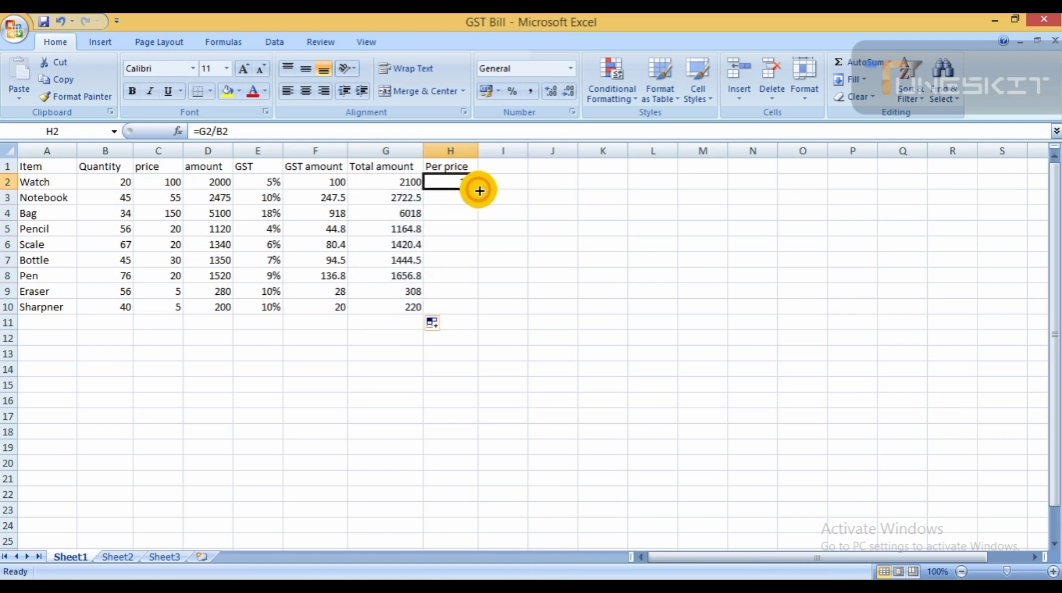
{"action": "key", "text": "ctrl+Return"}
{"action": "left_click_drag", "start_coordinate": [478, 189], "coordinate": [472, 308]}
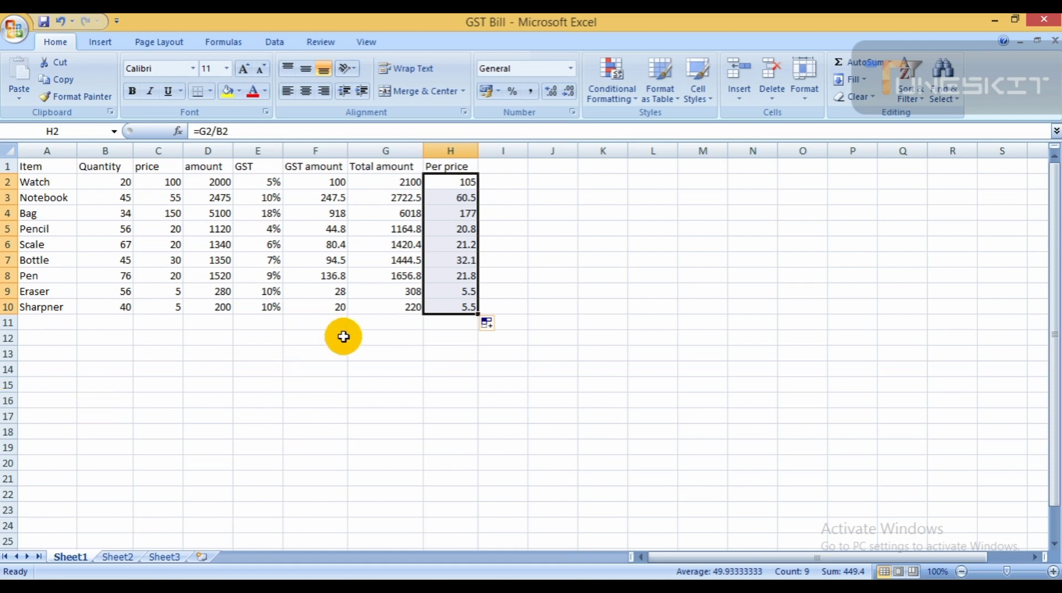
Step: Center the contents of the whole table A1:H10 horizontally and align them to the middle vertically
{"action": "left_click", "coordinate": [209, 351]}
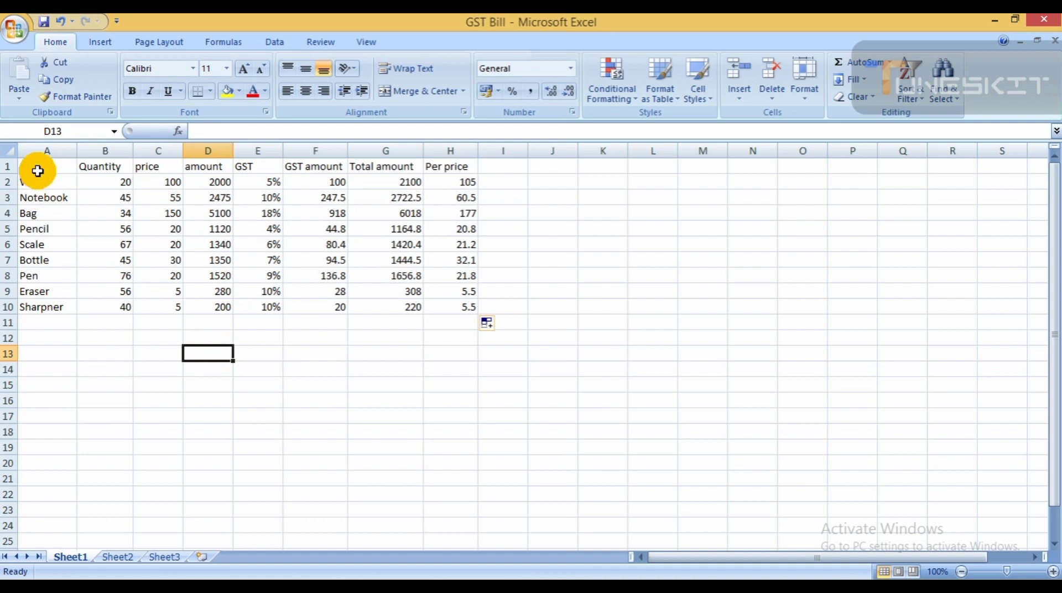
{"action": "left_click_drag", "start_coordinate": [37, 171], "coordinate": [472, 311]}
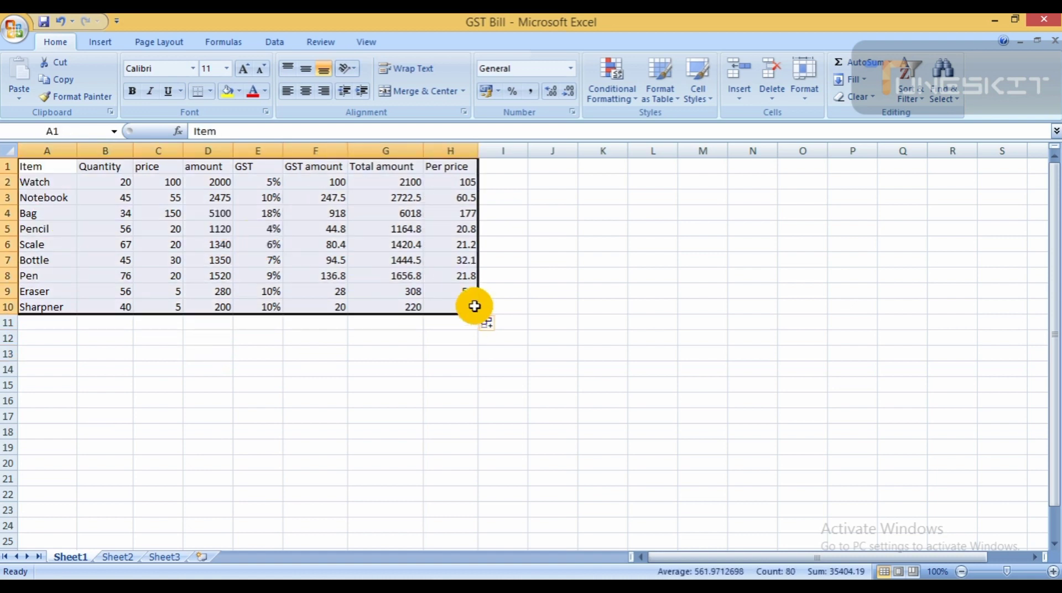
{"action": "left_click", "coordinate": [306, 90]}
{"action": "left_click", "coordinate": [306, 69]}
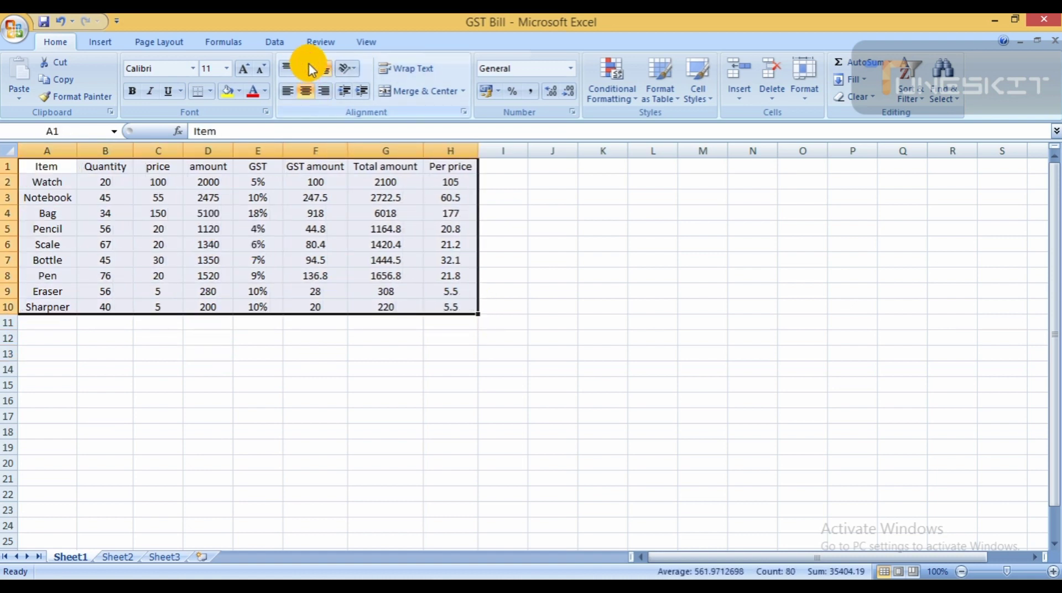
Step: Fill the header row A1:H1 with the theme color Dark Blue, Text 2, Lighter 60%
{"action": "left_click_drag", "start_coordinate": [57, 168], "coordinate": [462, 165]}
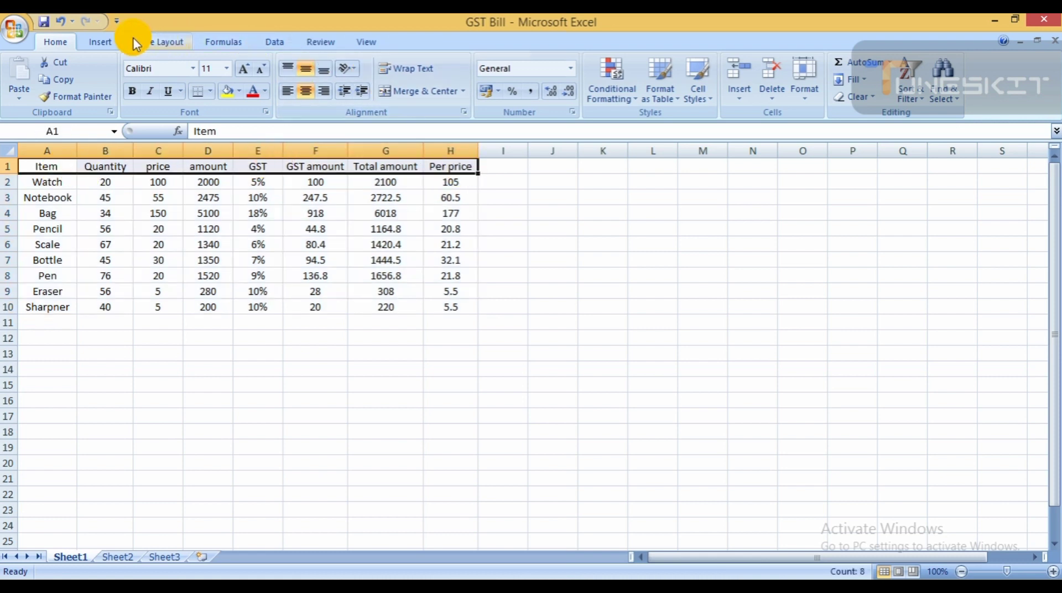
{"action": "left_click", "coordinate": [111, 38]}
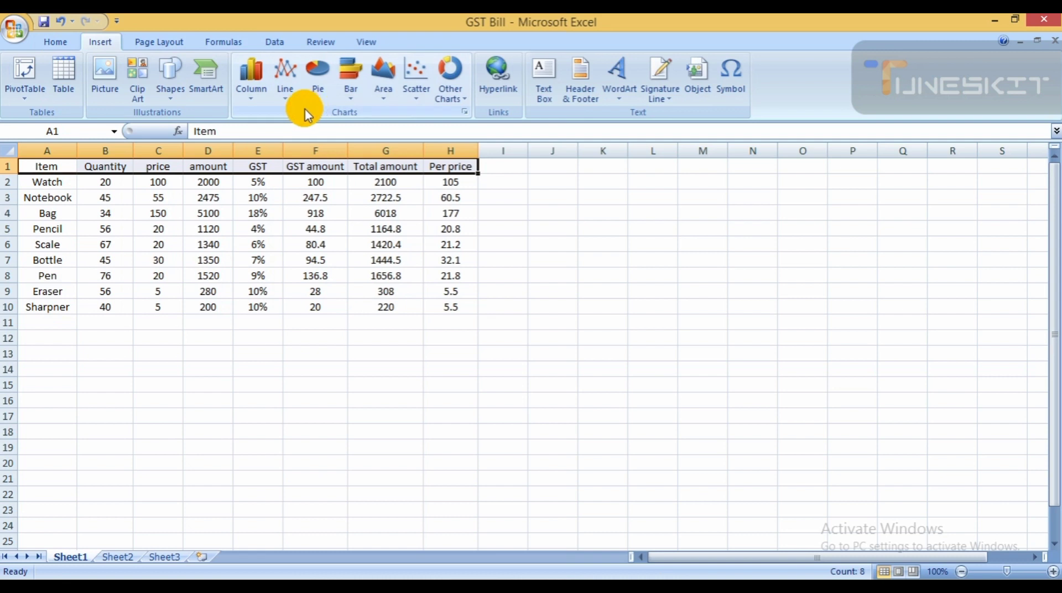
{"action": "left_click", "coordinate": [66, 38]}
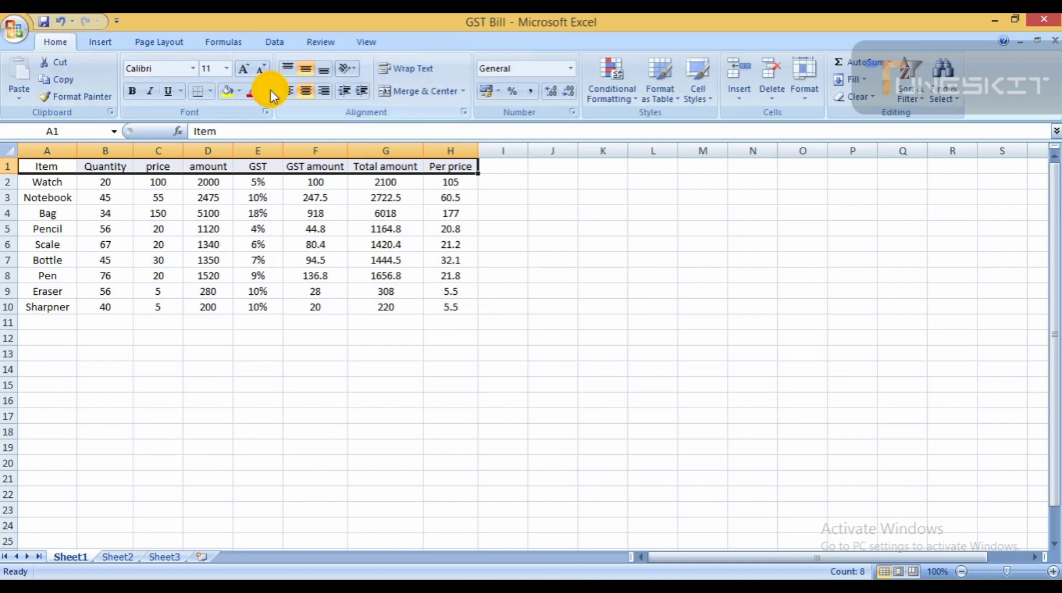
{"action": "left_click", "coordinate": [242, 93]}
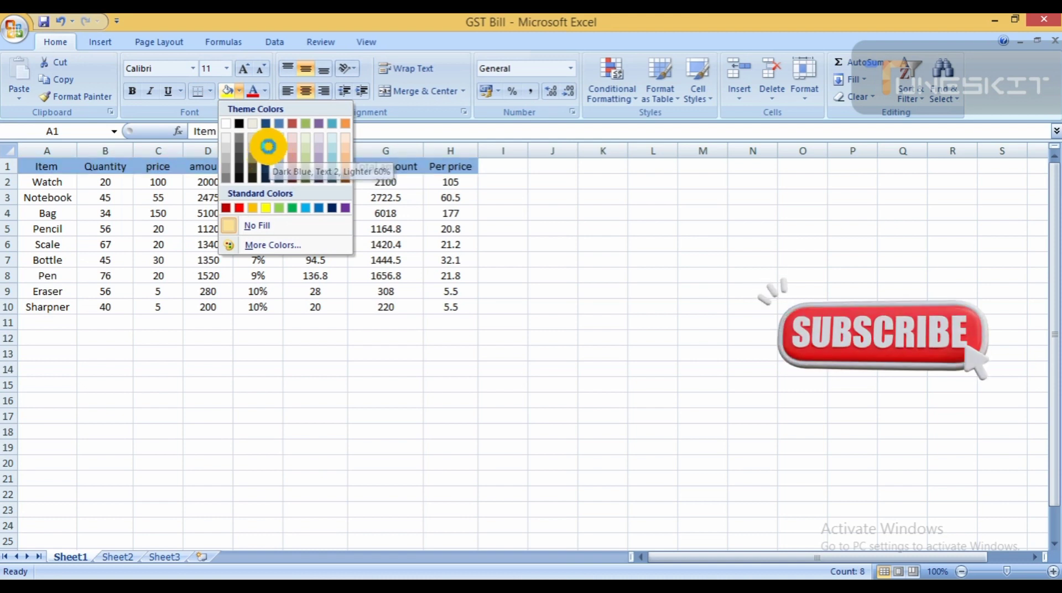
{"action": "left_click", "coordinate": [269, 148]}
Step: Fill the data cells A2:H10 below the header with a light red theme color
{"action": "left_click_drag", "start_coordinate": [61, 180], "coordinate": [458, 301]}
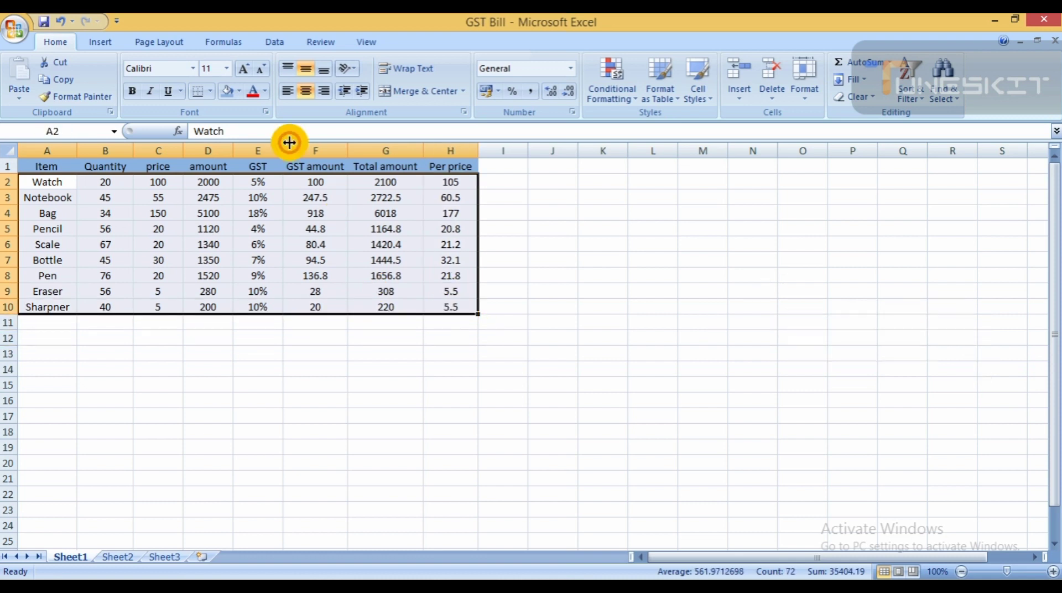
{"action": "left_click", "coordinate": [241, 91]}
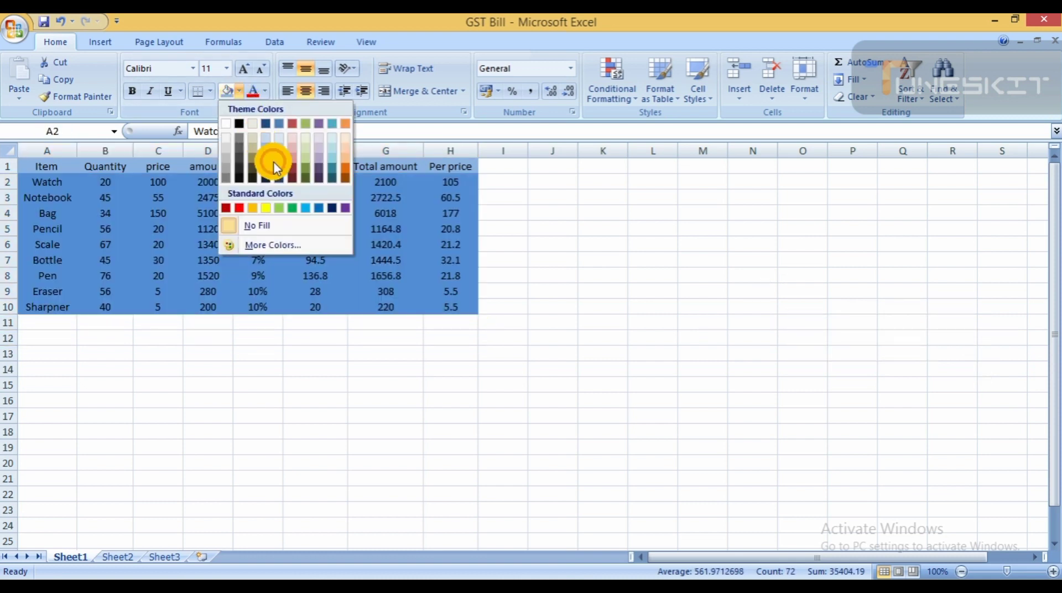
{"action": "left_click", "coordinate": [280, 266]}
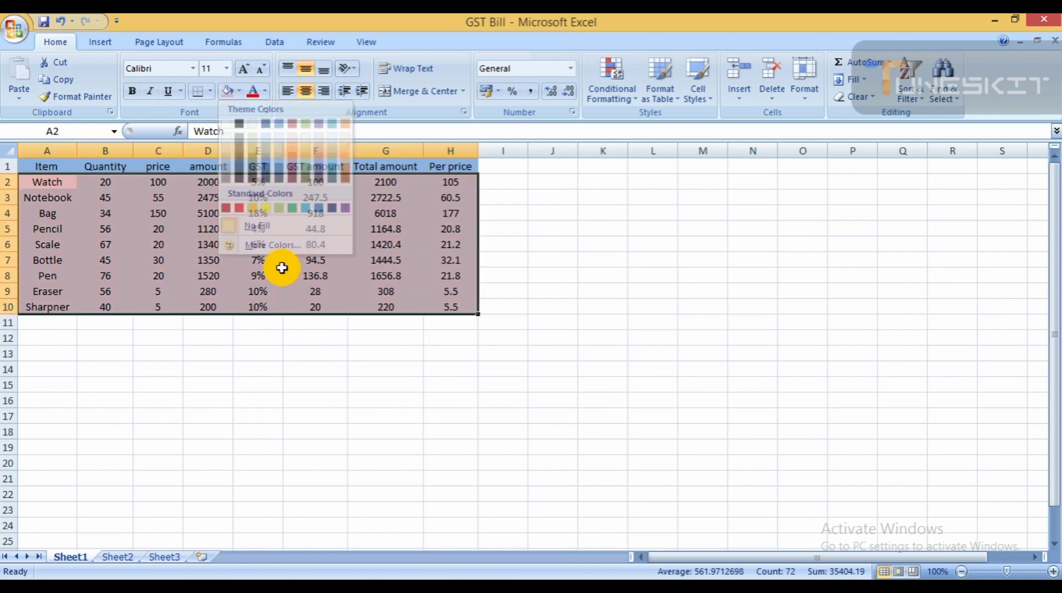
{"action": "left_click", "coordinate": [277, 358]}
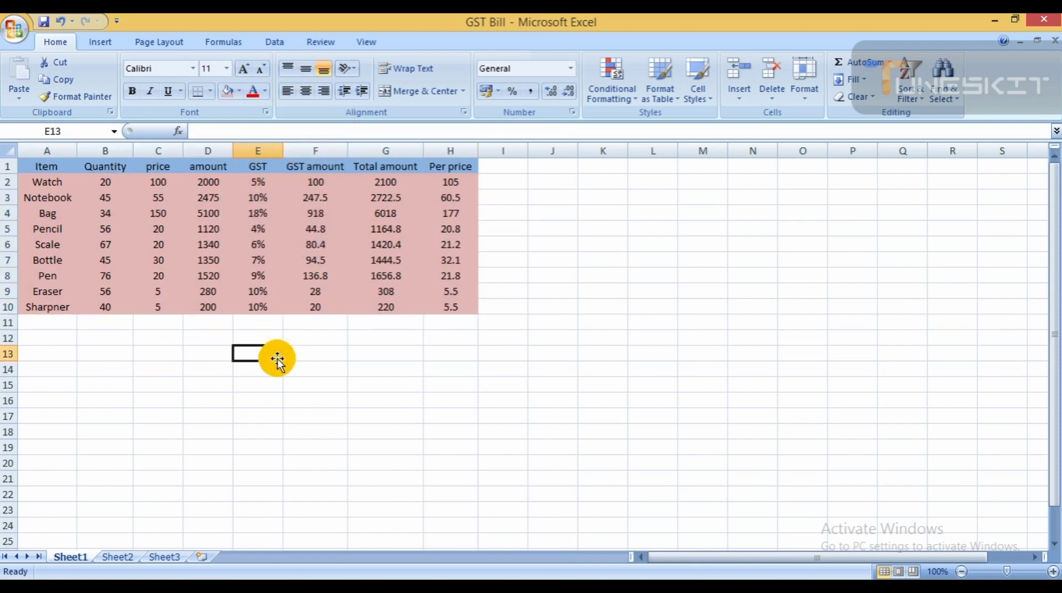
Step: Fill the item names A2:A10 with light green and the prices C2:C10 with a light aqua color
{"action": "left_click_drag", "start_coordinate": [34, 182], "coordinate": [50, 307]}
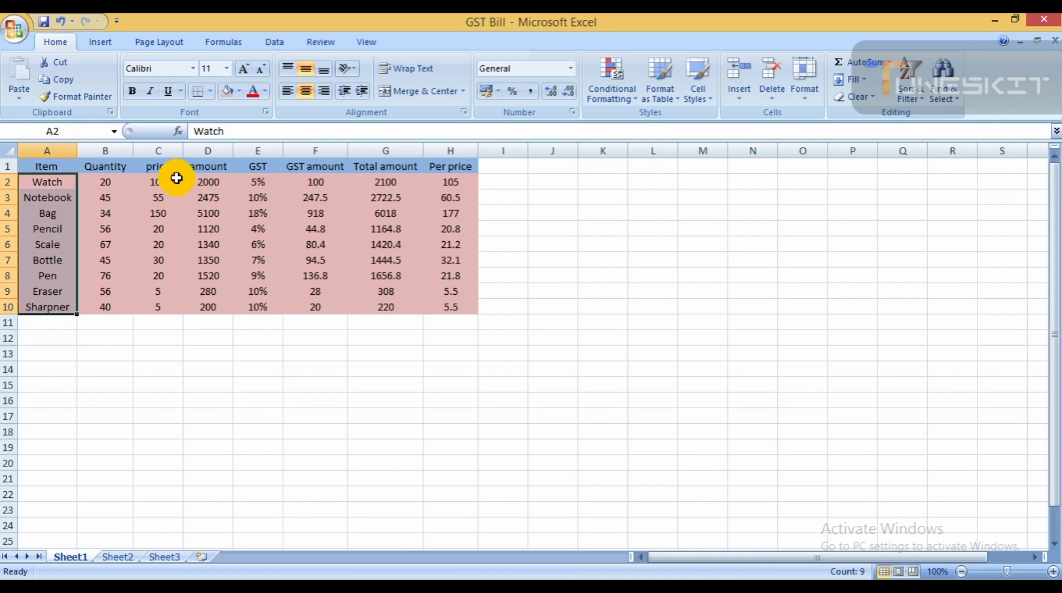
{"action": "left_click", "coordinate": [239, 91]}
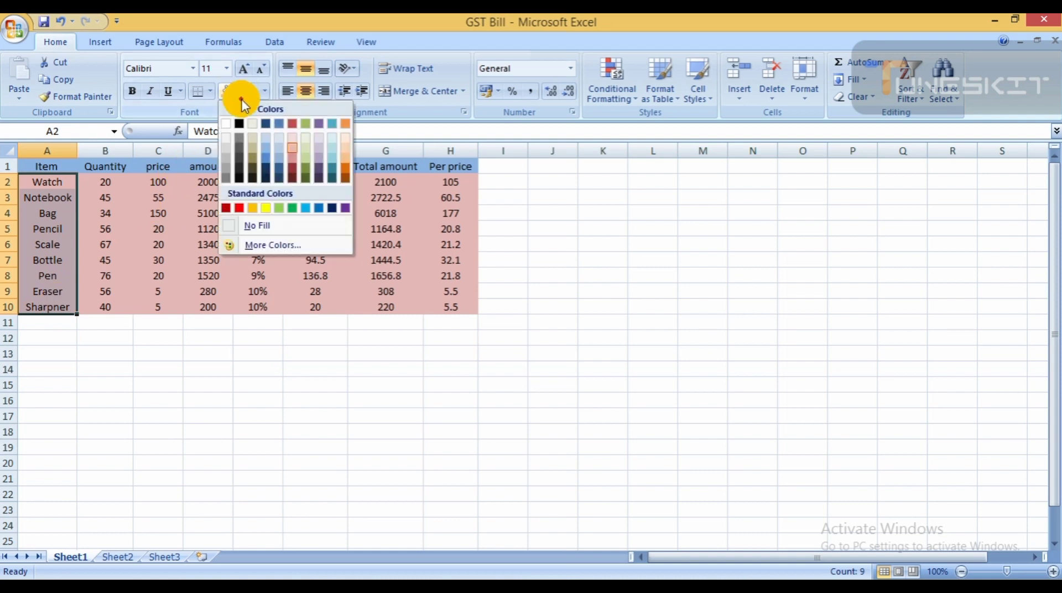
{"action": "left_click", "coordinate": [280, 215]}
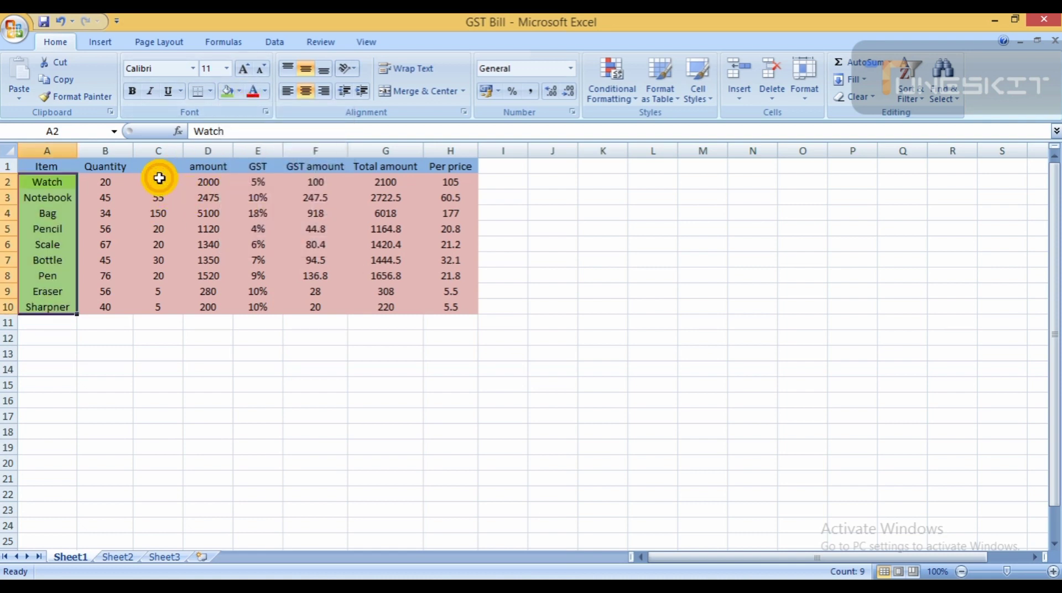
{"action": "left_click_drag", "start_coordinate": [159, 177], "coordinate": [172, 302]}
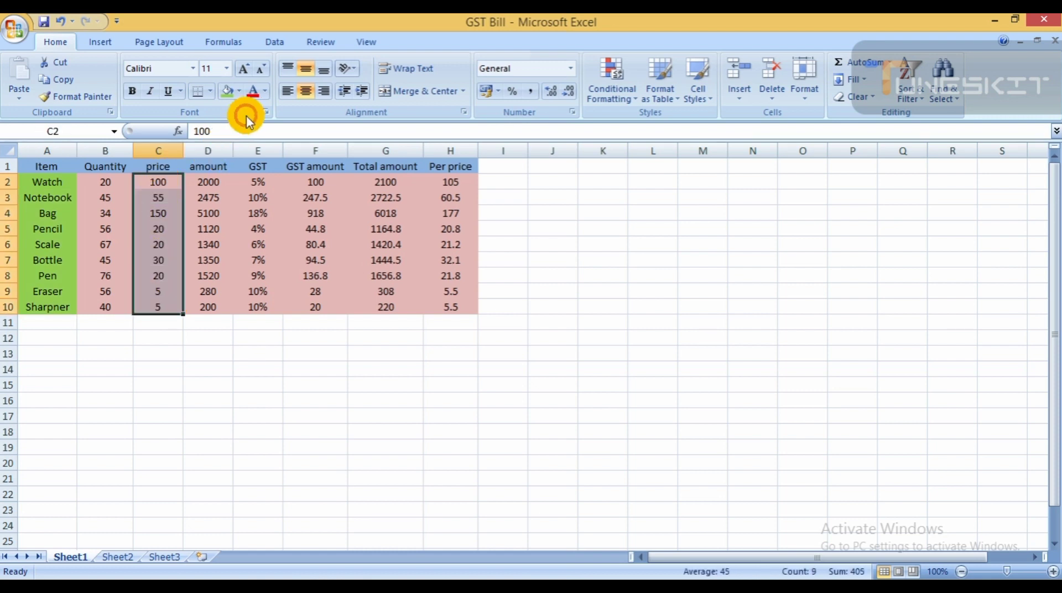
{"action": "left_click", "coordinate": [239, 92]}
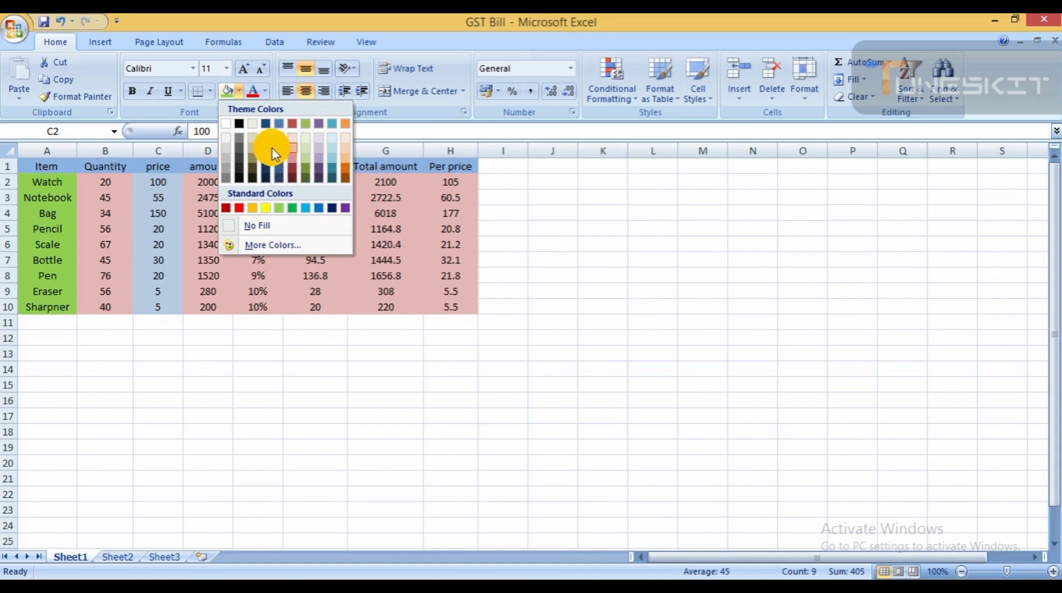
{"action": "left_click", "coordinate": [333, 154]}
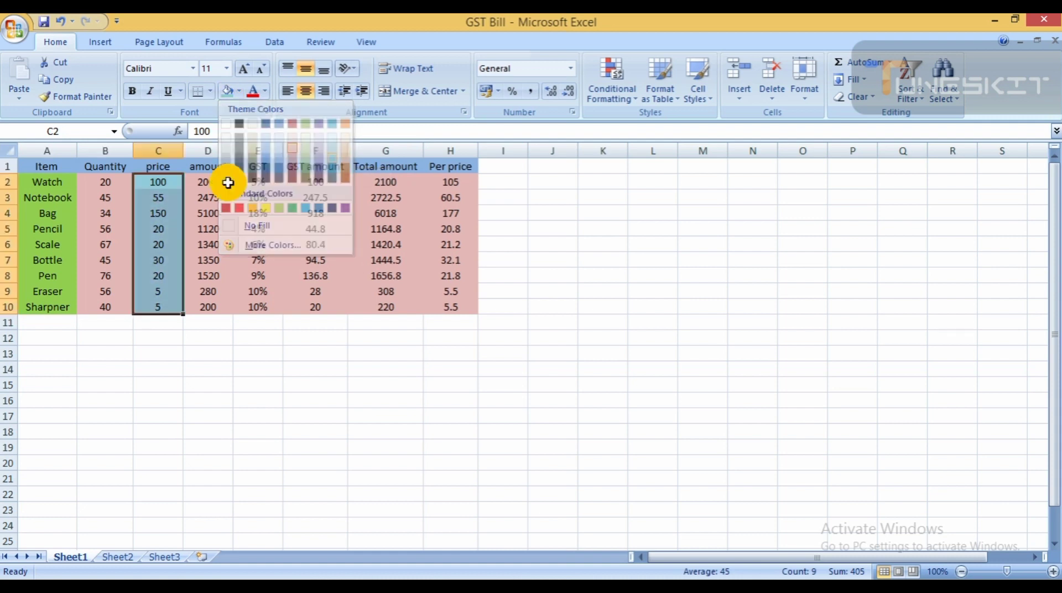
Step: Fill the GST rates E2:E10 with dark orange and the total amounts G2:G10 with a light purple color
{"action": "left_click_drag", "start_coordinate": [251, 183], "coordinate": [265, 310]}
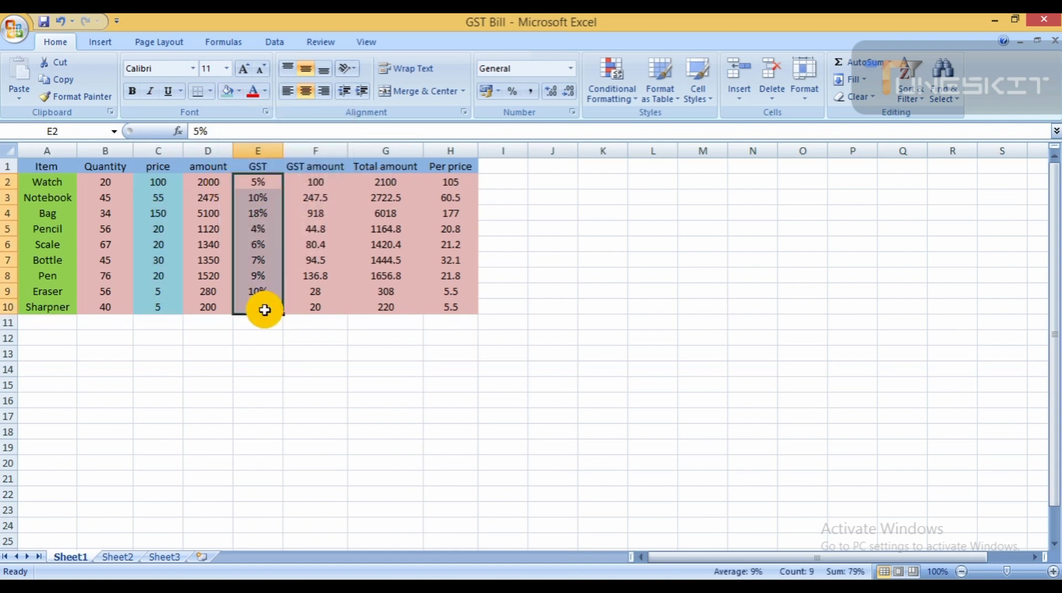
{"action": "left_click", "coordinate": [238, 92]}
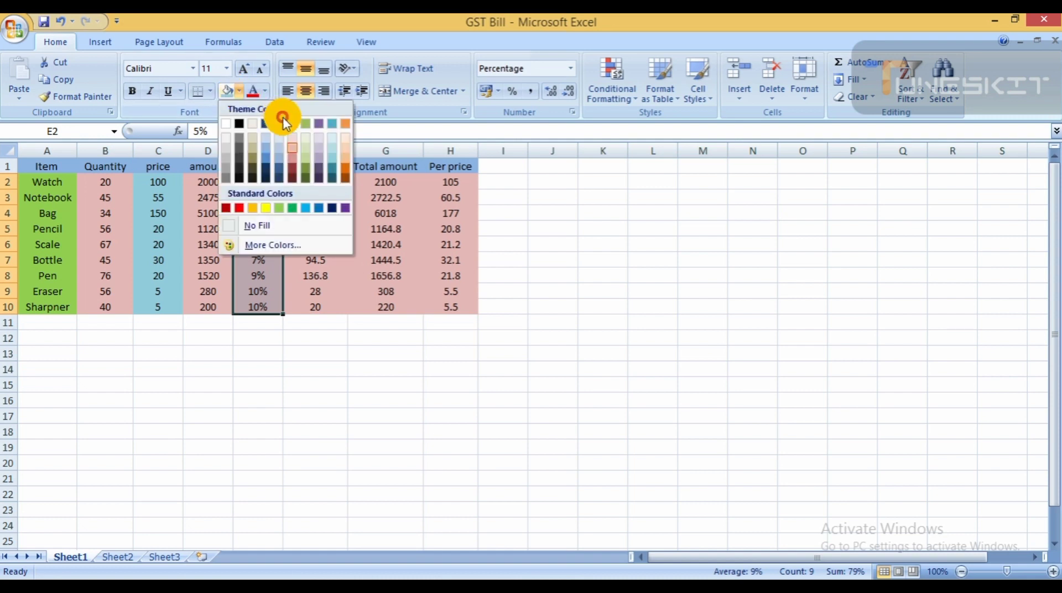
{"action": "left_click", "coordinate": [346, 169]}
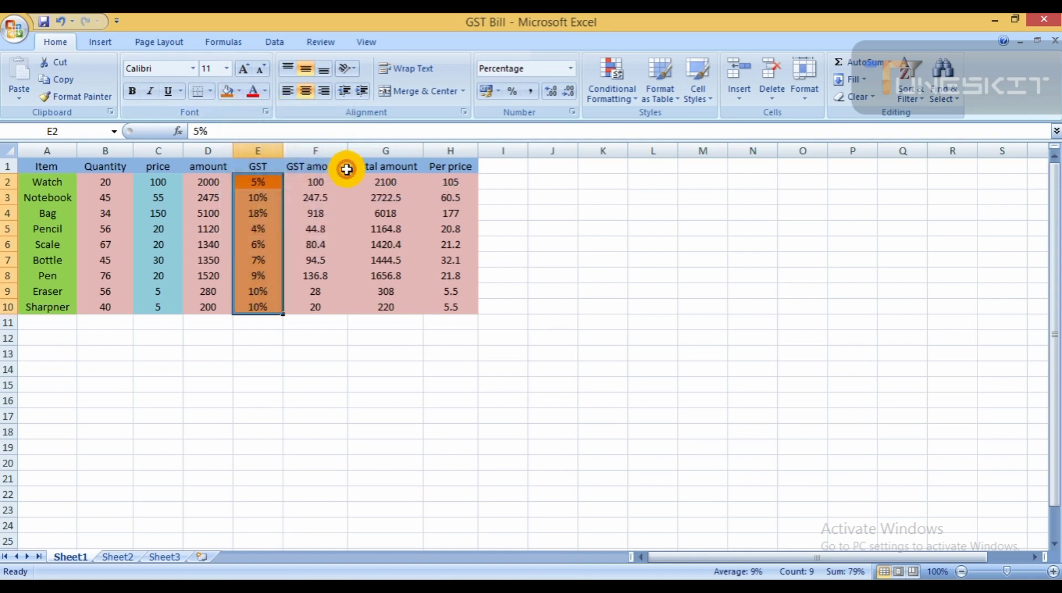
{"action": "left_click", "coordinate": [384, 183]}
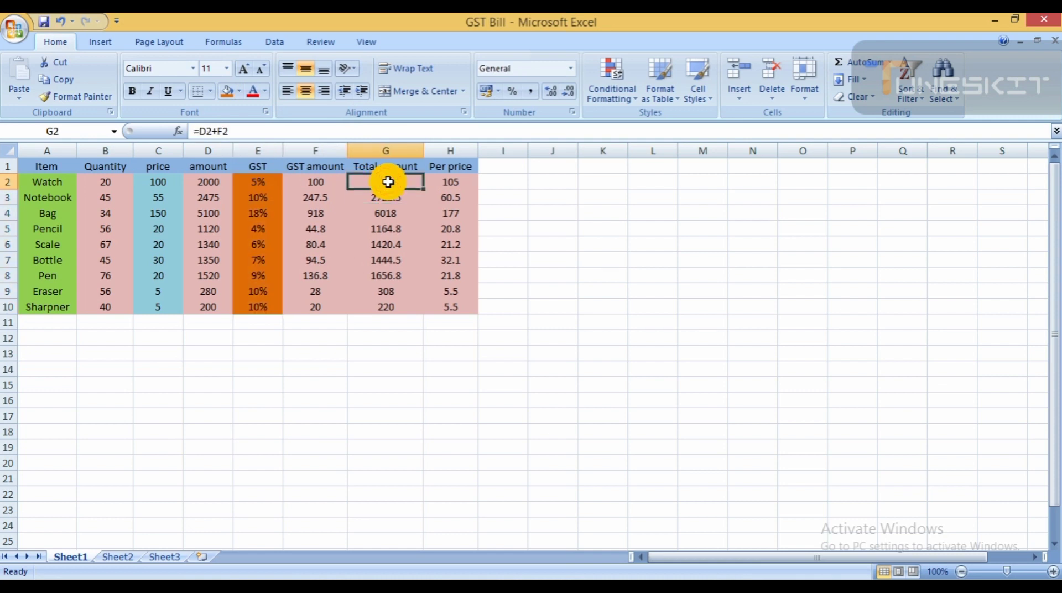
{"action": "left_click_drag", "start_coordinate": [386, 180], "coordinate": [393, 301]}
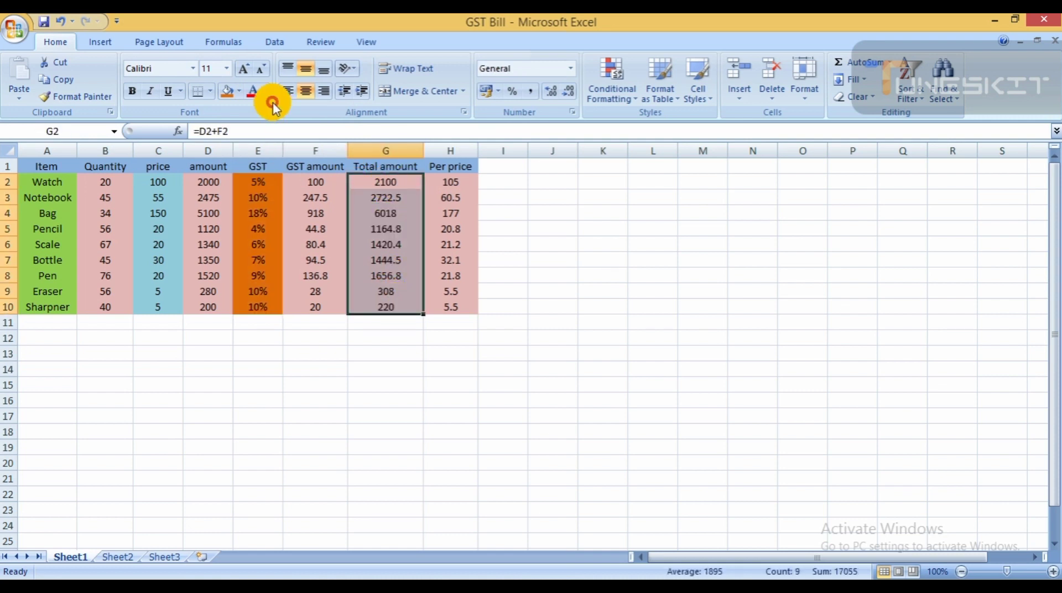
{"action": "left_click", "coordinate": [242, 91]}
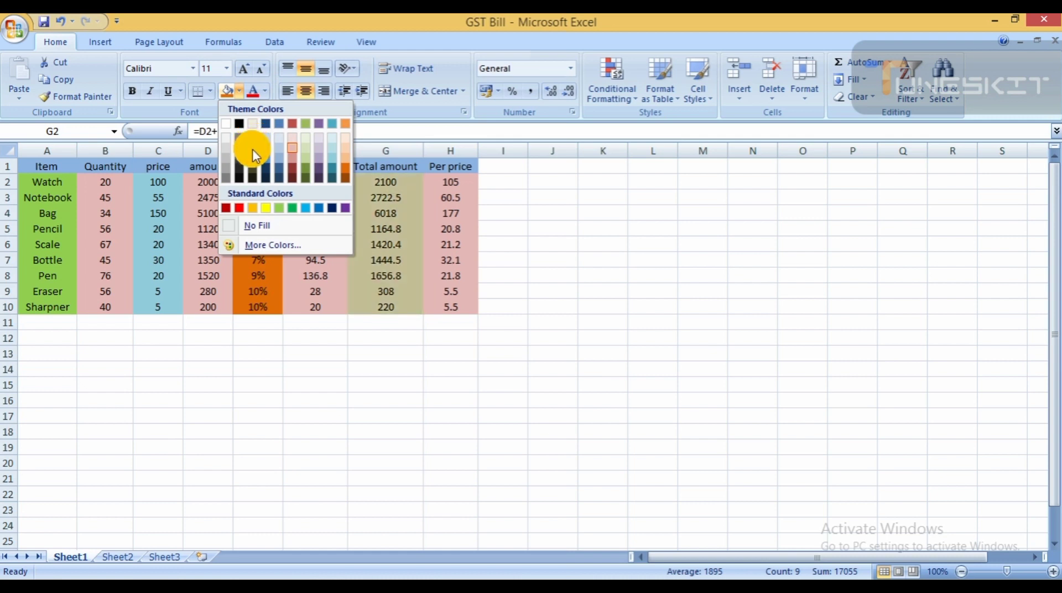
{"action": "left_click", "coordinate": [318, 159]}
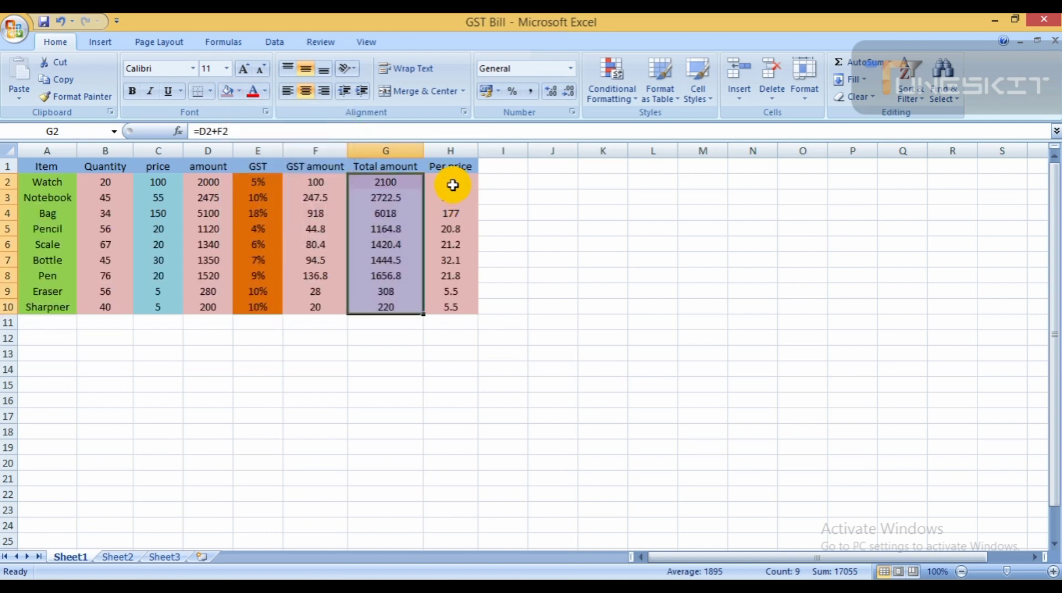
{"action": "left_click", "coordinate": [499, 196]}
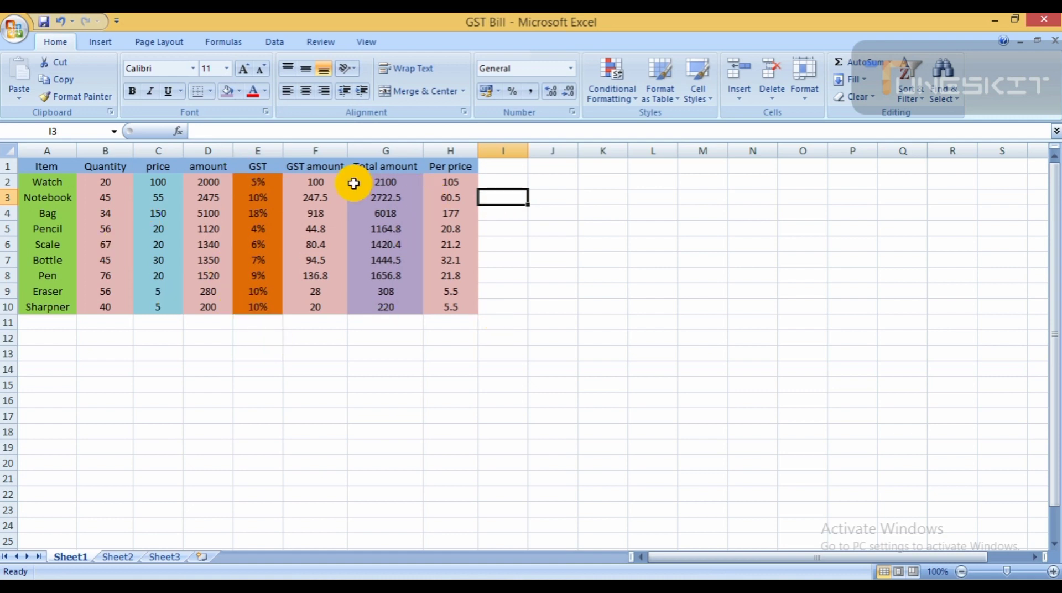
Step: Apply all borders to the whole table A1:H10
{"action": "left_click_drag", "start_coordinate": [62, 168], "coordinate": [465, 301]}
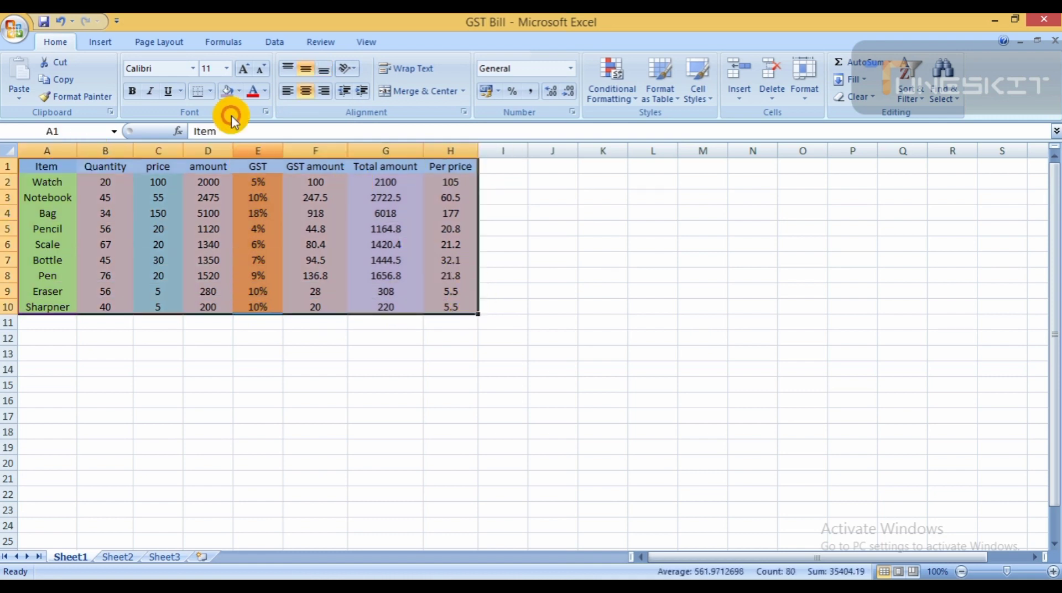
{"action": "left_click", "coordinate": [210, 91]}
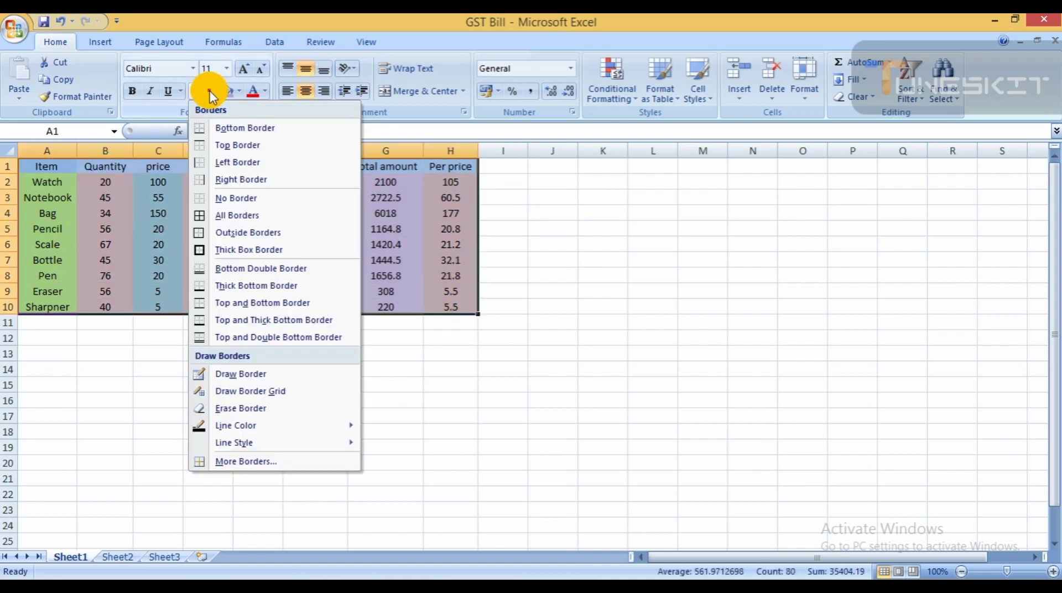
{"action": "left_click", "coordinate": [241, 214]}
{"action": "left_click", "coordinate": [217, 405]}
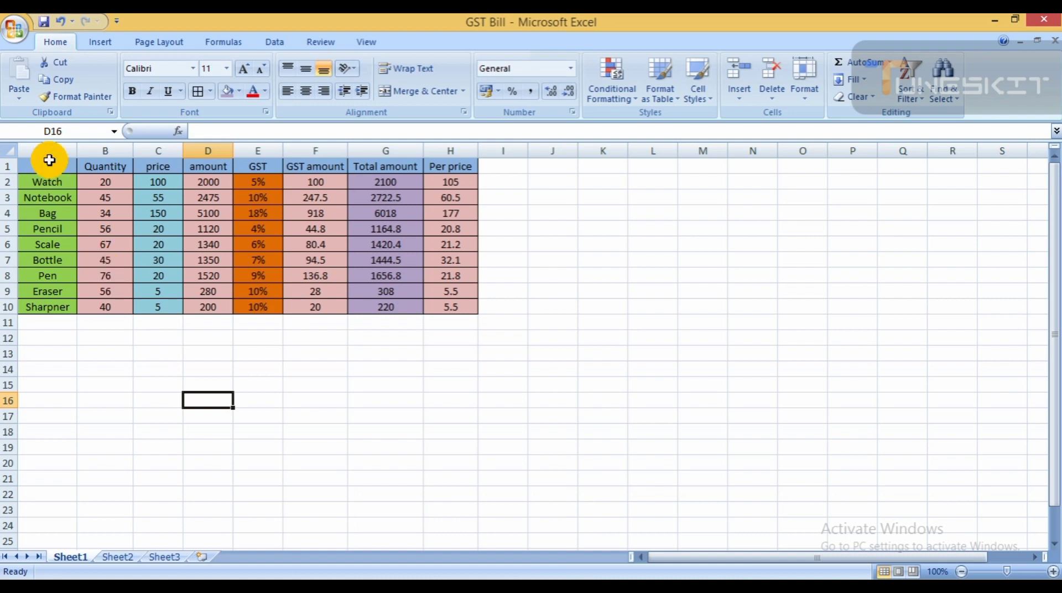
Step: Select the table A1:H10 and look through the available column, line, pie, bar, area, scatter and other chart types
{"action": "left_click_drag", "start_coordinate": [50, 166], "coordinate": [466, 306]}
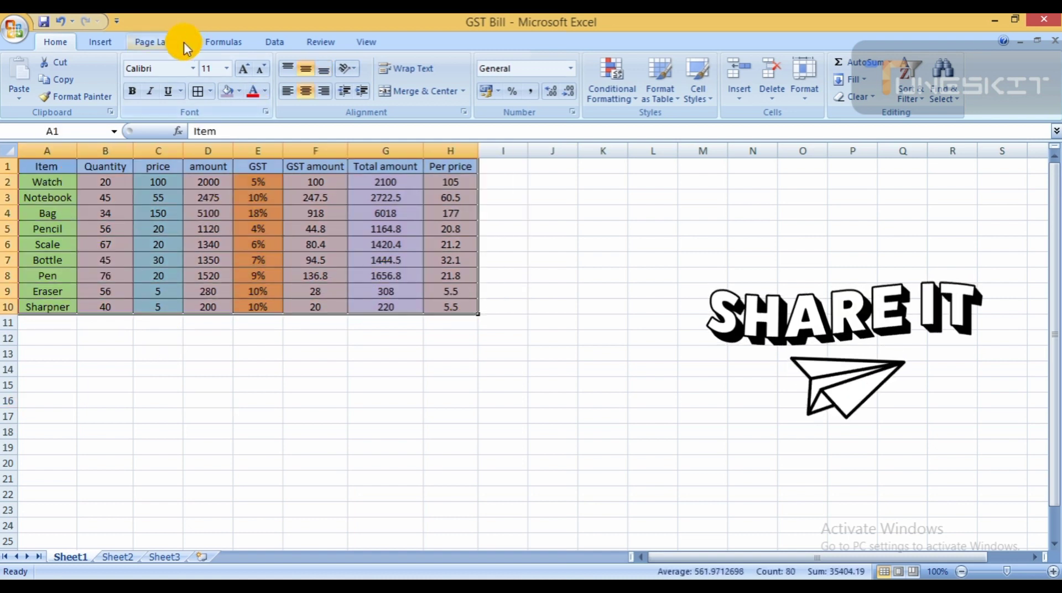
{"action": "left_click", "coordinate": [111, 38]}
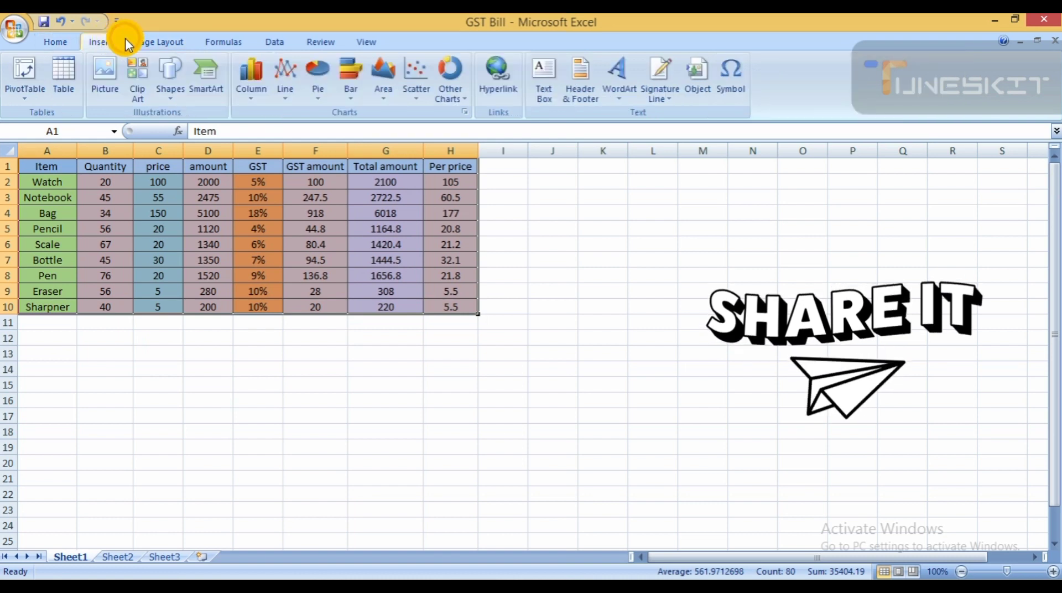
{"action": "left_click", "coordinate": [245, 91]}
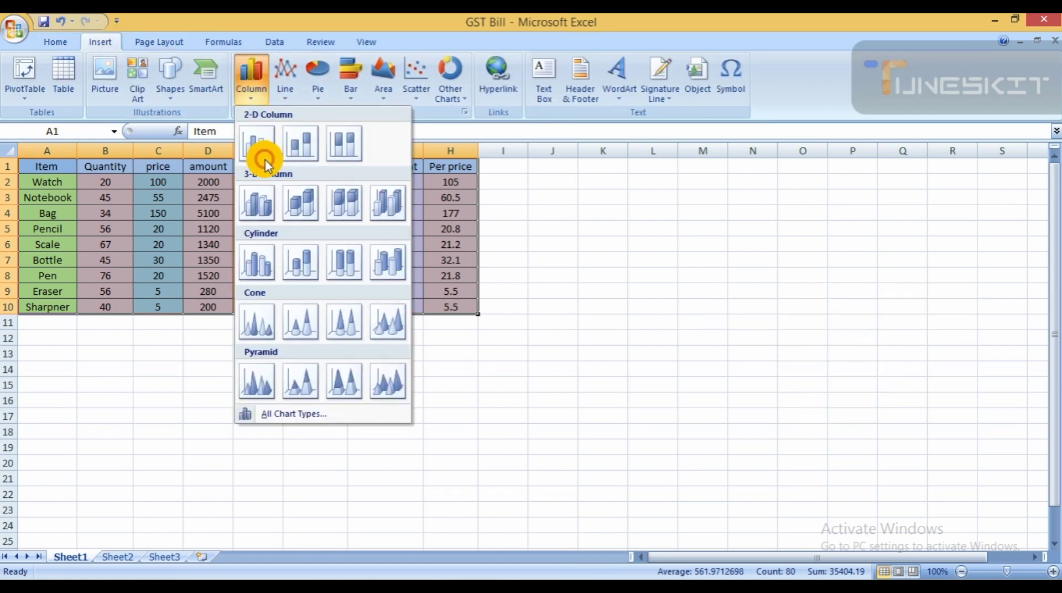
{"action": "left_click", "coordinate": [288, 103]}
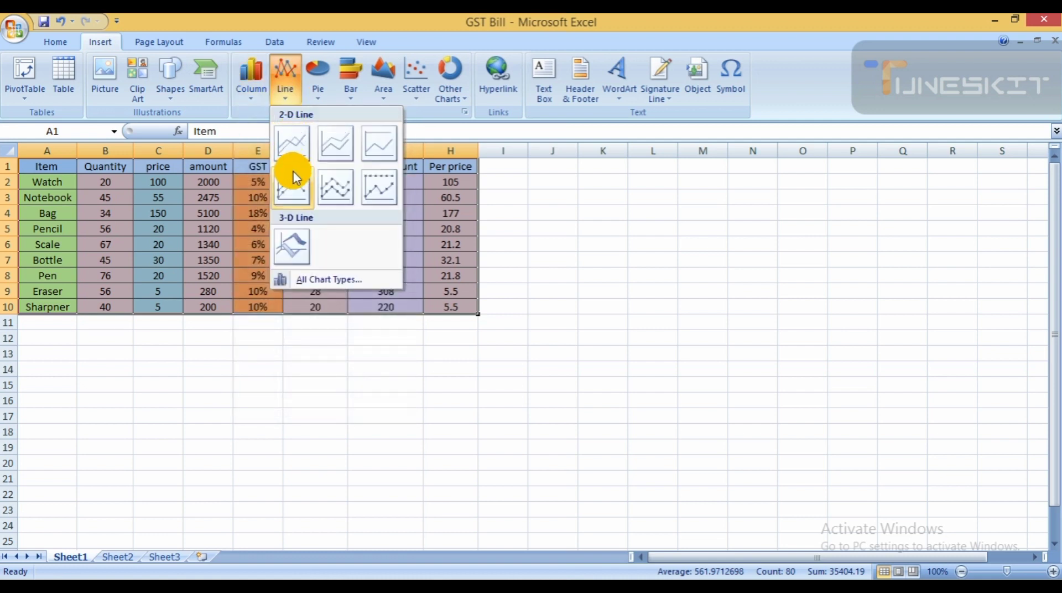
{"action": "left_click", "coordinate": [317, 95]}
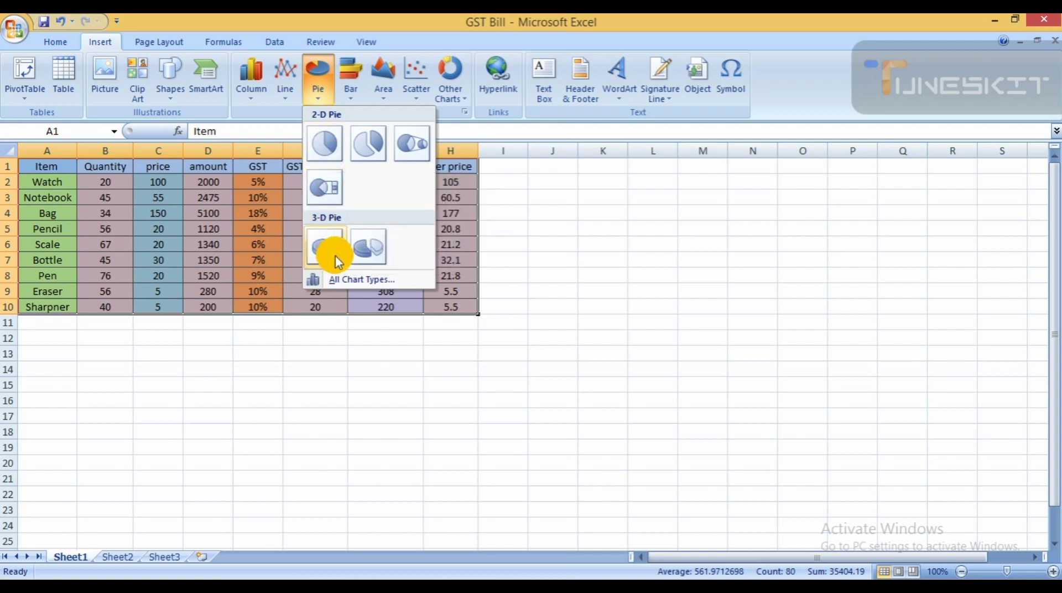
{"action": "left_click", "coordinate": [350, 104]}
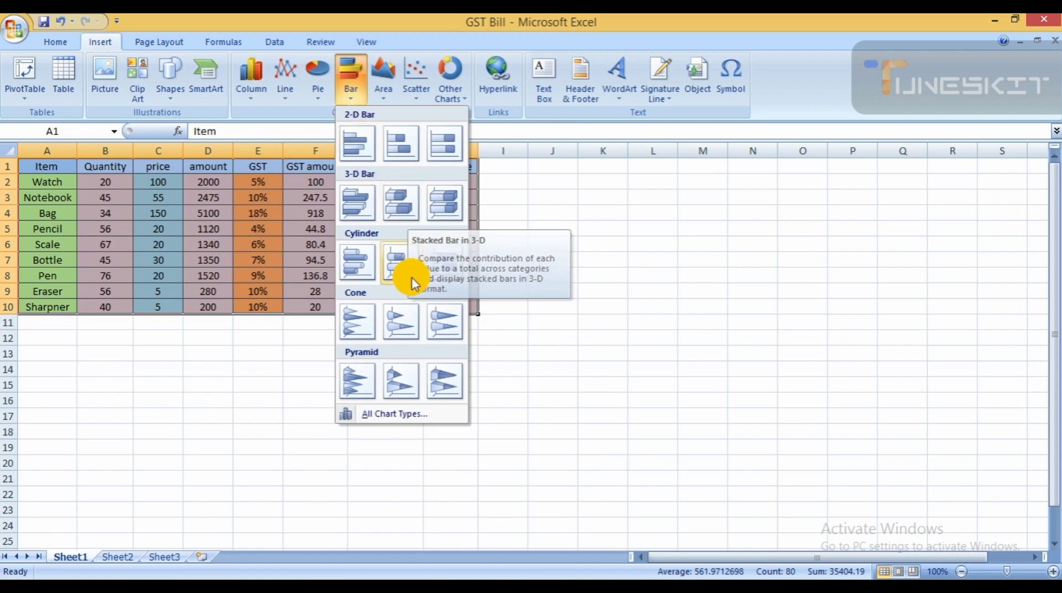
{"action": "left_click", "coordinate": [384, 95]}
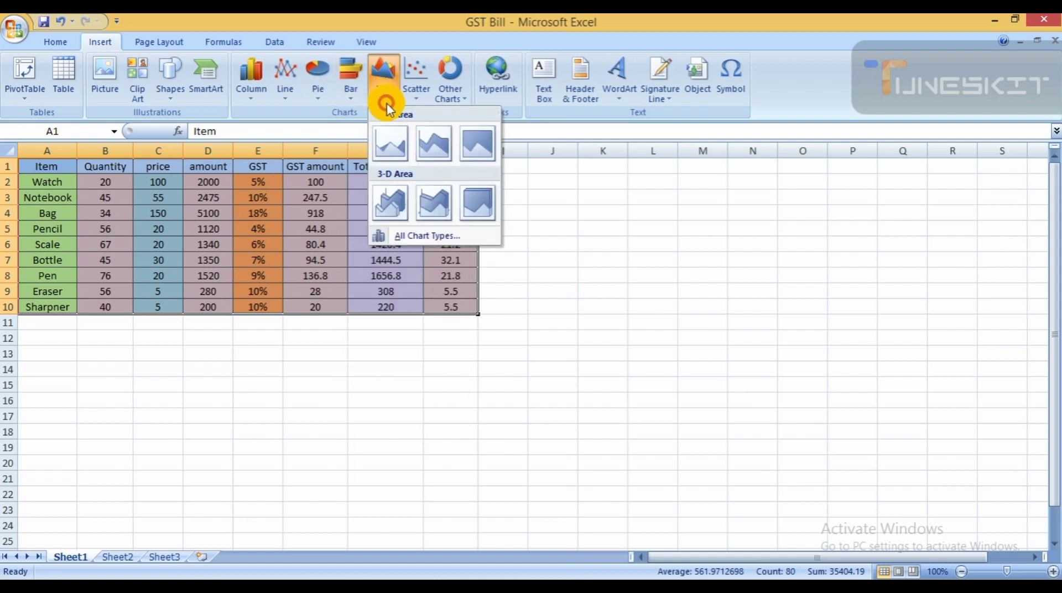
{"action": "left_click", "coordinate": [416, 97]}
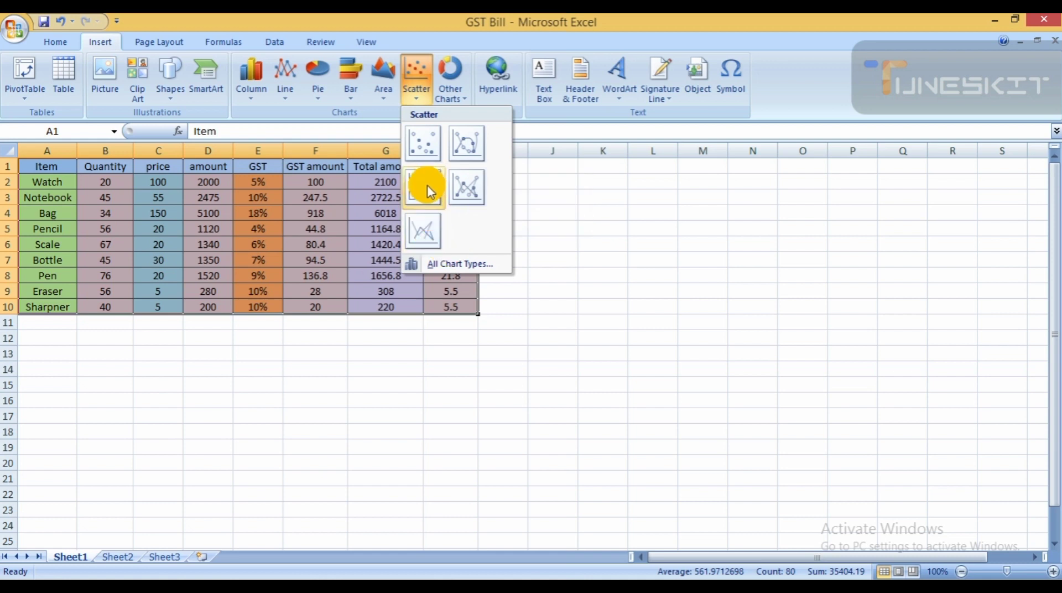
{"action": "left_click", "coordinate": [454, 99]}
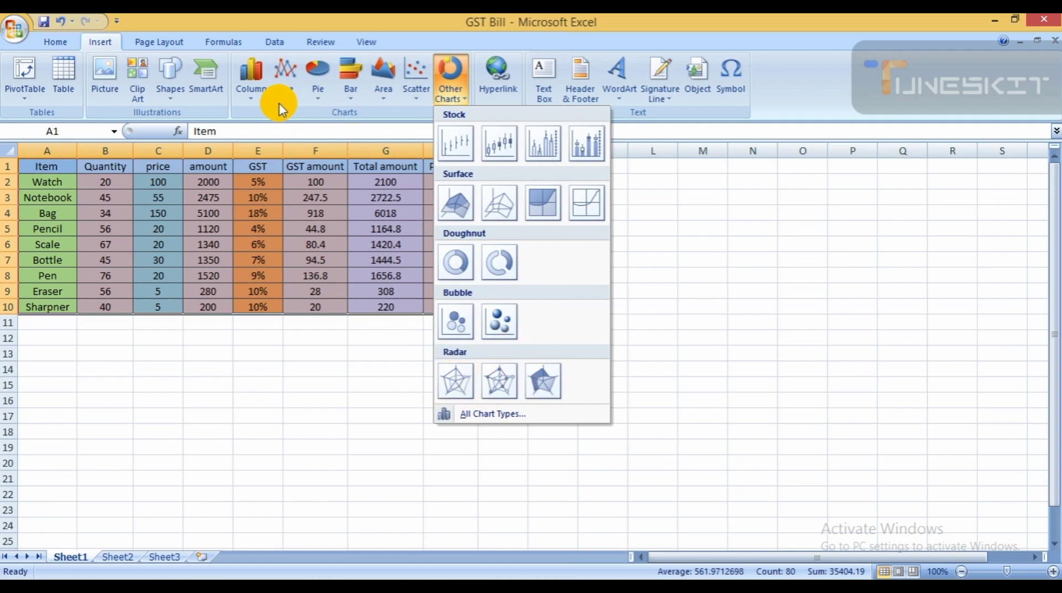
Step: Insert a stacked 3-D column chart of the table, placed beside it from row 1 and enlarged to about 18.3 by 11.8 cm
{"action": "left_click", "coordinate": [255, 97]}
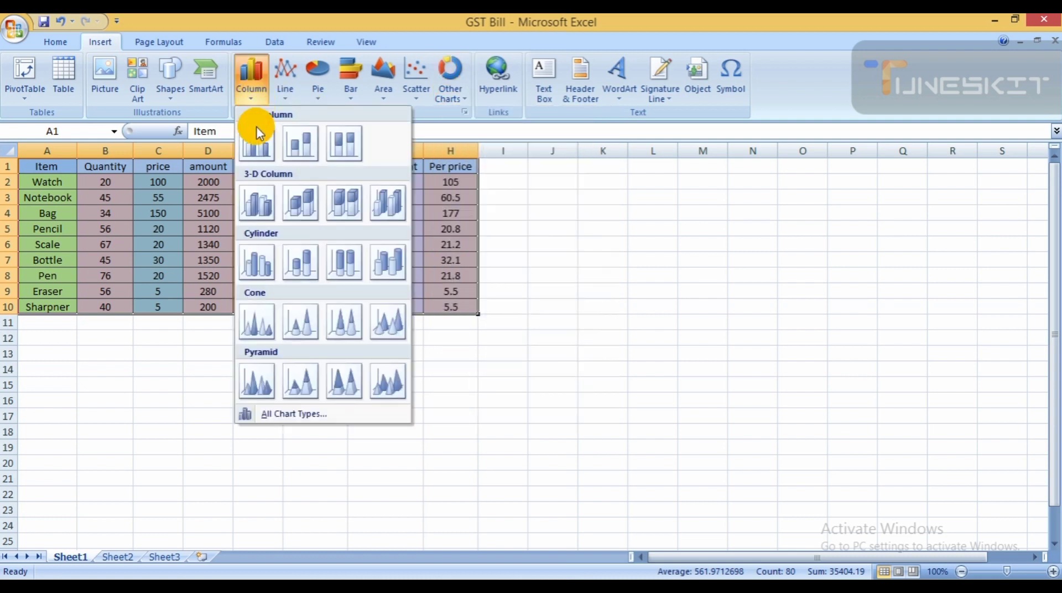
{"action": "left_click", "coordinate": [305, 204]}
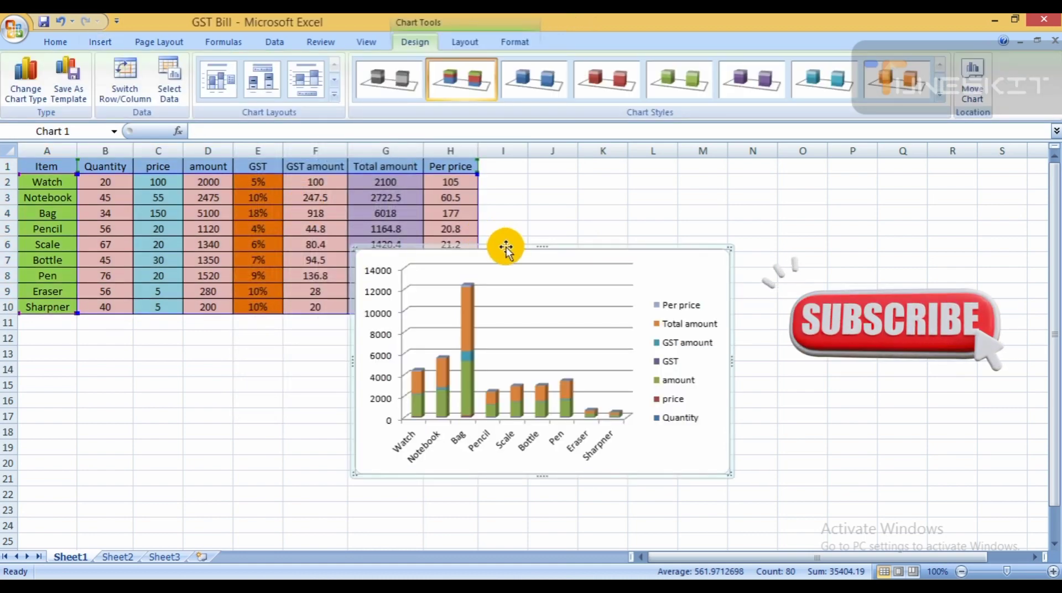
{"action": "left_click_drag", "start_coordinate": [505, 247], "coordinate": [647, 232]}
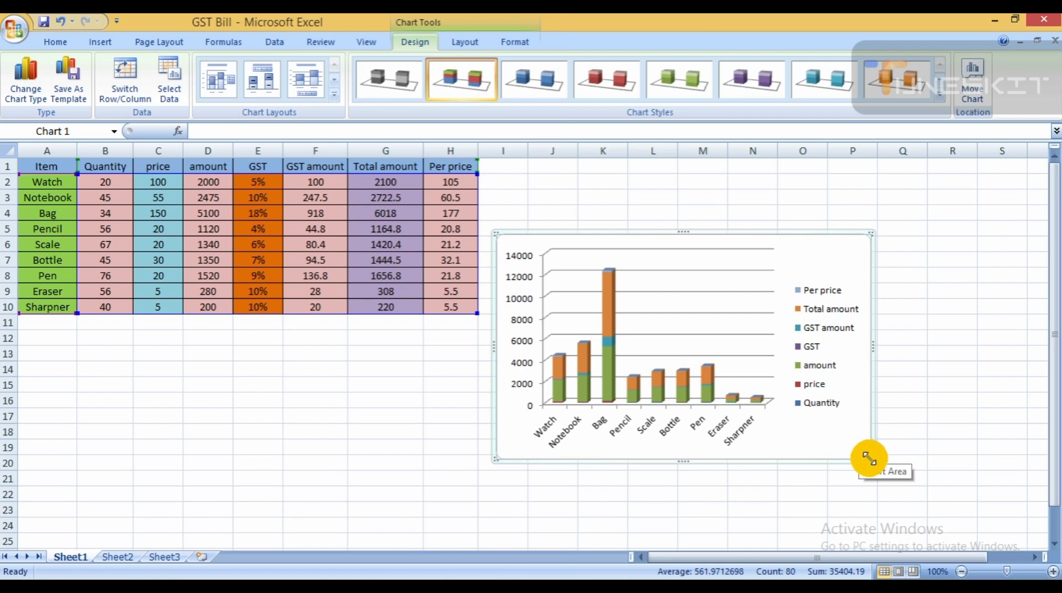
{"action": "left_click_drag", "start_coordinate": [870, 460], "coordinate": [1016, 468]}
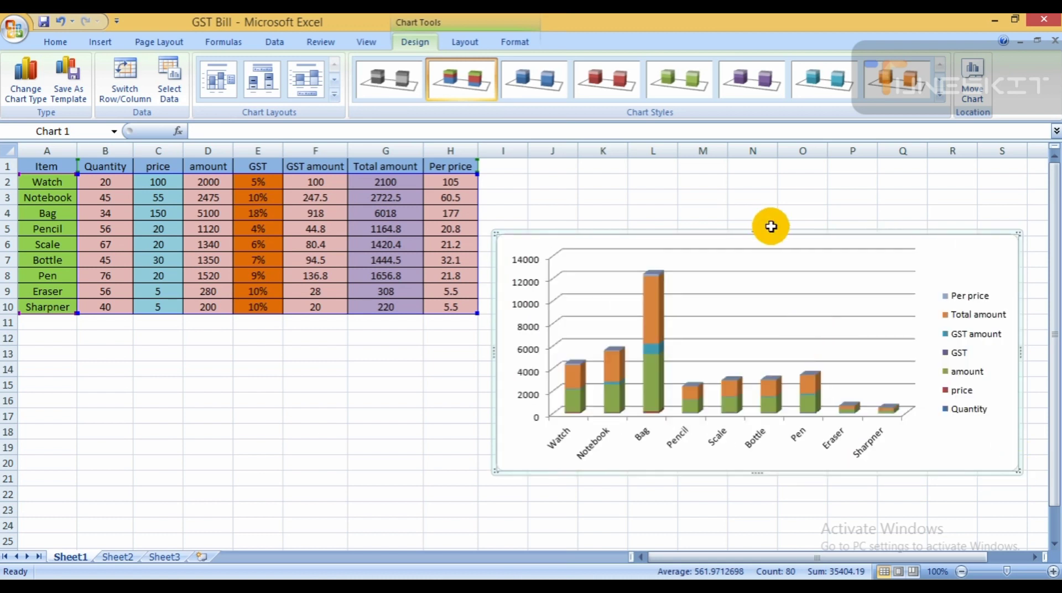
{"action": "left_click_drag", "start_coordinate": [776, 236], "coordinate": [770, 162]}
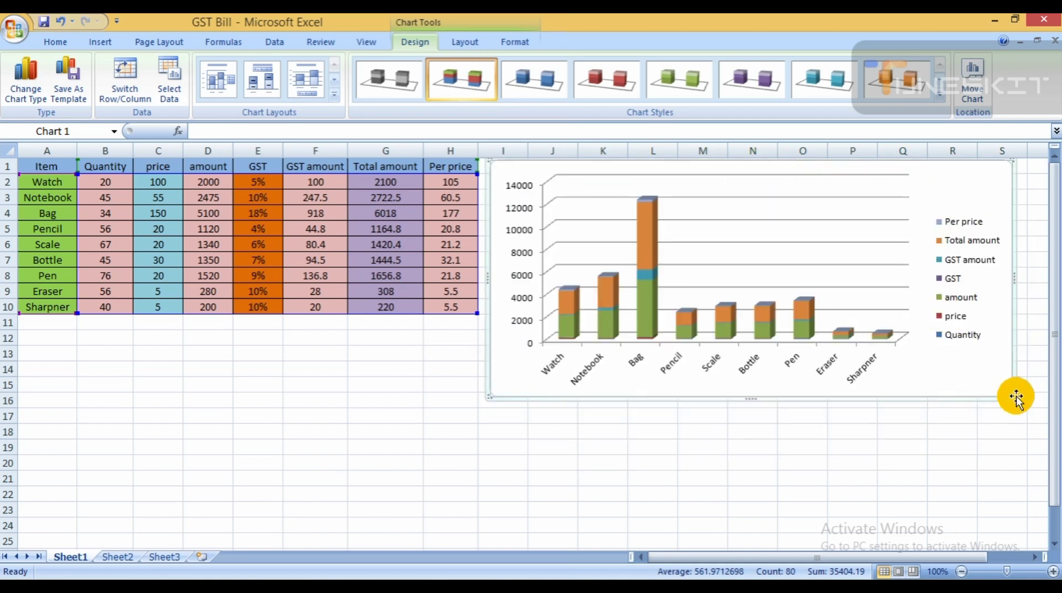
{"action": "left_click_drag", "start_coordinate": [1014, 395], "coordinate": [1030, 506]}
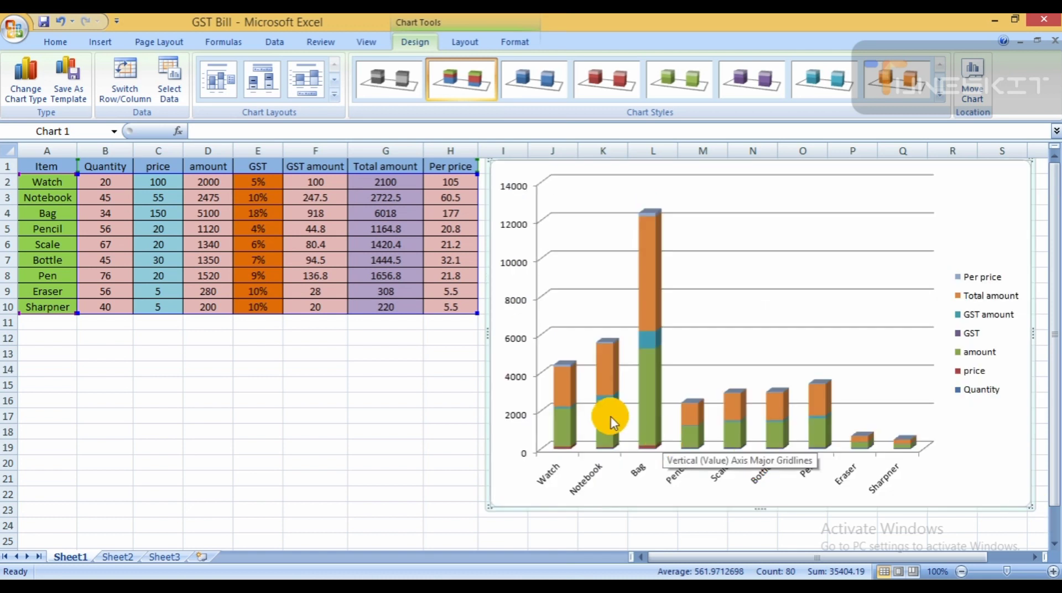
Step: Try the multicolored chart style with a black background, and apply the multicolored style with grey walls and floor instead
{"action": "mouse_move", "coordinate": [653, 275]}
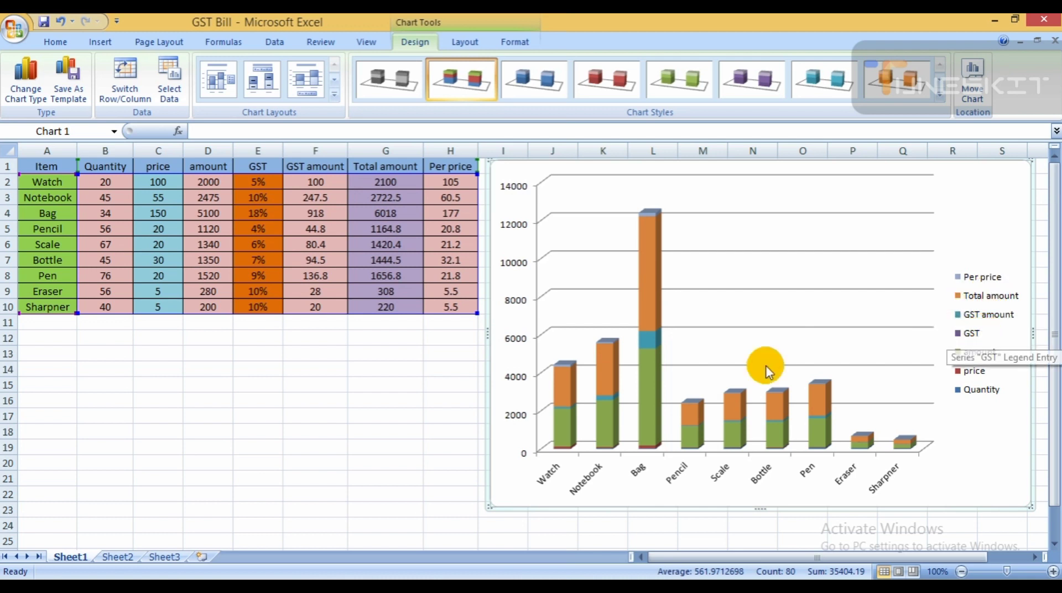
{"action": "mouse_move", "coordinate": [618, 407]}
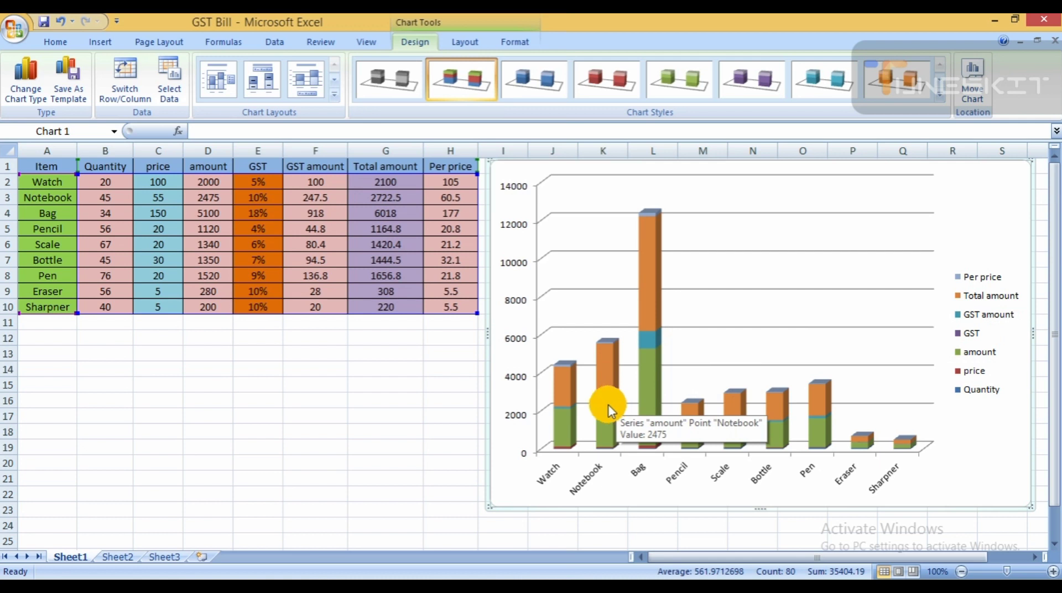
{"action": "left_click", "coordinate": [940, 95]}
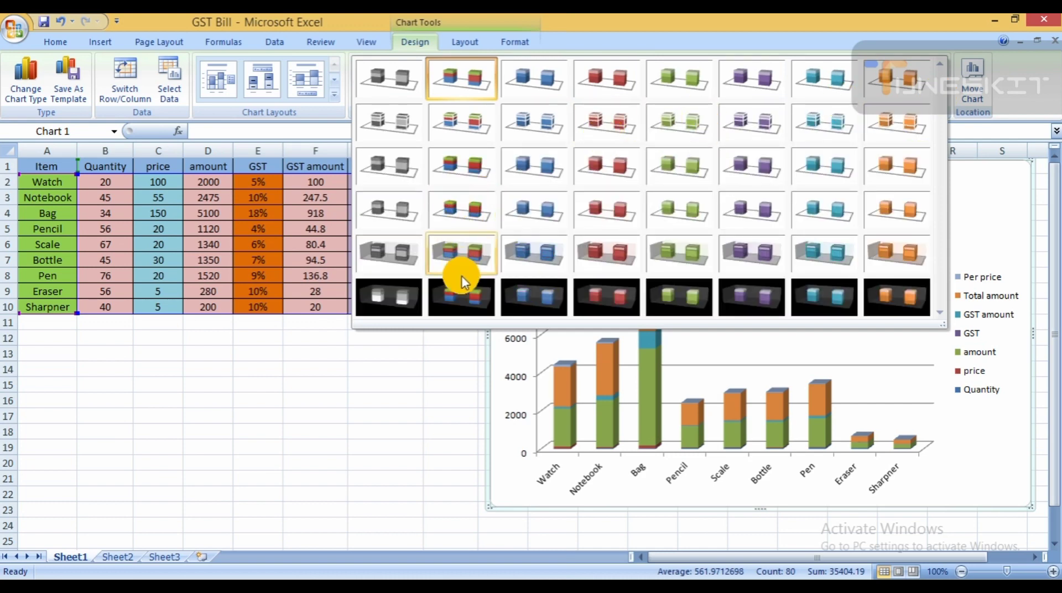
{"action": "left_click", "coordinate": [462, 291]}
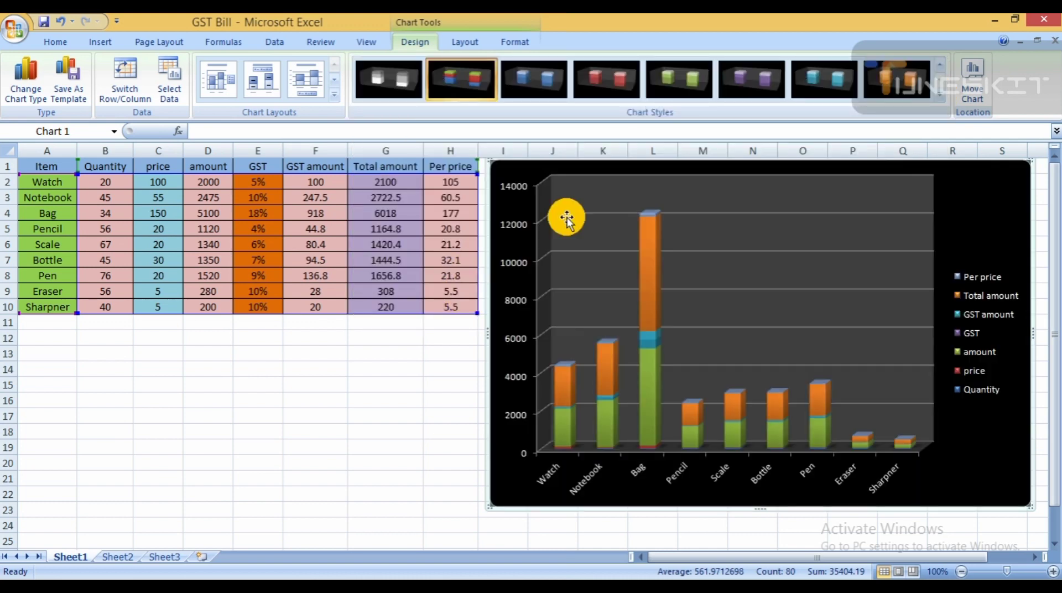
{"action": "left_click", "coordinate": [940, 95]}
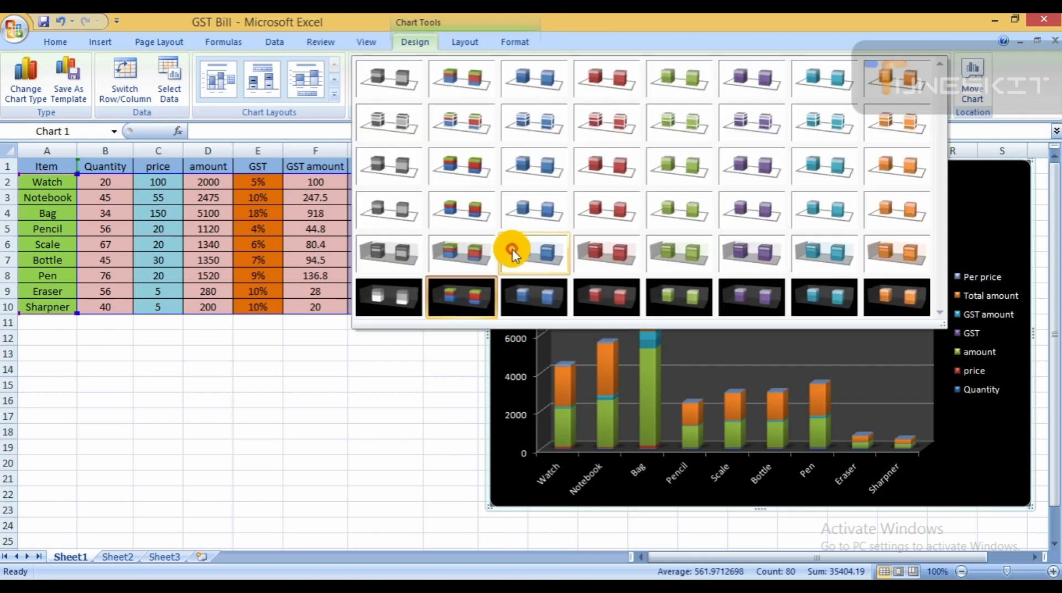
{"action": "left_click", "coordinate": [472, 250]}
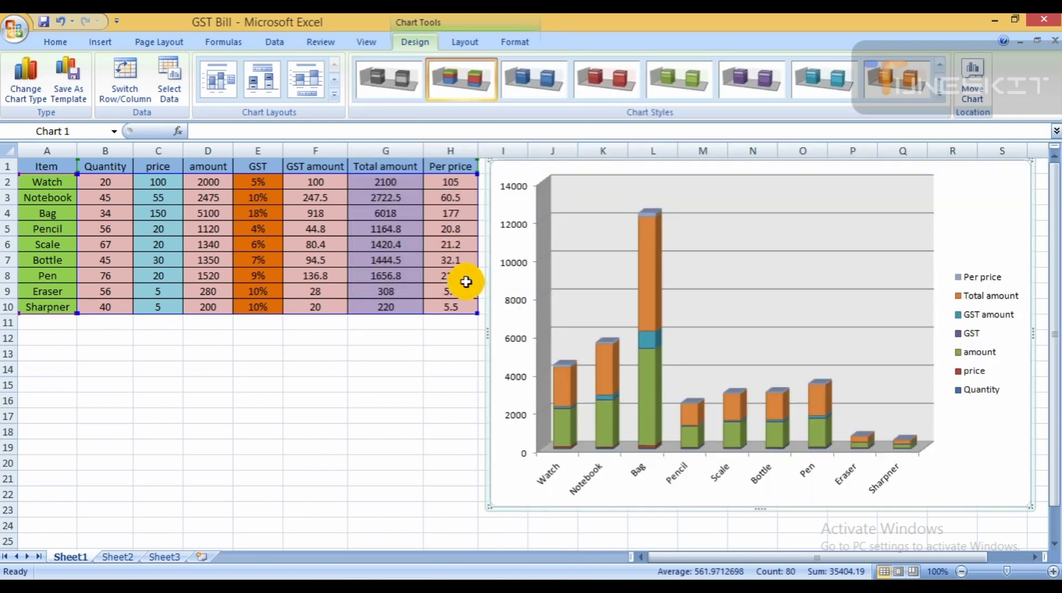
{"action": "left_click", "coordinate": [419, 412]}
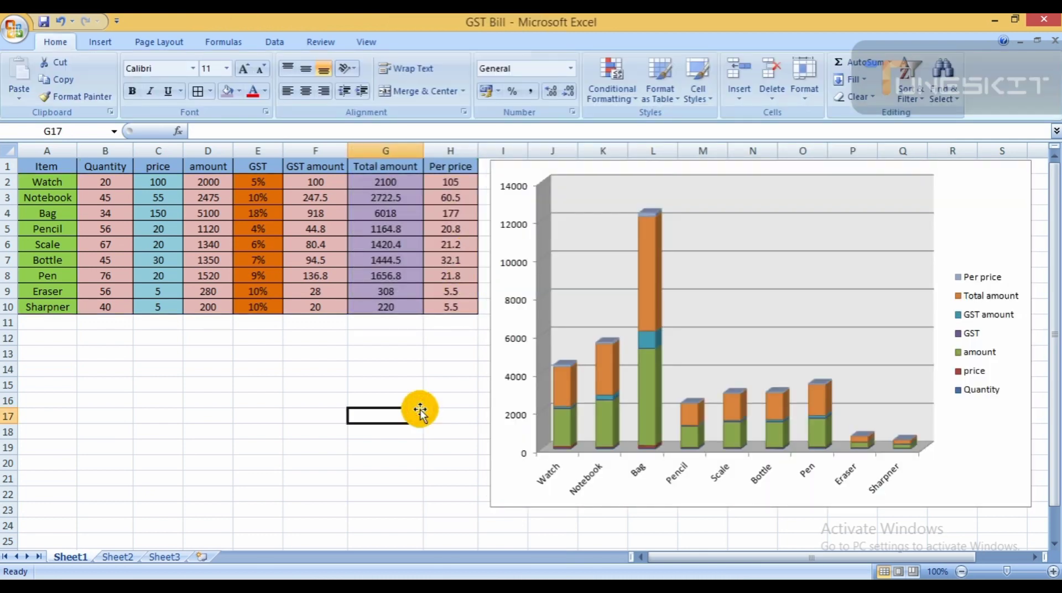
Step: Select the chart area and apply the shape style Subtle Effect - Accent 5 to it
{"action": "left_click", "coordinate": [533, 431]}
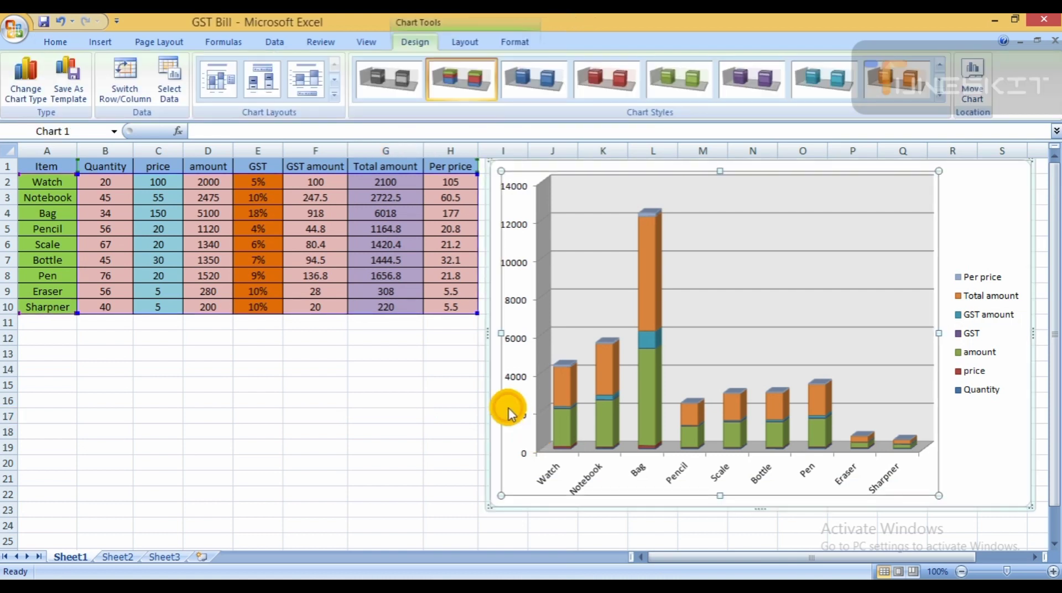
{"action": "left_click", "coordinate": [486, 391]}
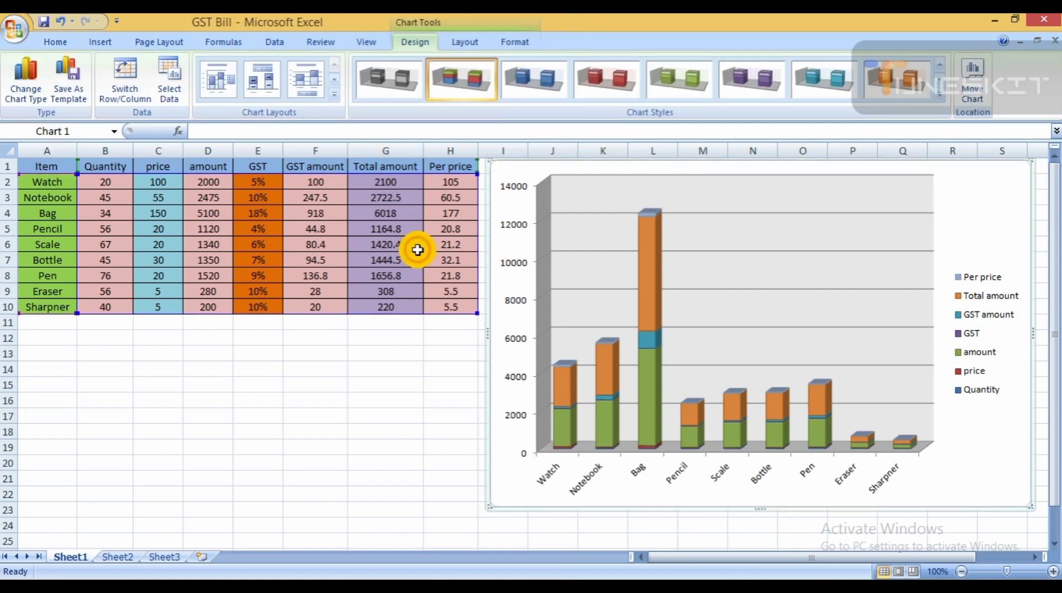
{"action": "left_click", "coordinate": [456, 40]}
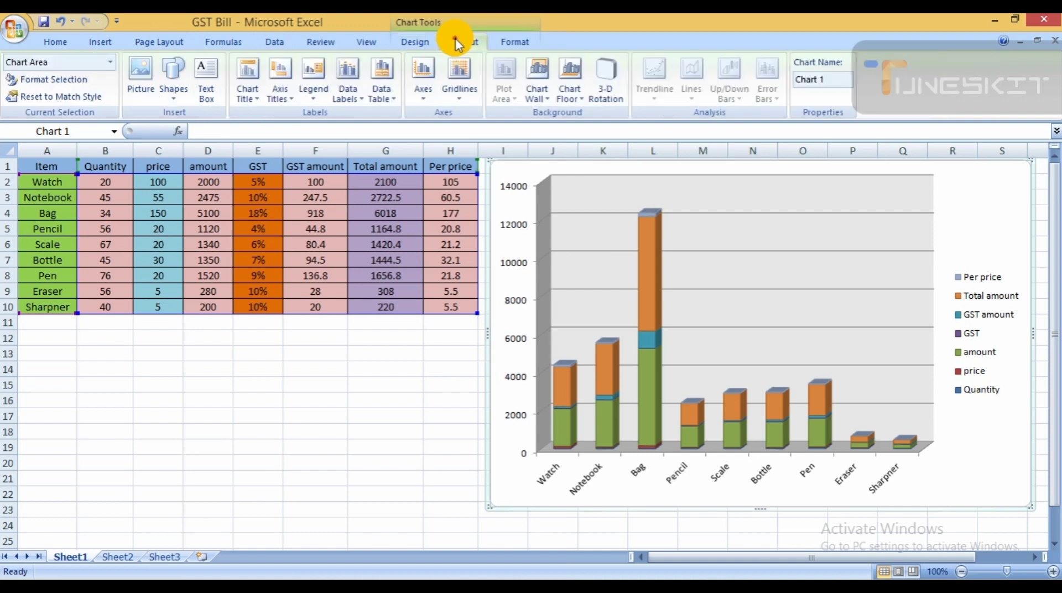
{"action": "left_click", "coordinate": [504, 43]}
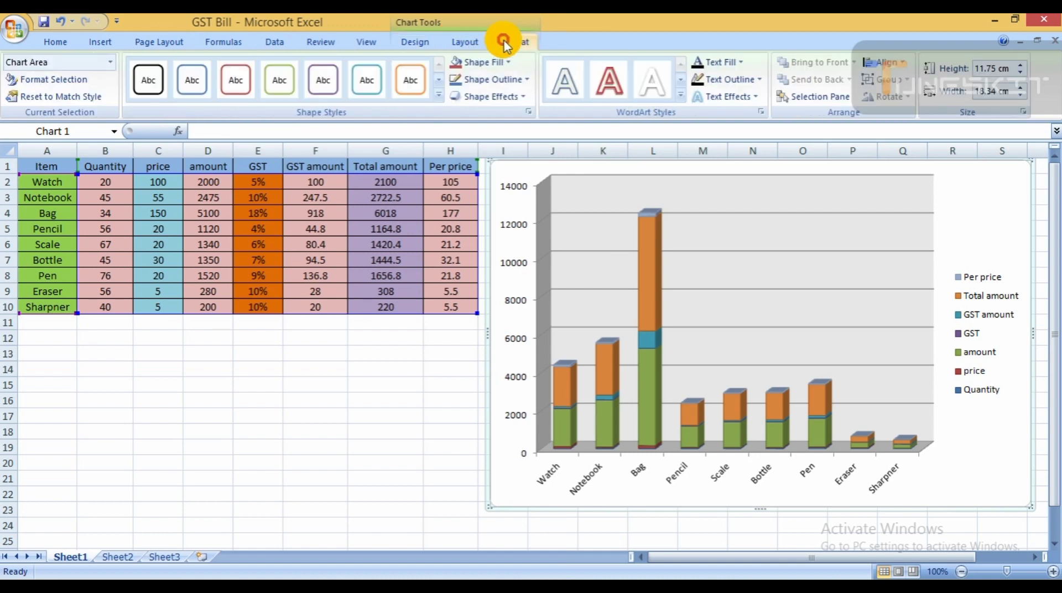
{"action": "left_click", "coordinate": [438, 96]}
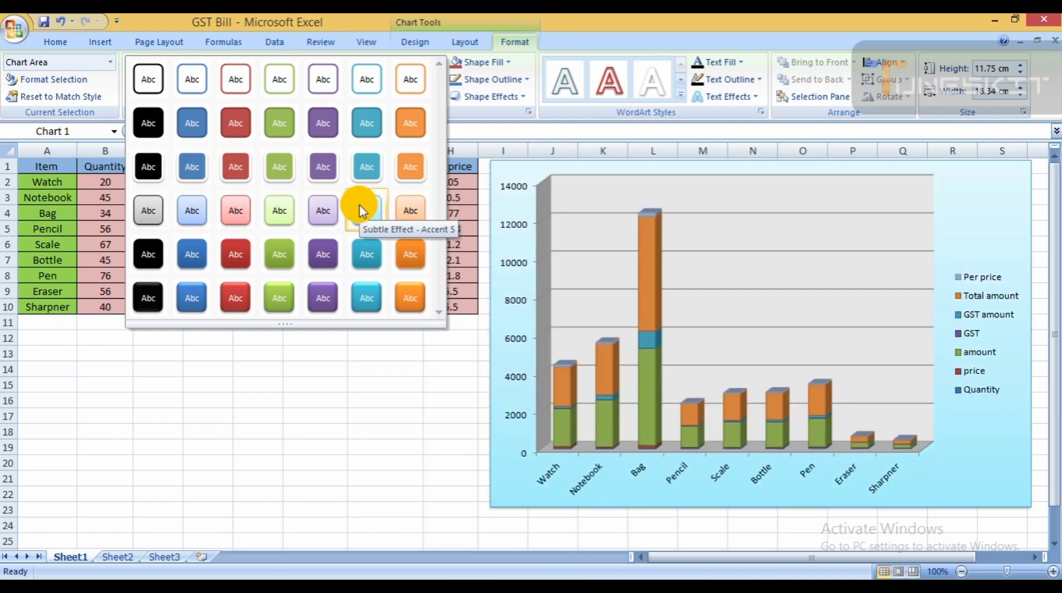
{"action": "left_click", "coordinate": [361, 209]}
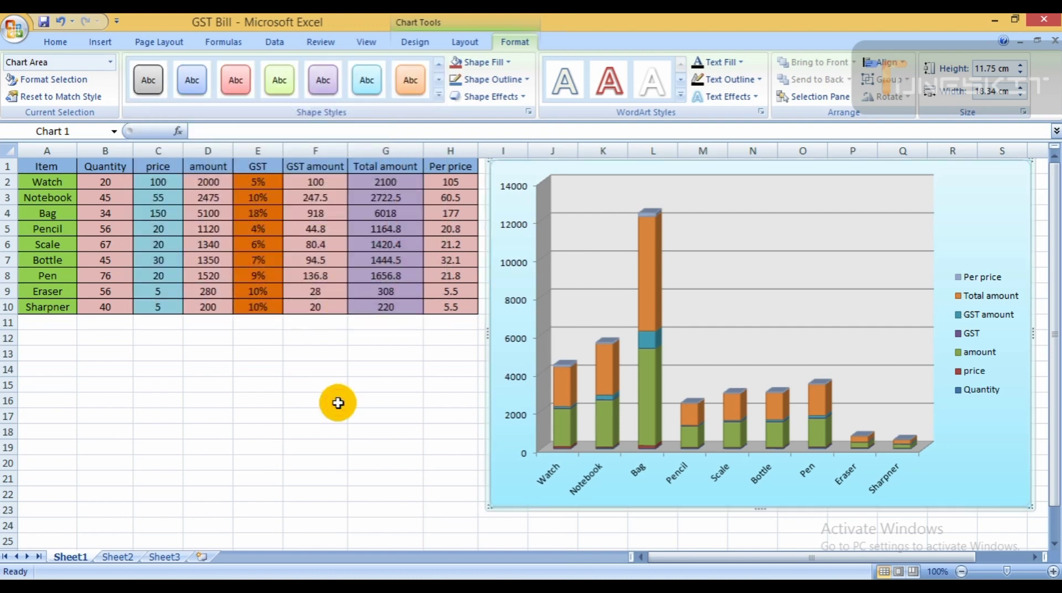
Step: Deselect the chart and save the GST Bill workbook
{"action": "left_click", "coordinate": [338, 401]}
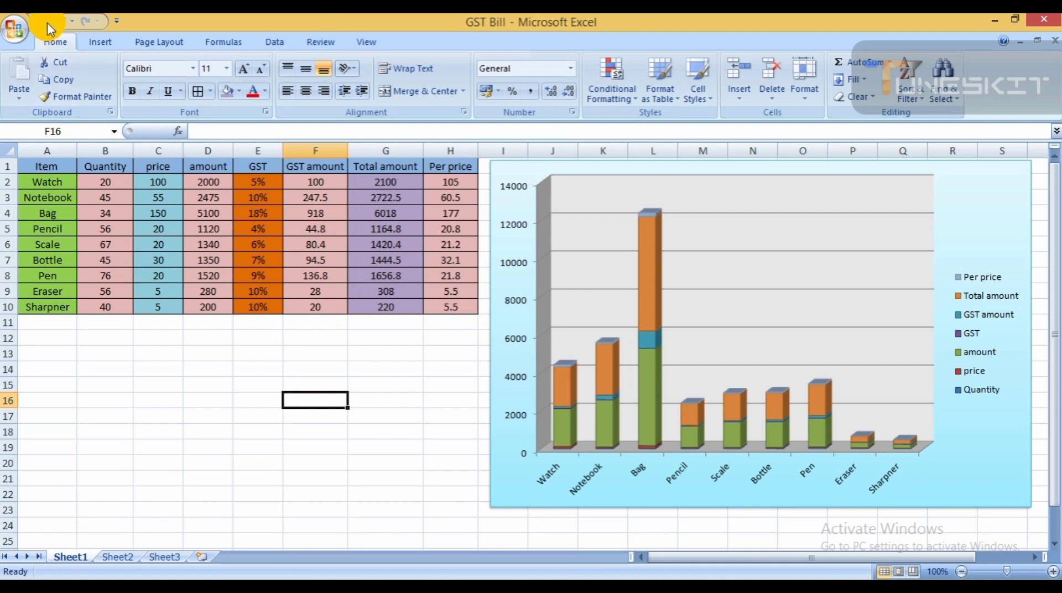
{"action": "left_click", "coordinate": [20, 29]}
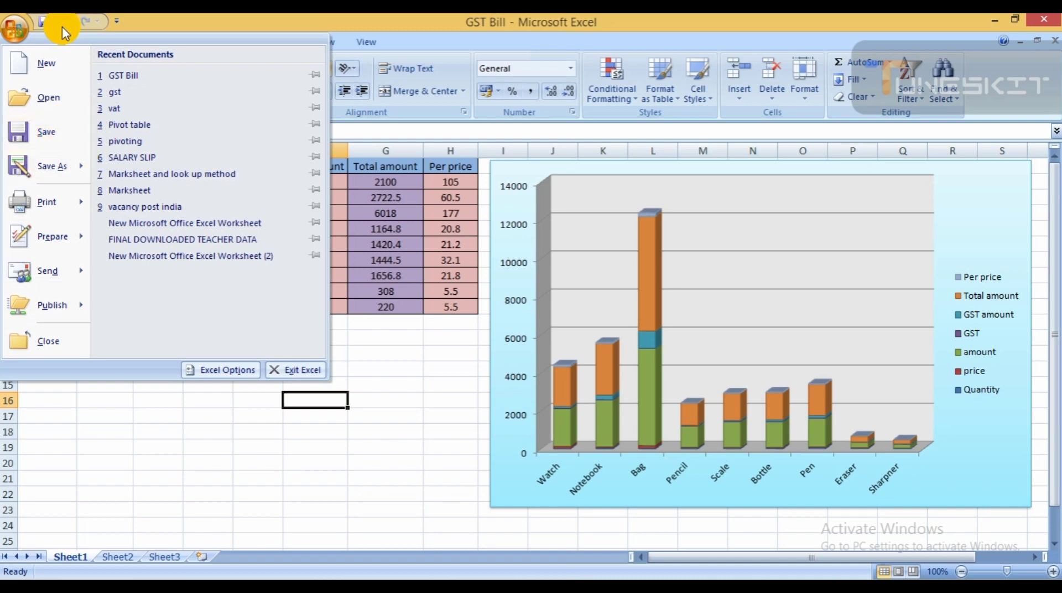
{"action": "left_click", "coordinate": [43, 19]}
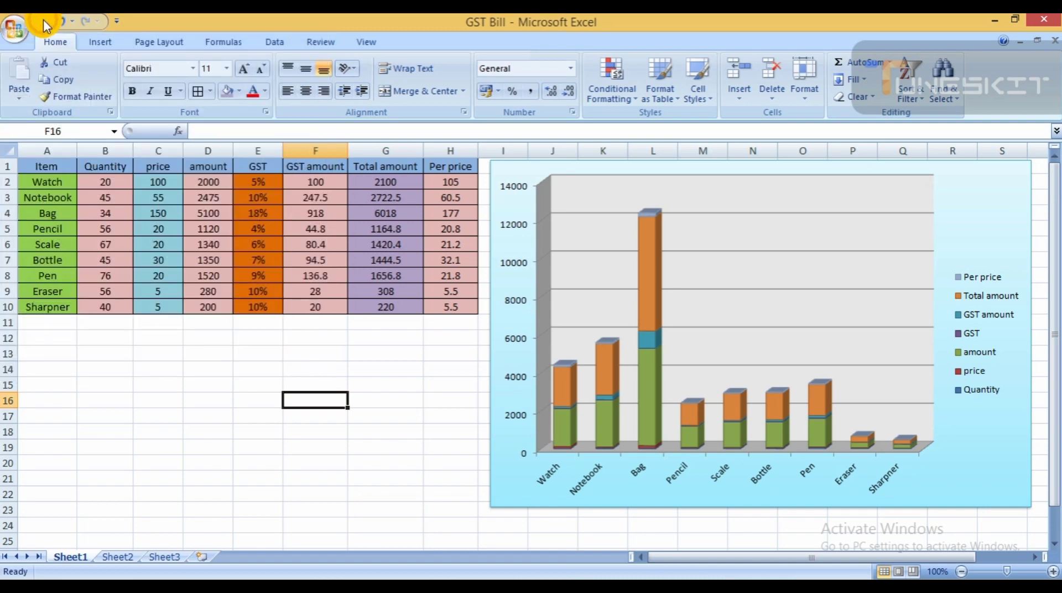